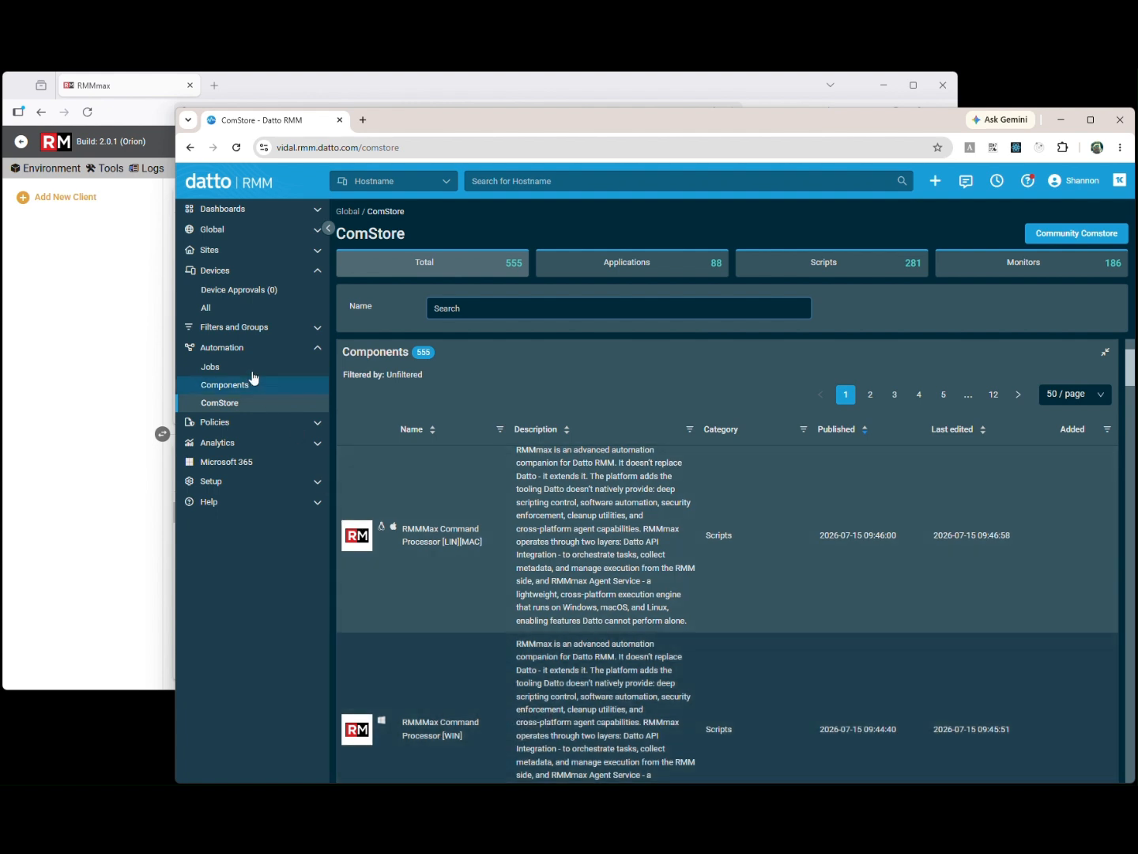
# - Open the component library and locate the RMMMax Command Processor component for Linux and Mac
pyautogui.click(233, 390)
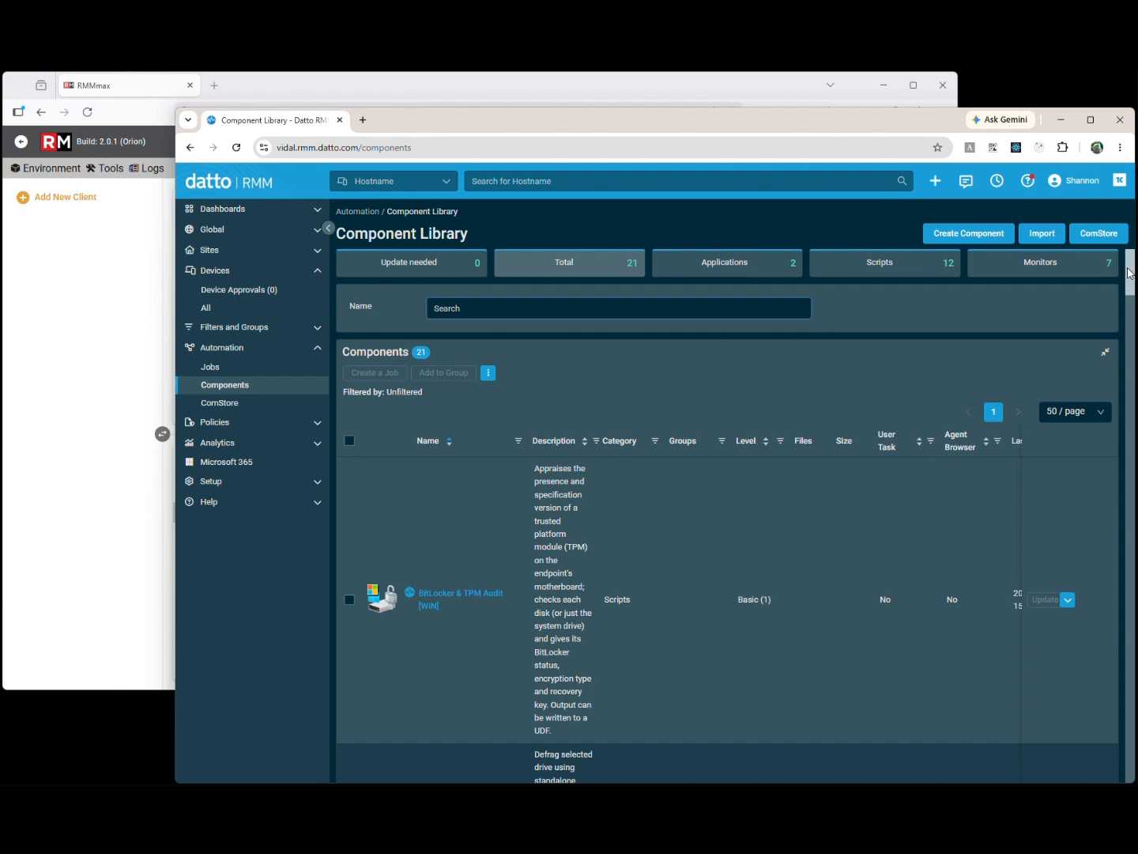
pyautogui.moveTo(1131, 280); pyautogui.dragTo(1131, 554)
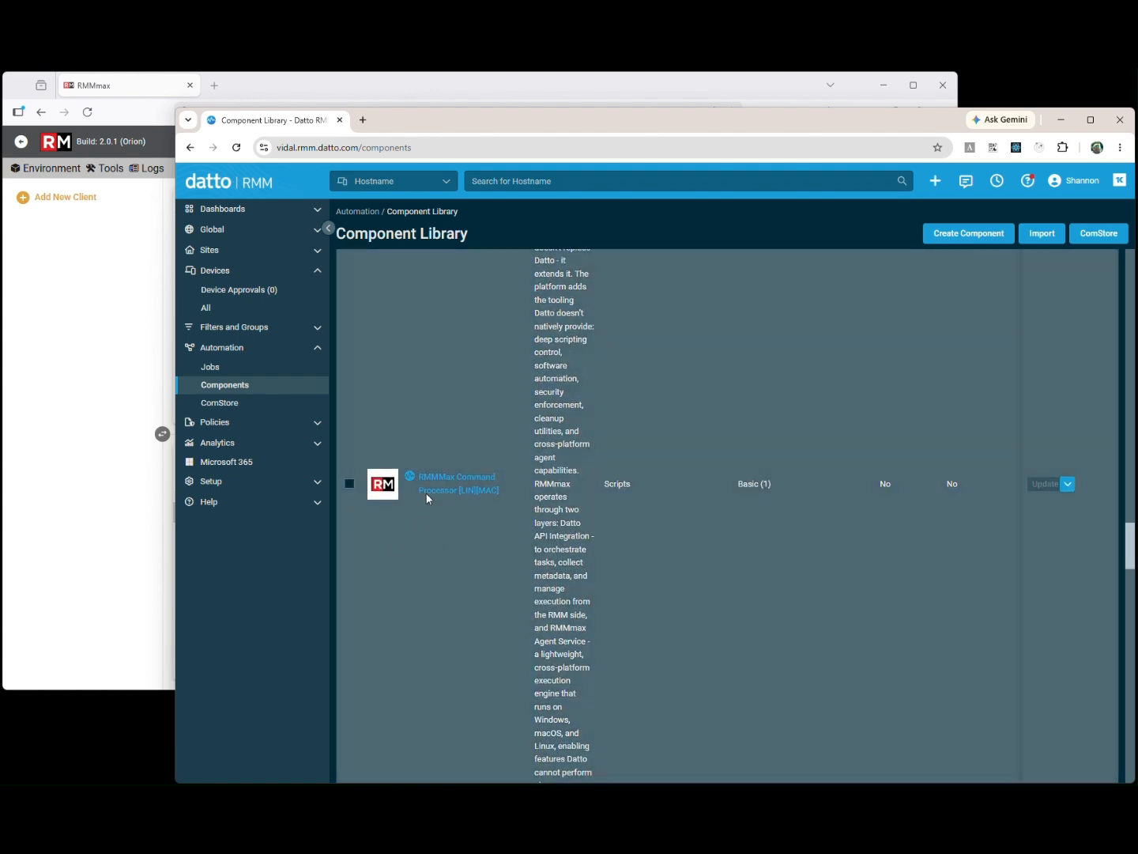
# - Switch to RMMmax and enable new client onboarding in the environment's New Client Defaults
pyautogui.click(47, 175)
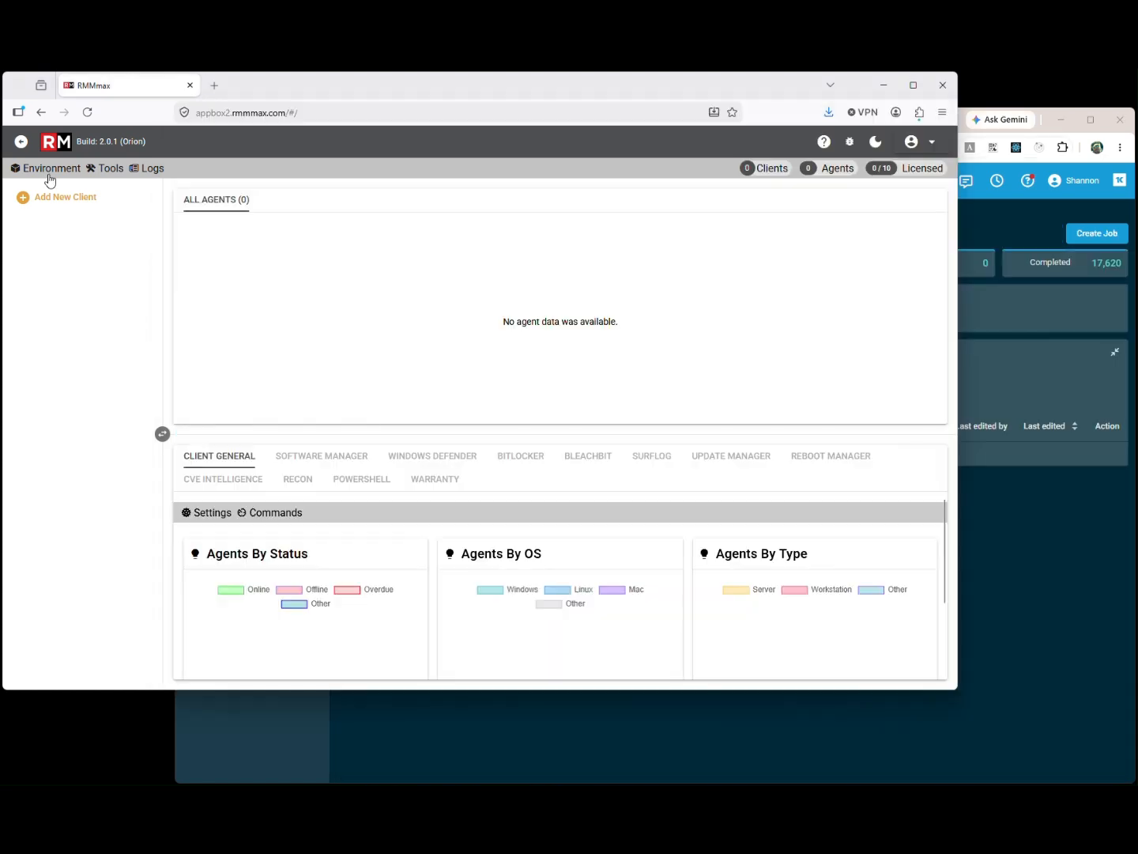
pyautogui.click(49, 169)
pyautogui.click(54, 207)
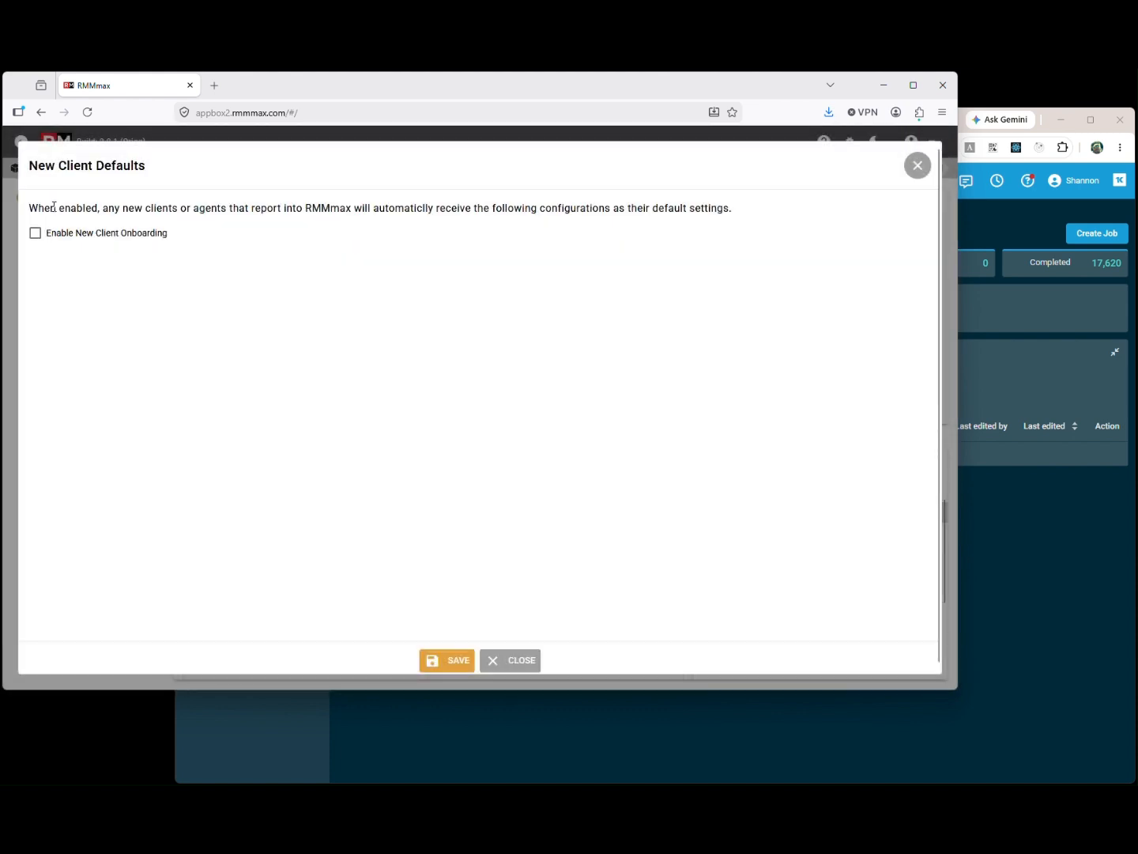
pyautogui.click(37, 234)
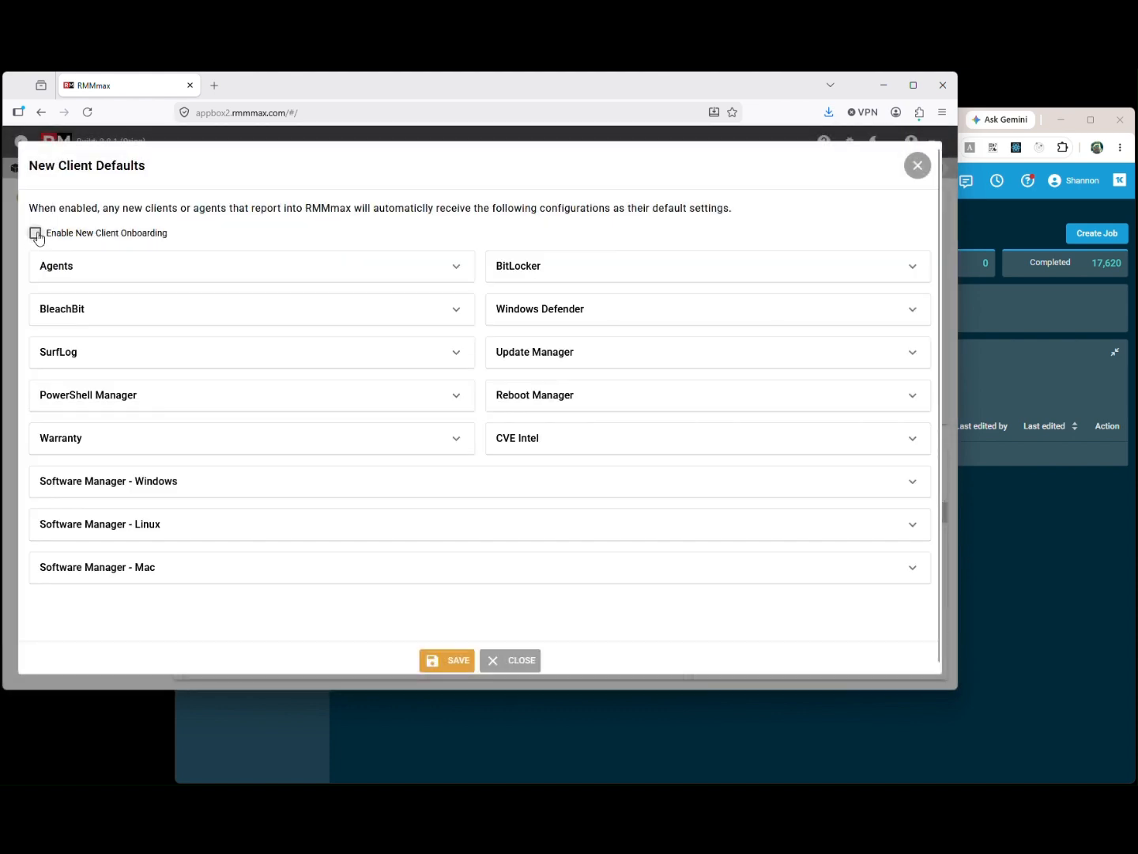
# - Expand and examine the default settings for Agents, BitLocker, BleachBit, Windows Defender, SurfLog and Update Manager
pyautogui.click(65, 263)
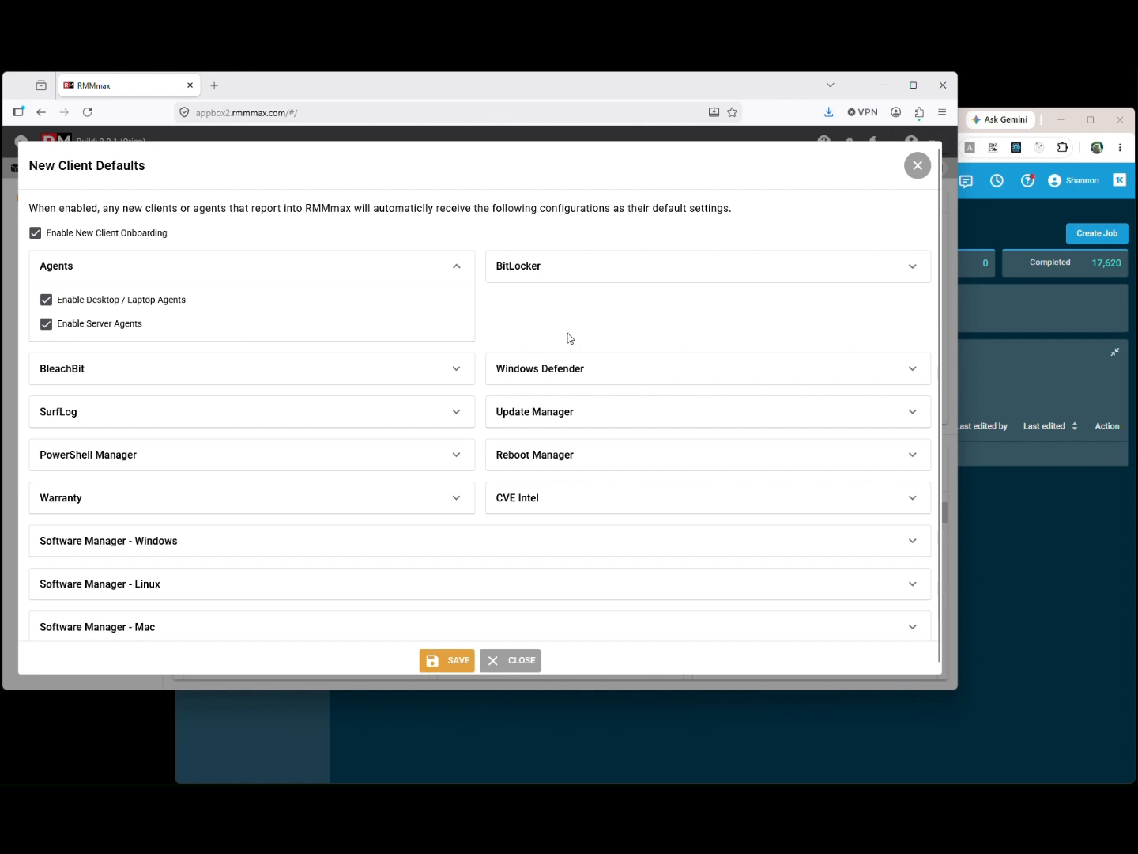
pyautogui.click(553, 272)
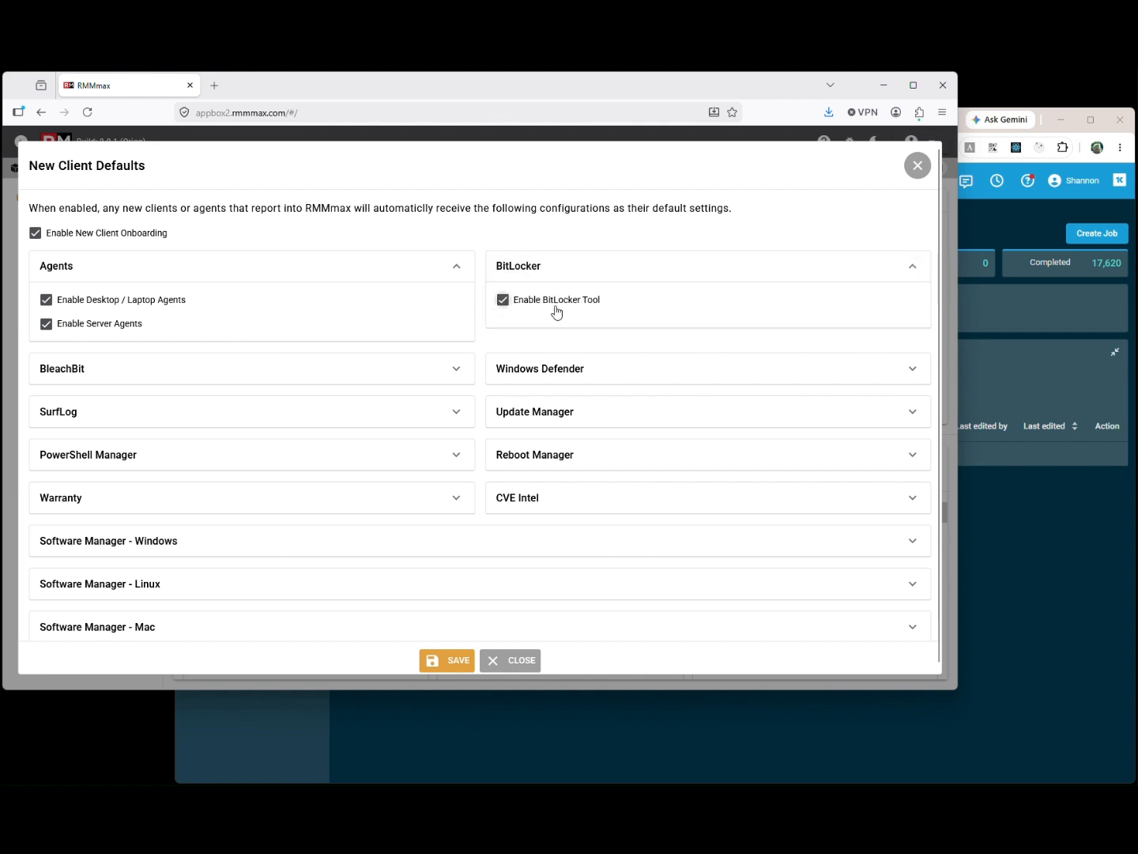
pyautogui.click(121, 377)
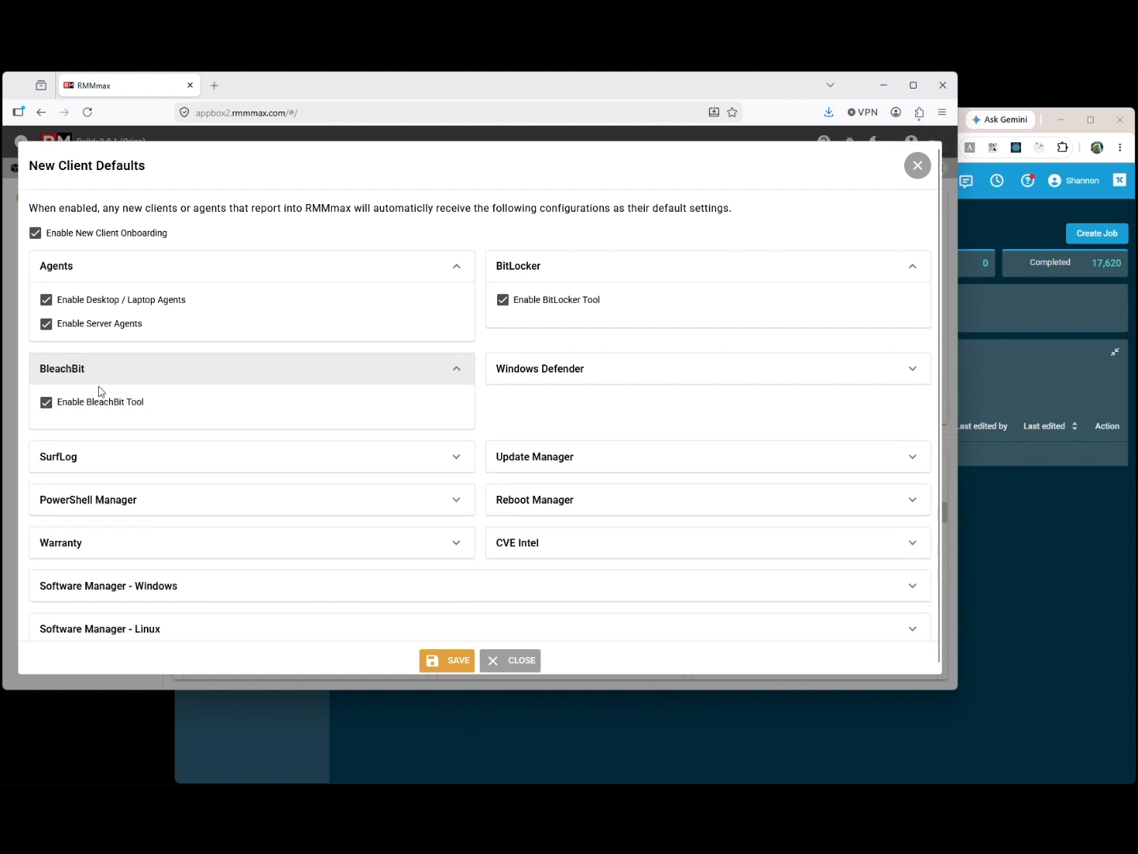
pyautogui.click(640, 380)
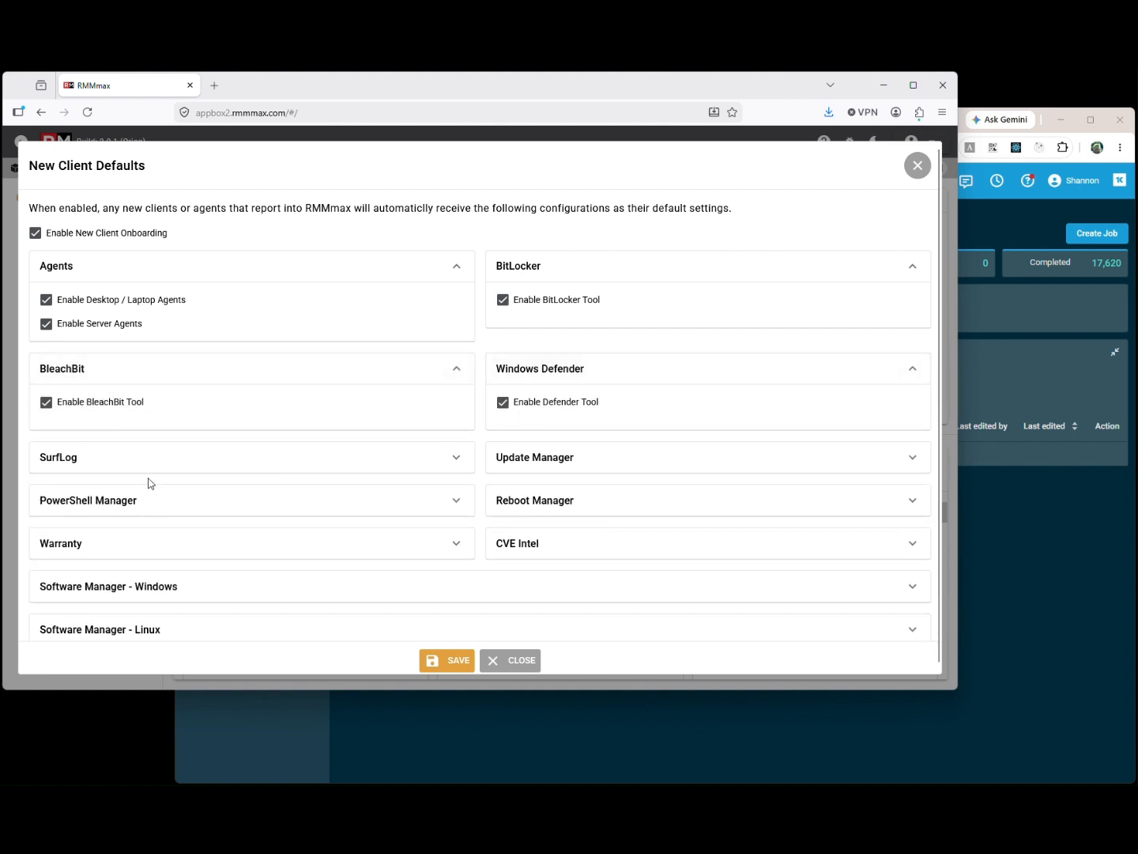
pyautogui.click(72, 466)
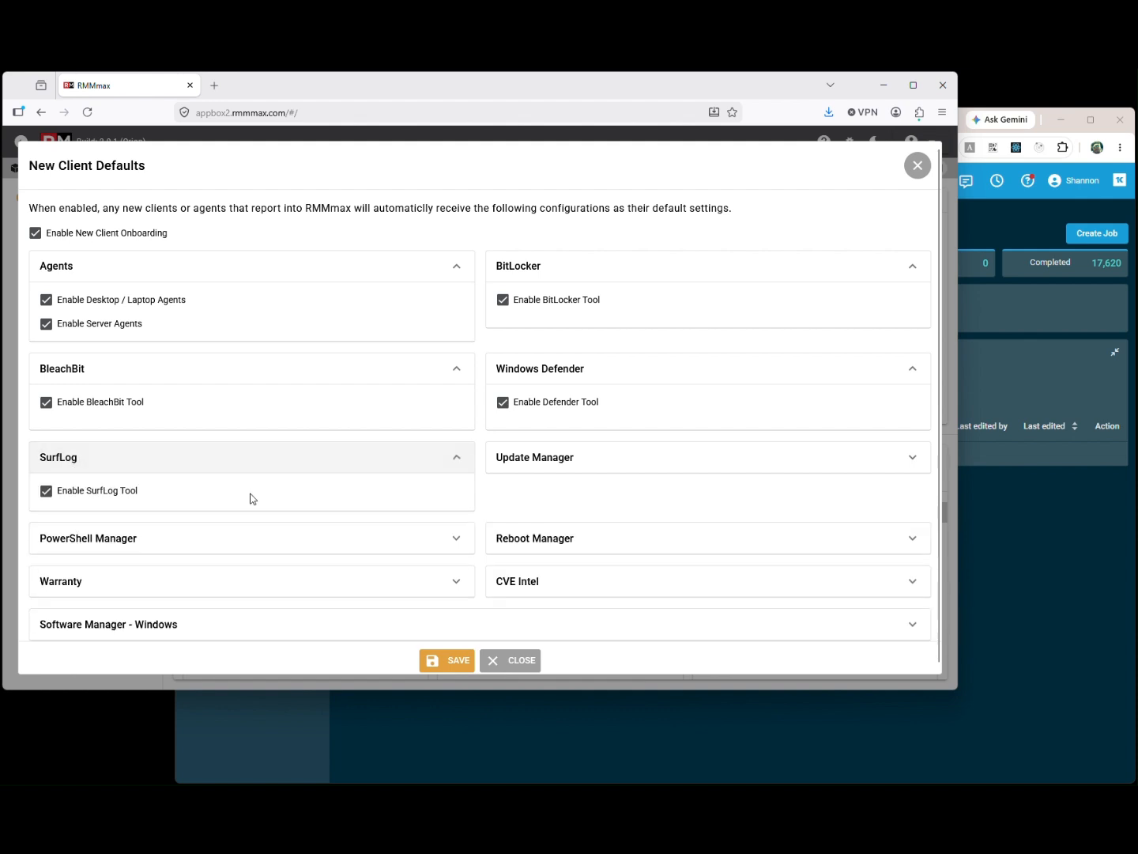
pyautogui.click(634, 465)
pyautogui.scroll(-1, 633, 490)
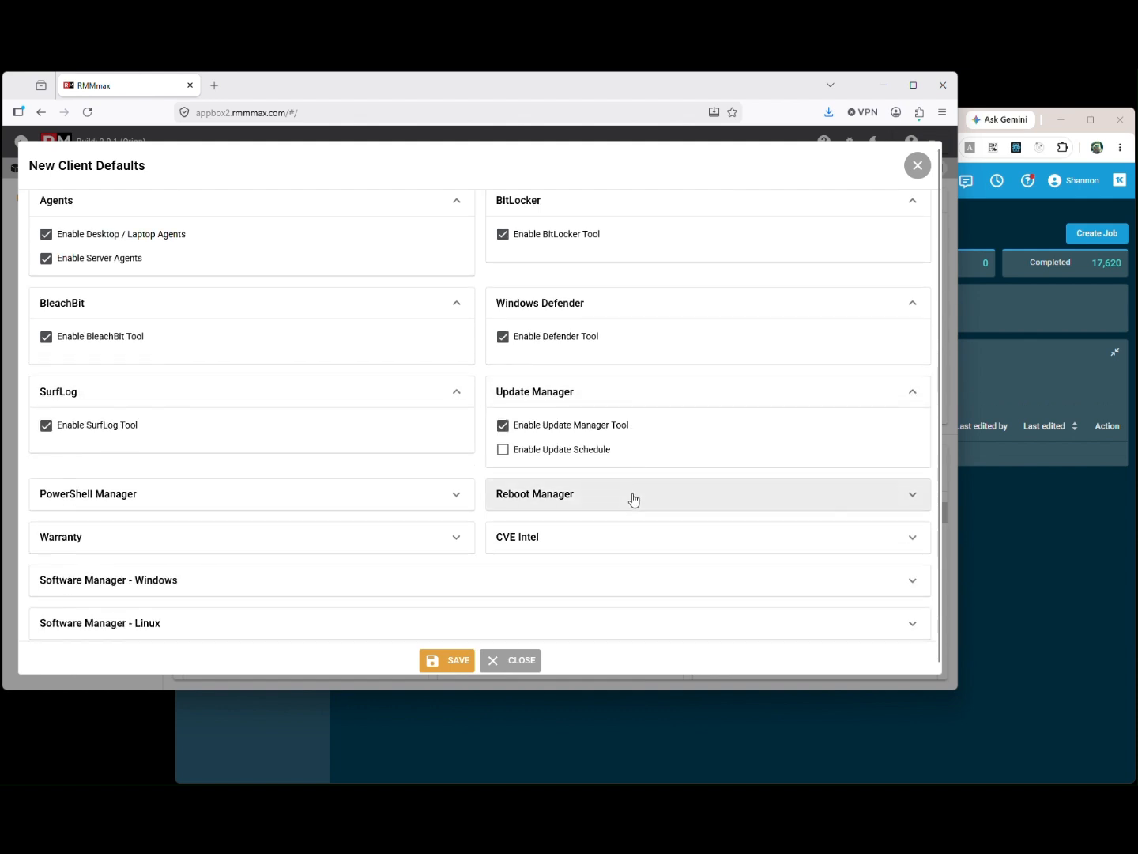
# - Expand and examine the default settings for PowerShell Manager, Reboot Manager, Warranty and CVE Intel
pyautogui.click(181, 500)
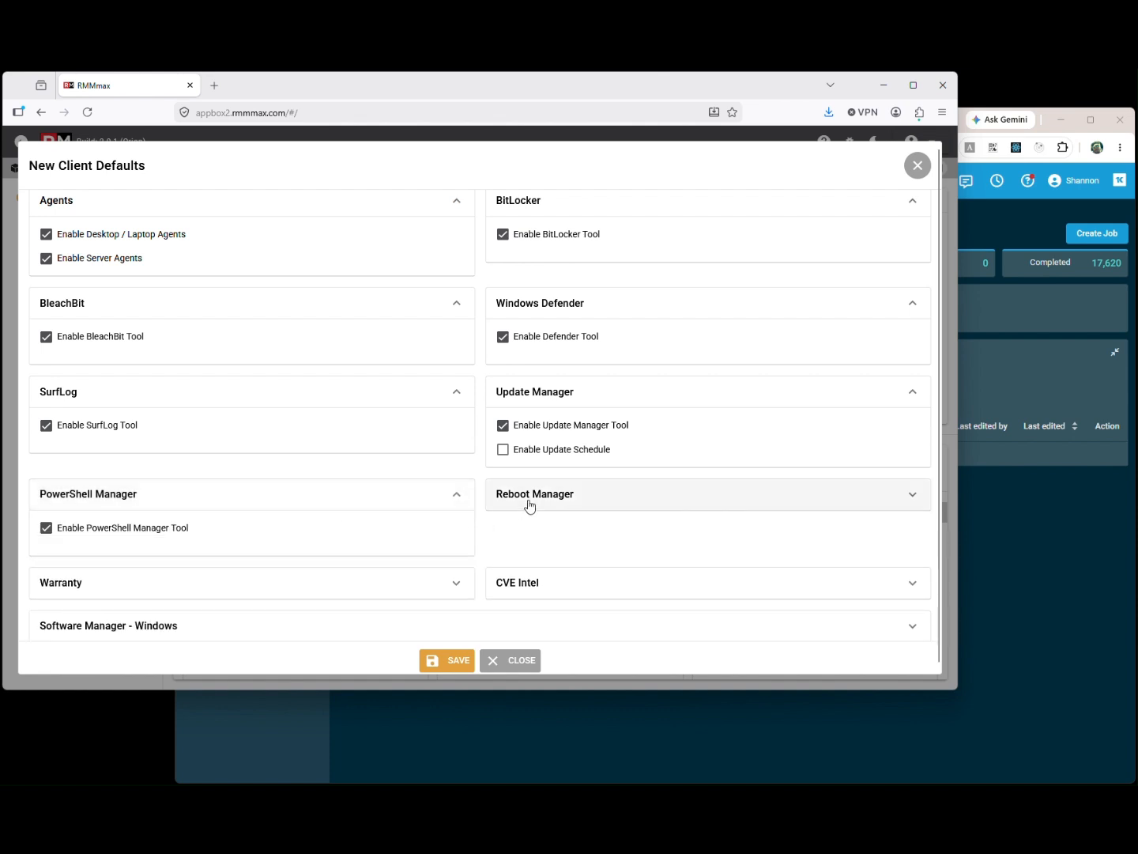
pyautogui.click(615, 500)
pyautogui.scroll(-1, 617, 521)
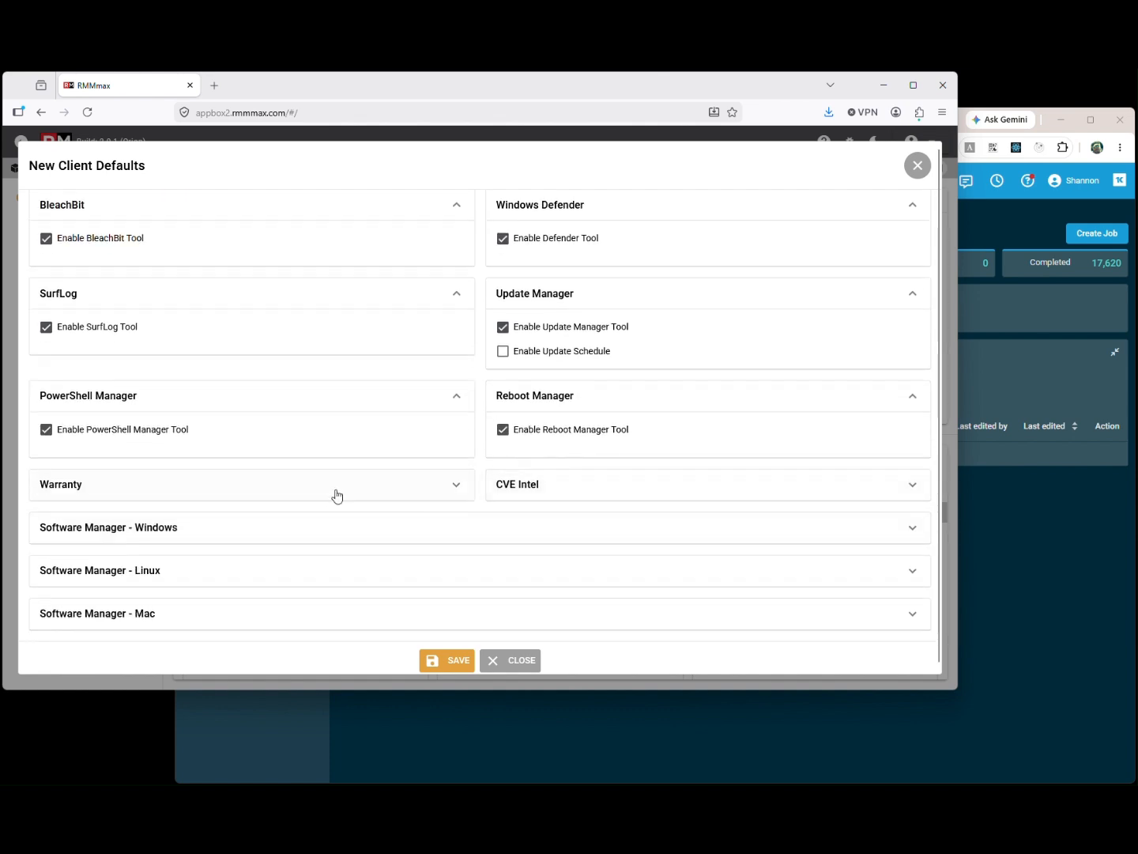
pyautogui.click(311, 496)
pyautogui.click(581, 490)
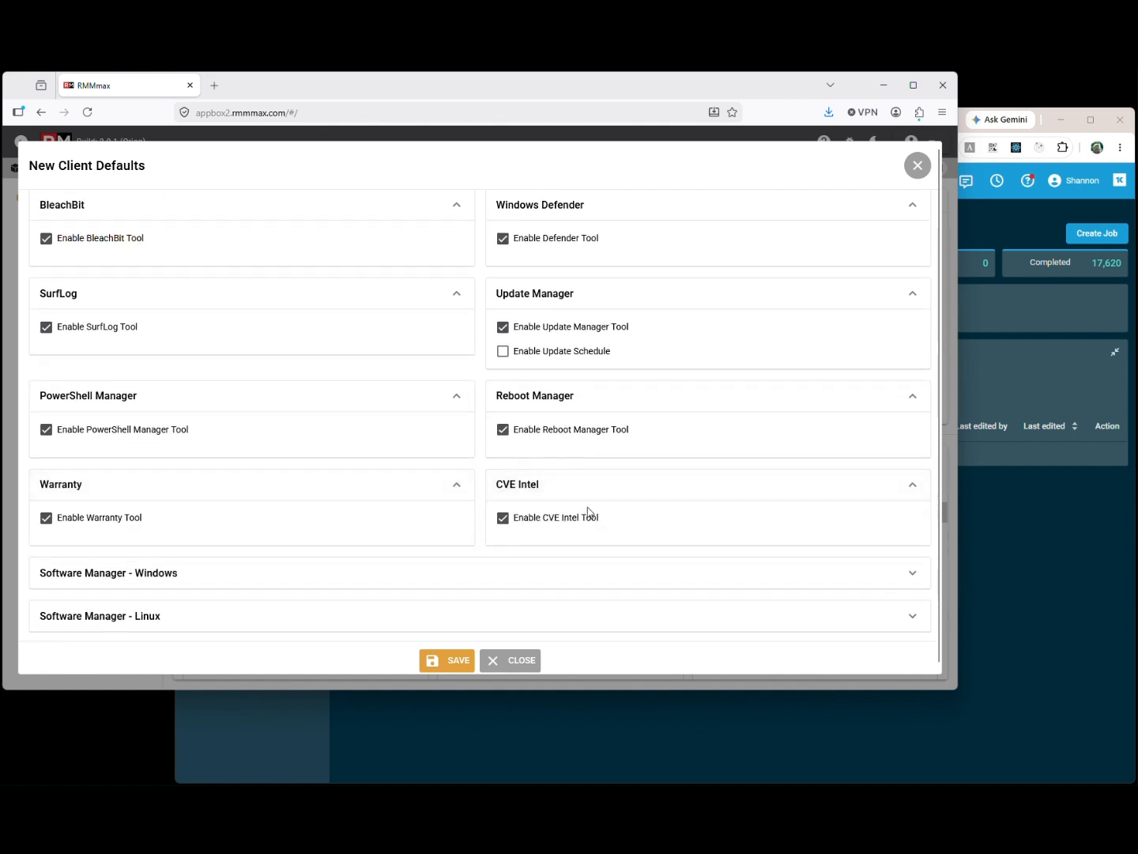
# - Examine the Windows settings and Chocolatey source repository options of the Windows Software Manager
pyautogui.scroll(-1, 587, 512)
pyautogui.click(203, 528)
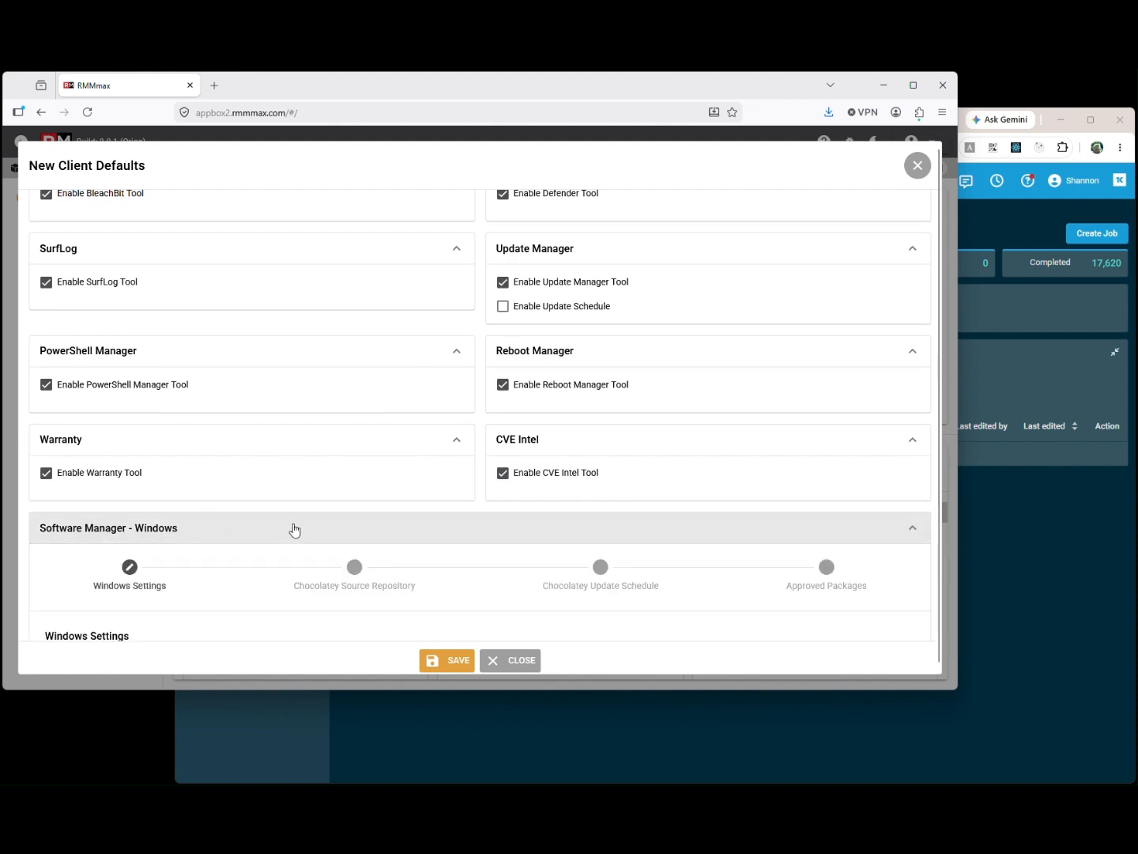
pyautogui.scroll(-3, 304, 527)
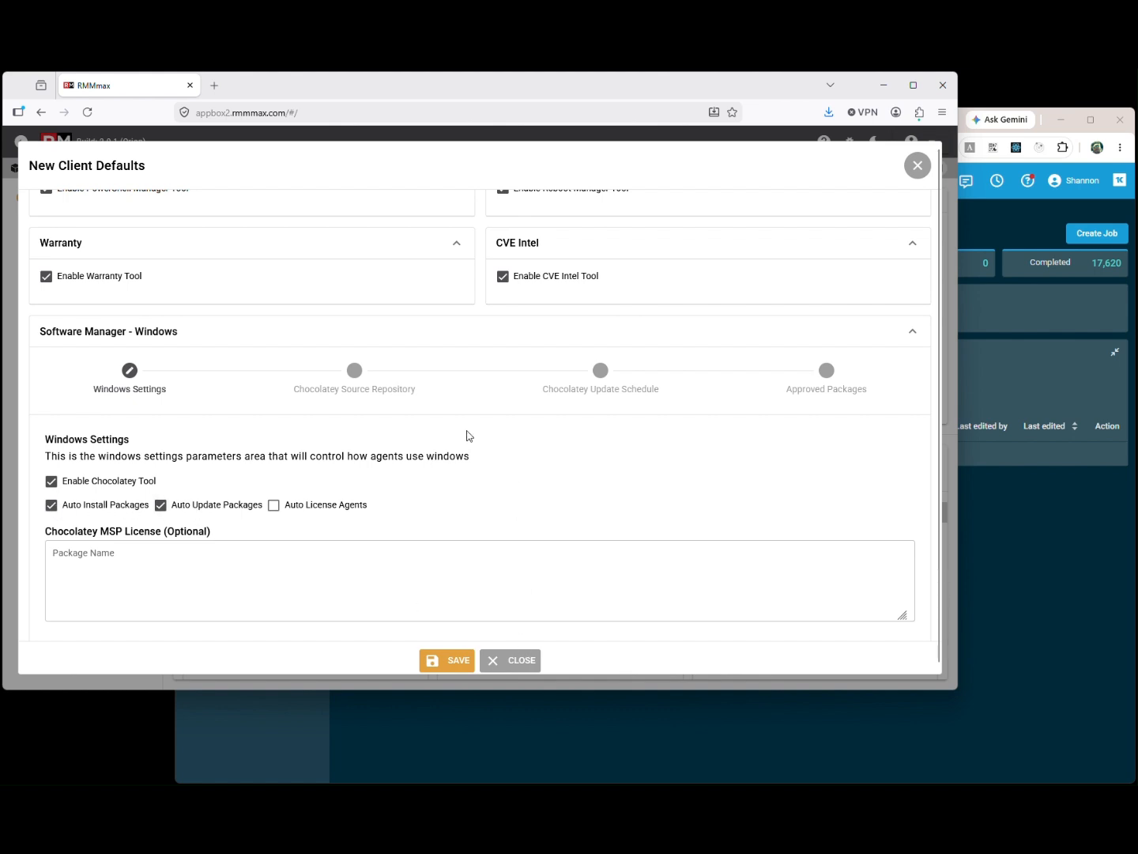
pyautogui.click(354, 377)
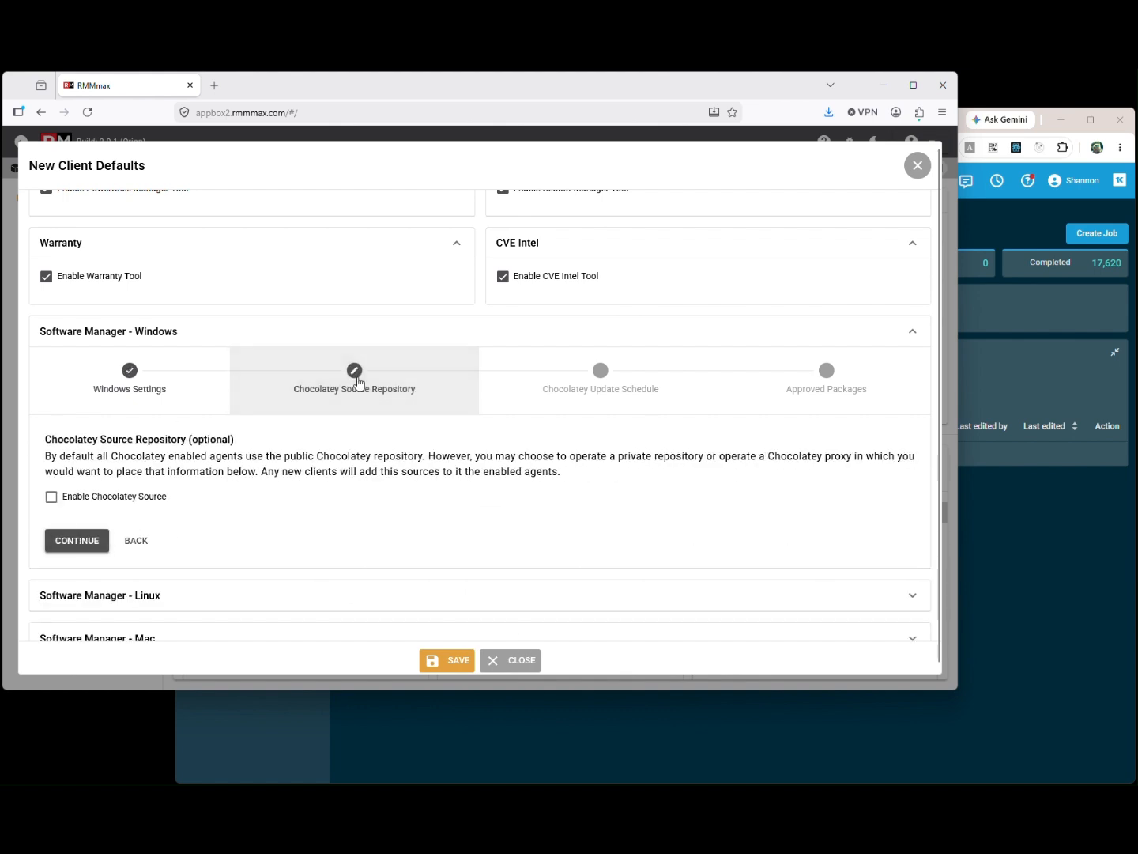
# - Enable the Chocolatey update schedule for default package updates, weekly on Monday at 05:00
pyautogui.click(610, 373)
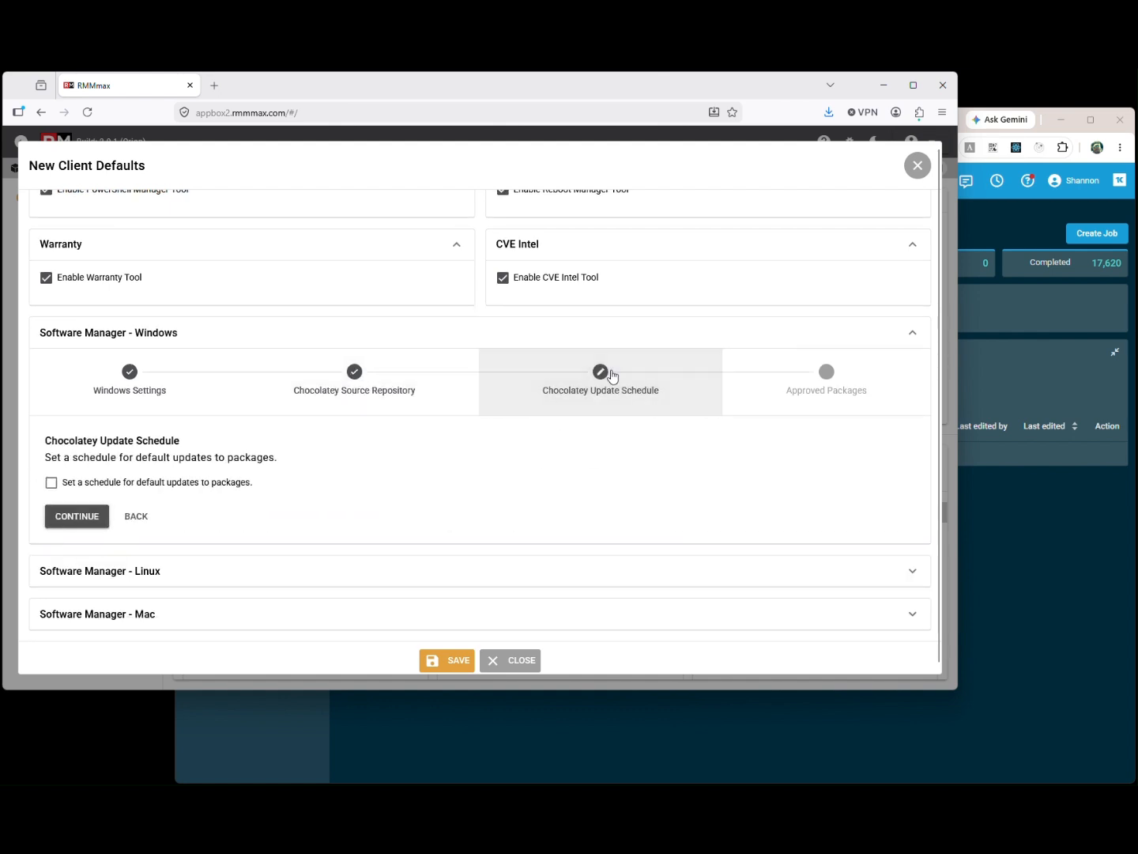
pyautogui.click(88, 484)
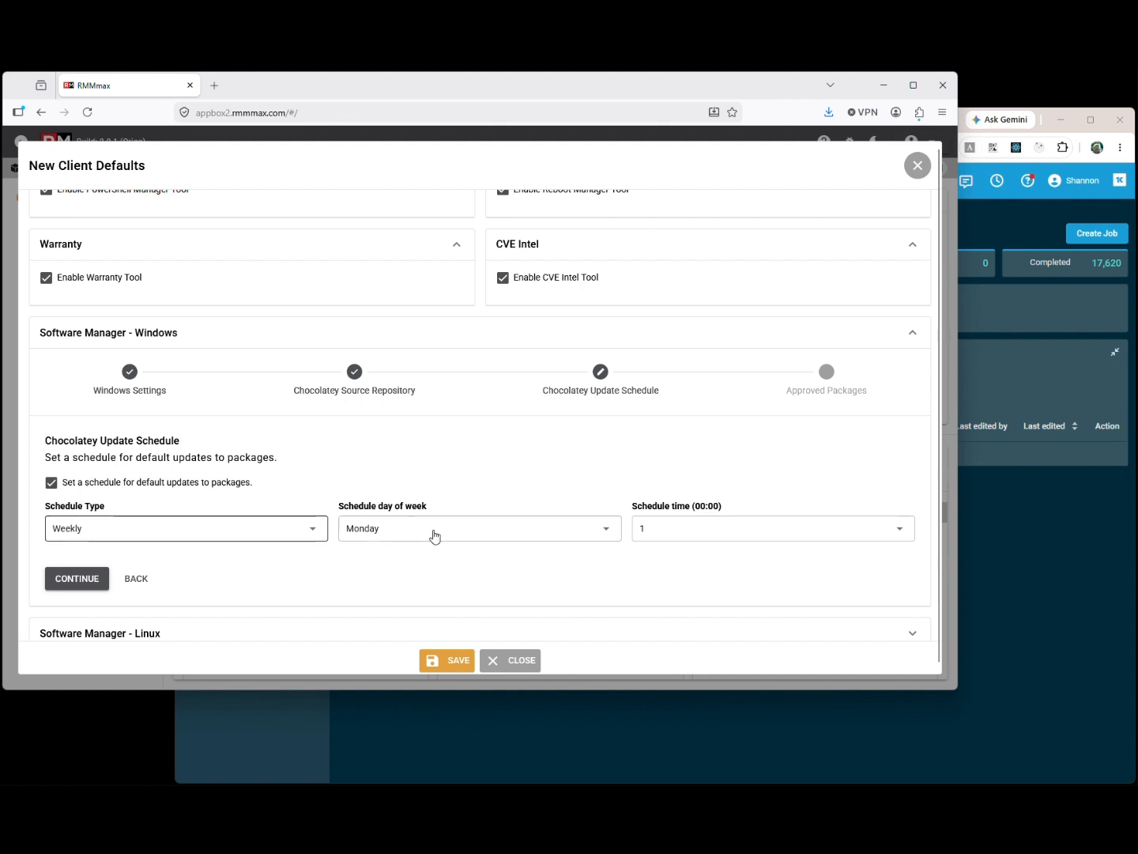
pyautogui.click(722, 536)
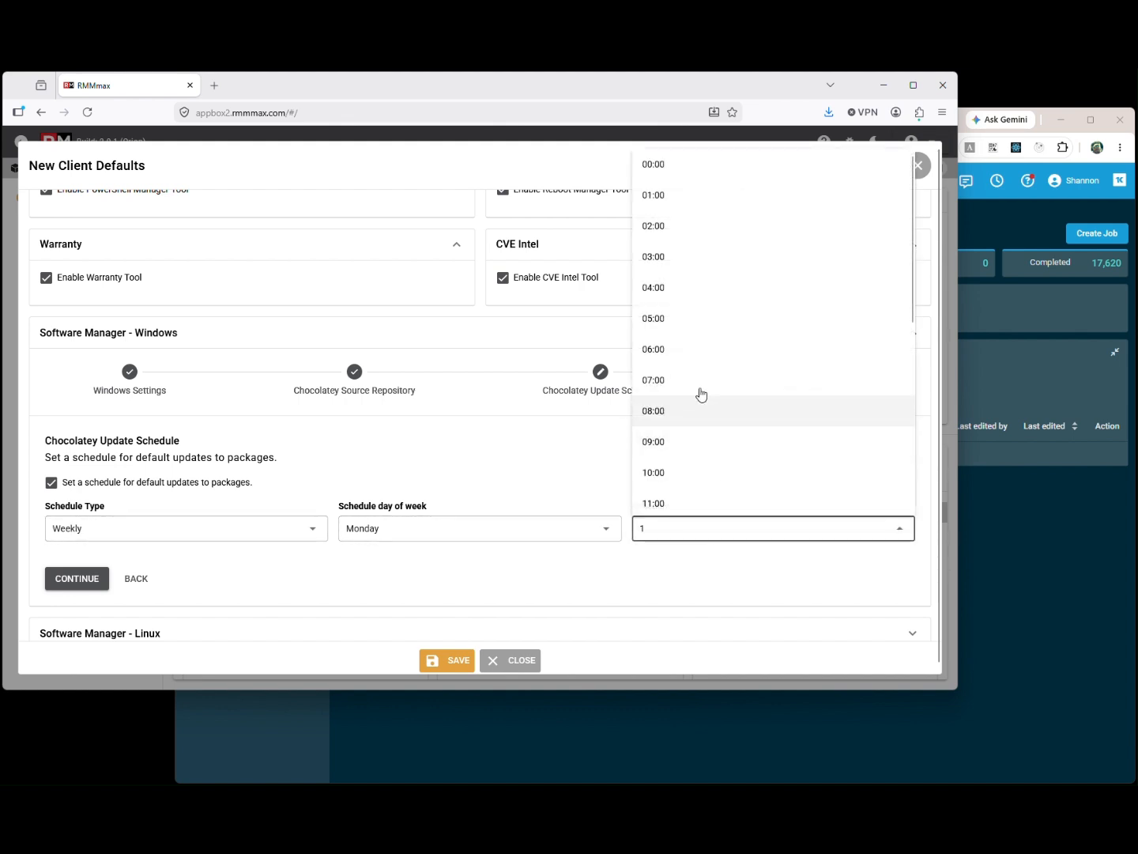
pyautogui.click(666, 320)
# - Finish the Windows Software Manager setup without adding approved packages and save the new client defaults
pyautogui.click(77, 580)
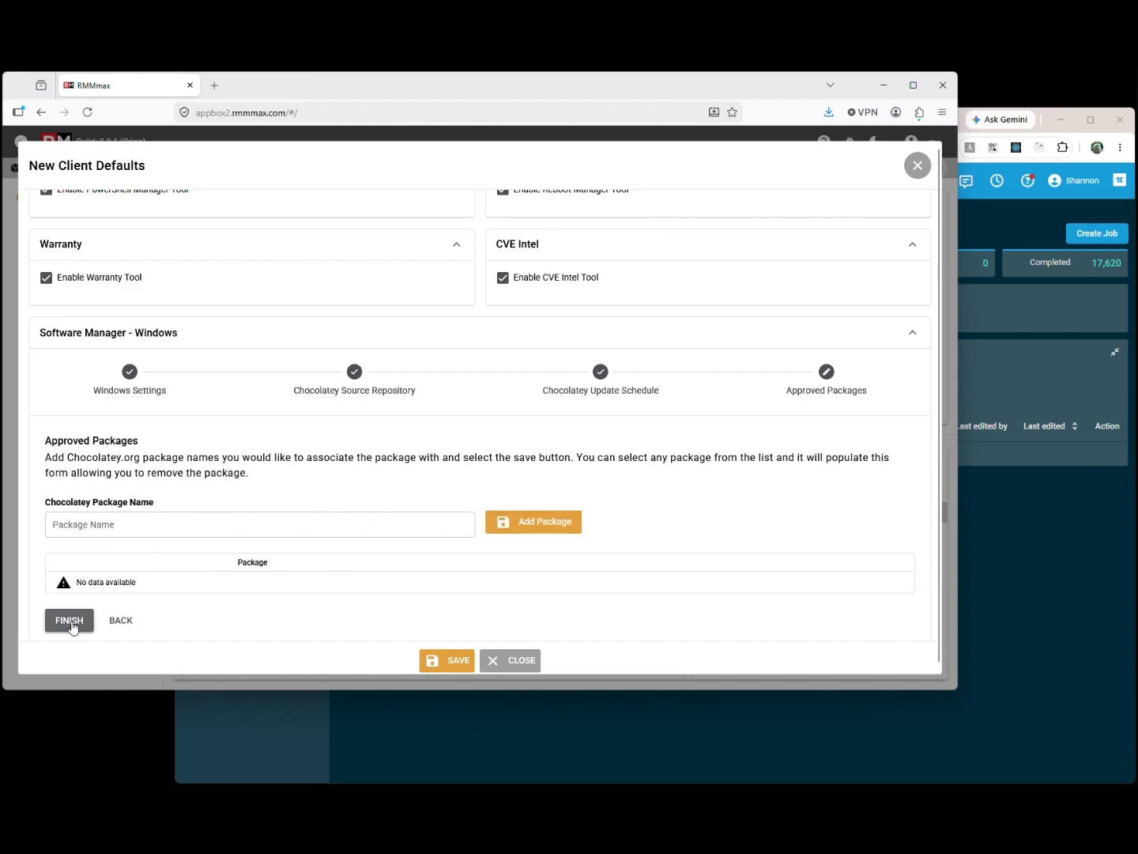
pyautogui.click(71, 621)
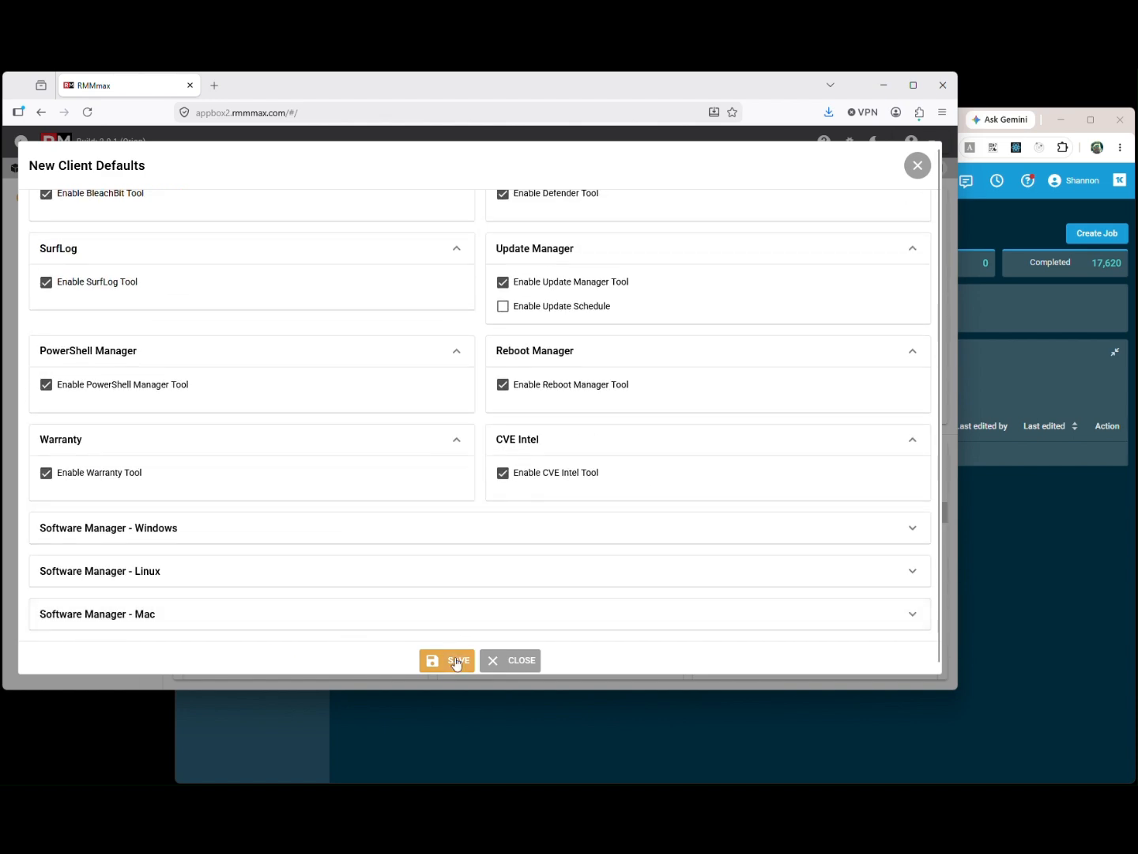
pyautogui.click(456, 666)
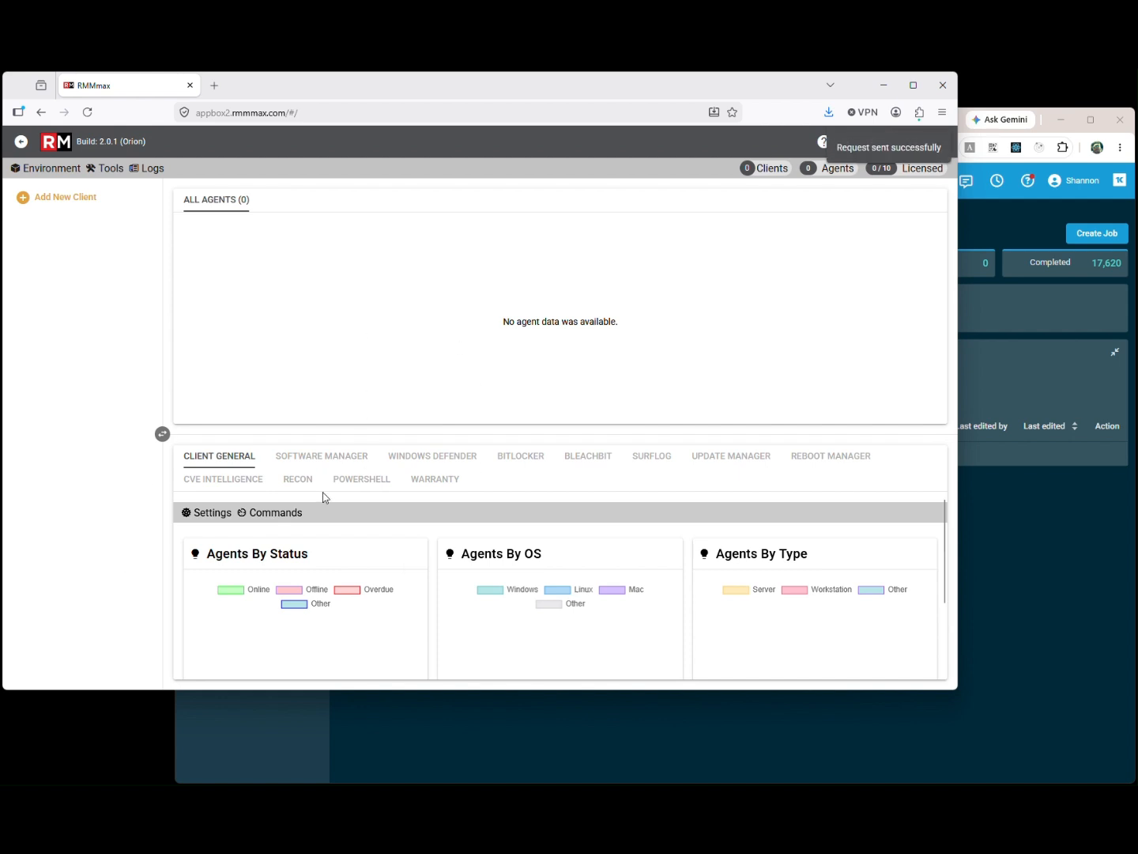
# - Switch to Datto RMM and open the RMMmaxAPI user from the account's user list
pyautogui.click(1045, 673)
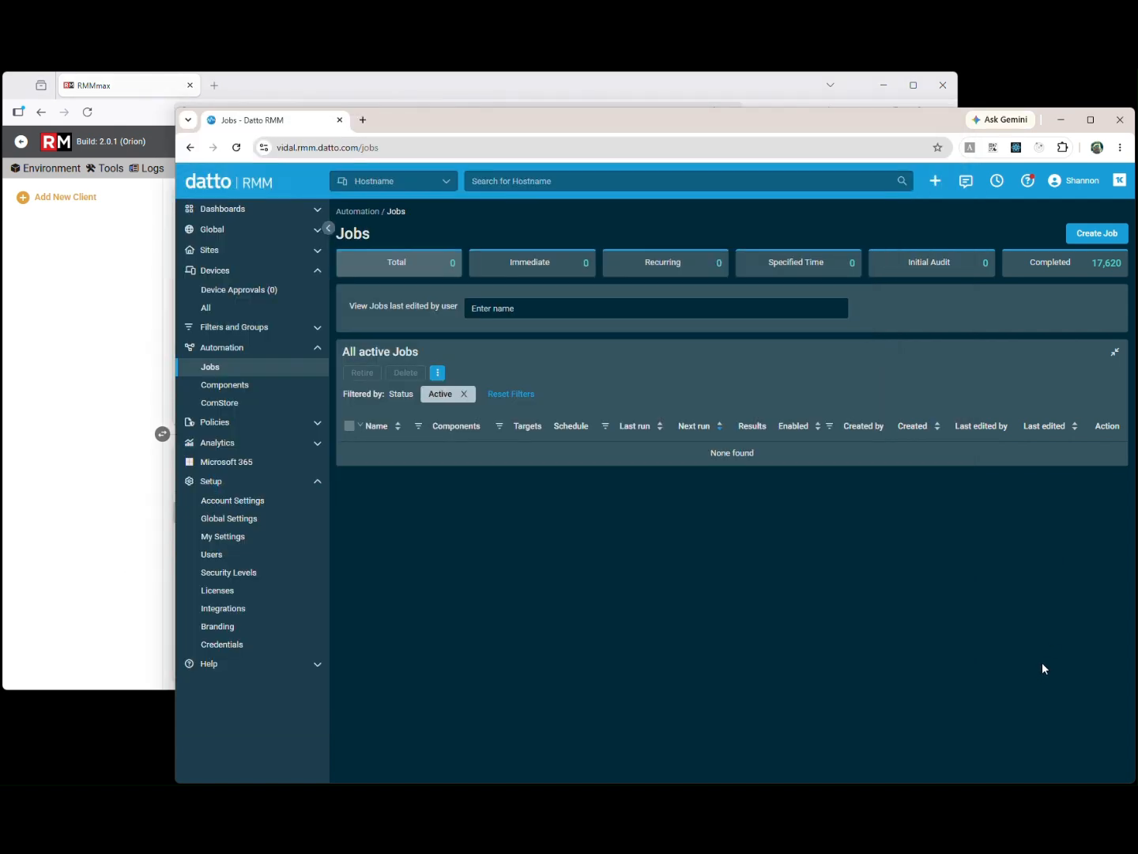
pyautogui.click(233, 519)
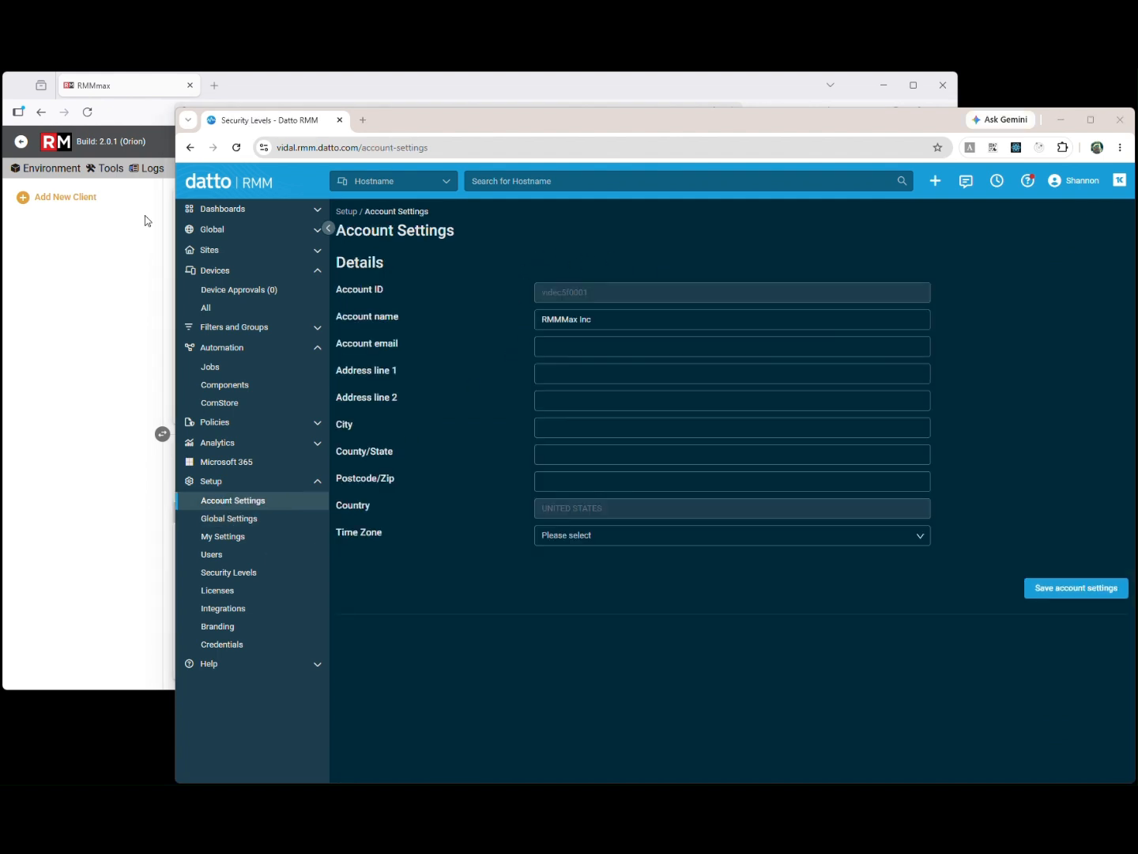
pyautogui.click(217, 553)
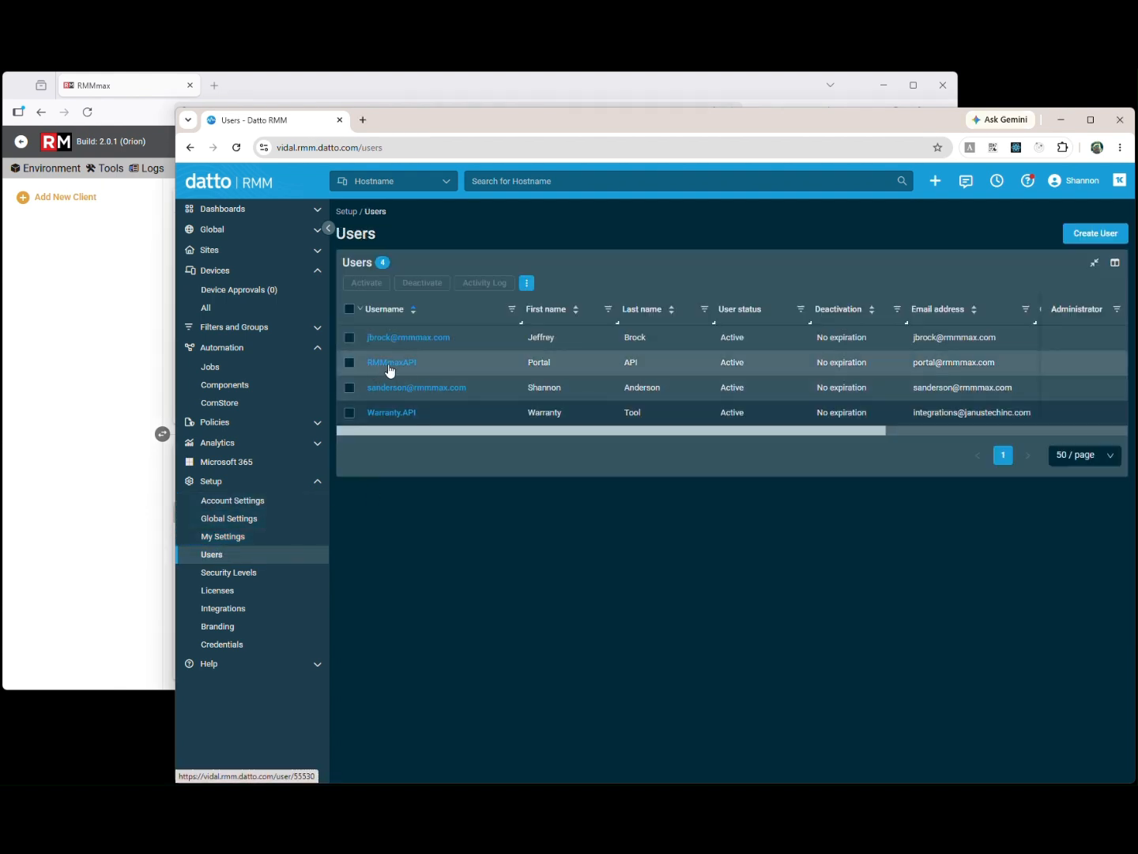
pyautogui.click(382, 365)
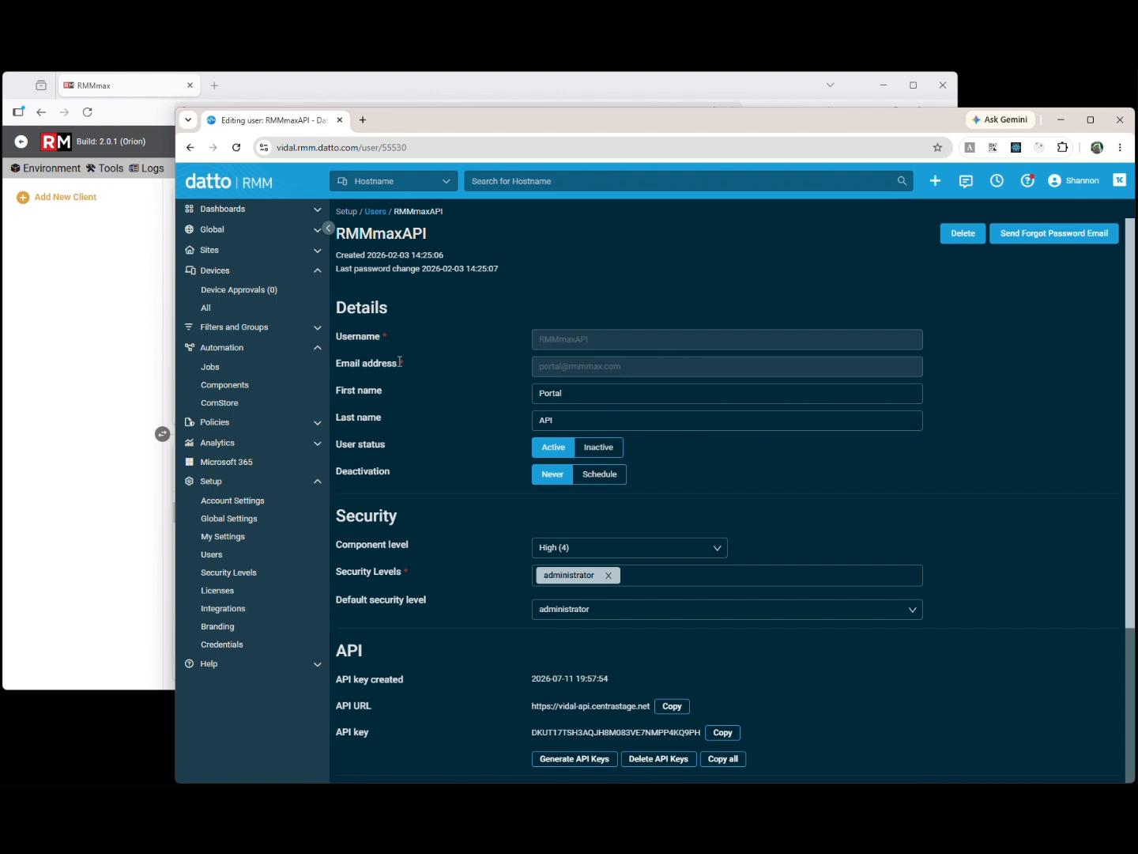
# - Regenerate the API keys of the RMMmaxAPI user and copy its API URL
pyautogui.scroll(-3, 917, 502)
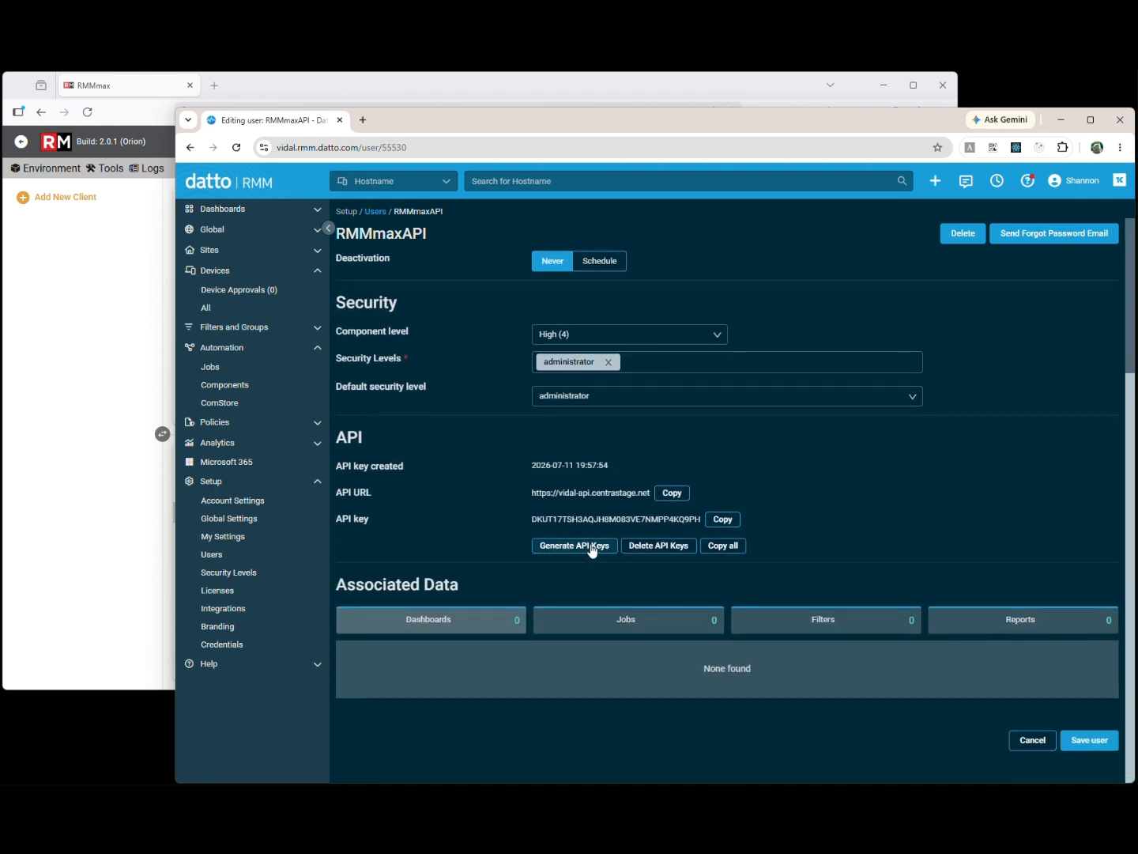
pyautogui.click(592, 547)
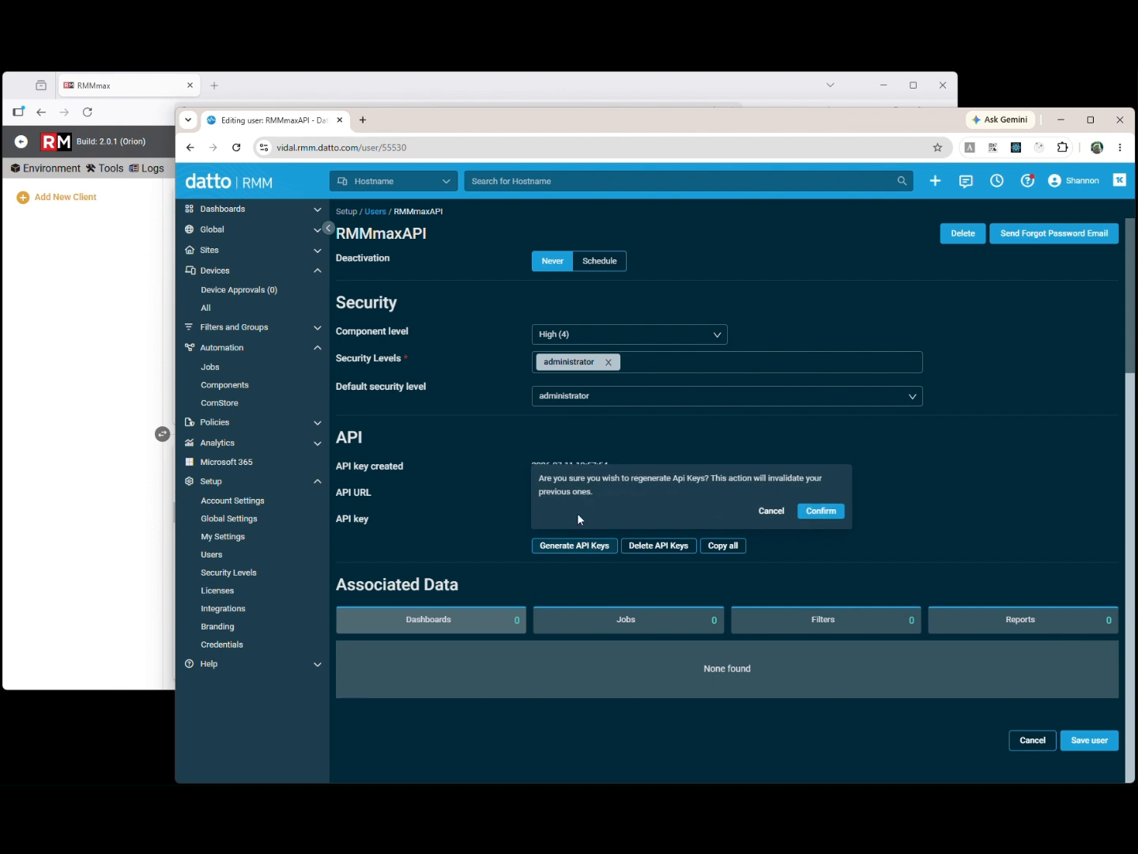
pyautogui.click(821, 512)
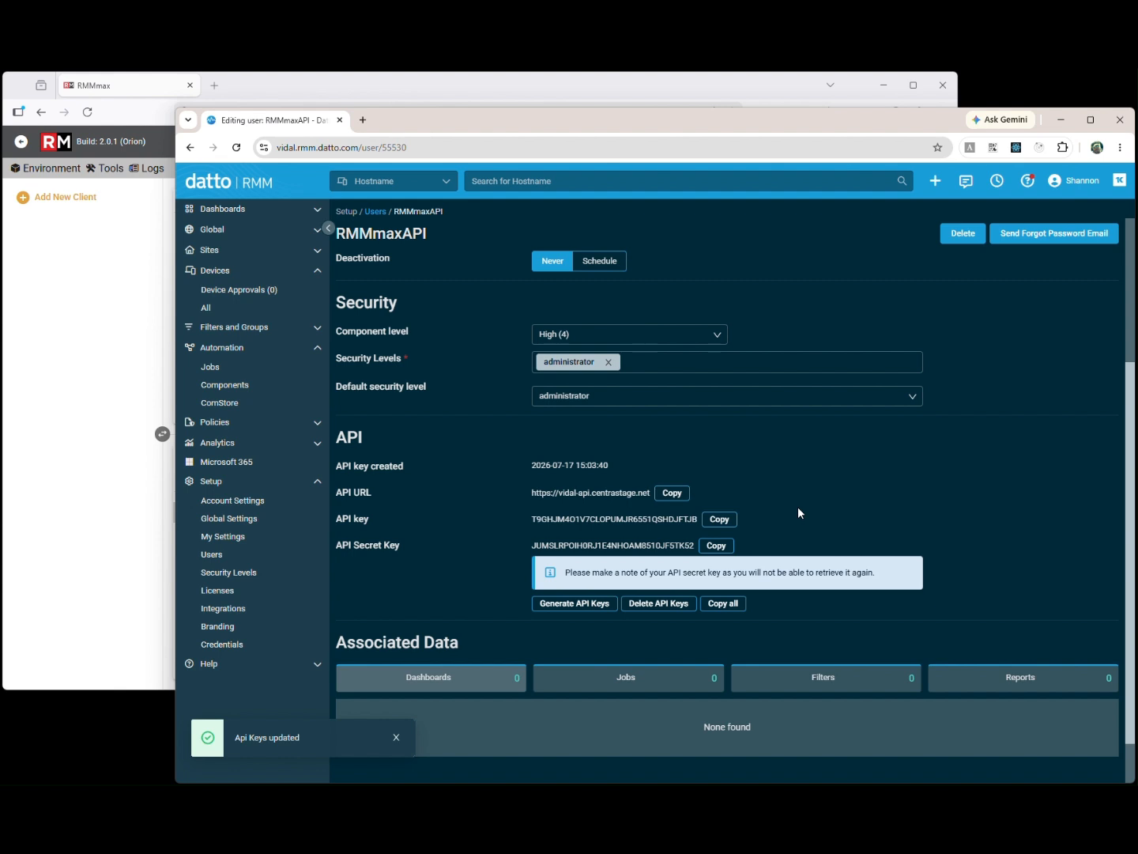
pyautogui.scroll(-1, 798, 511)
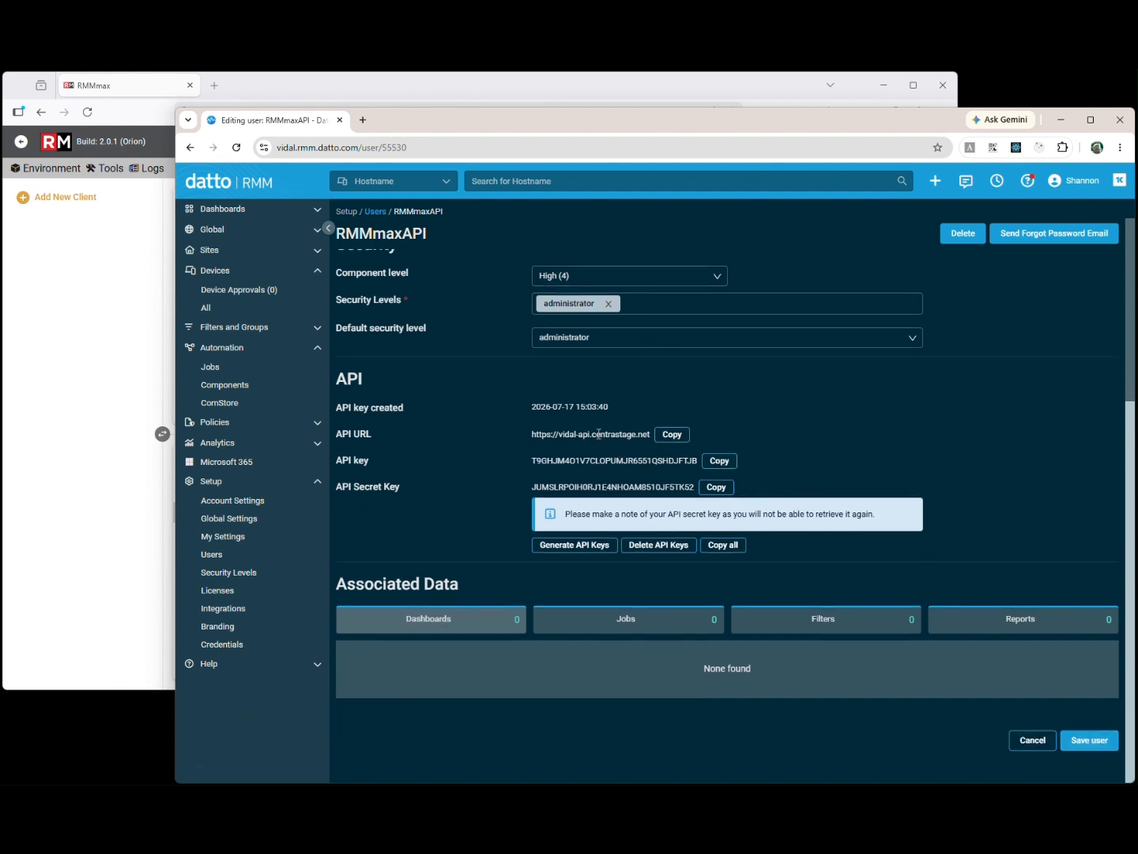
pyautogui.click(672, 436)
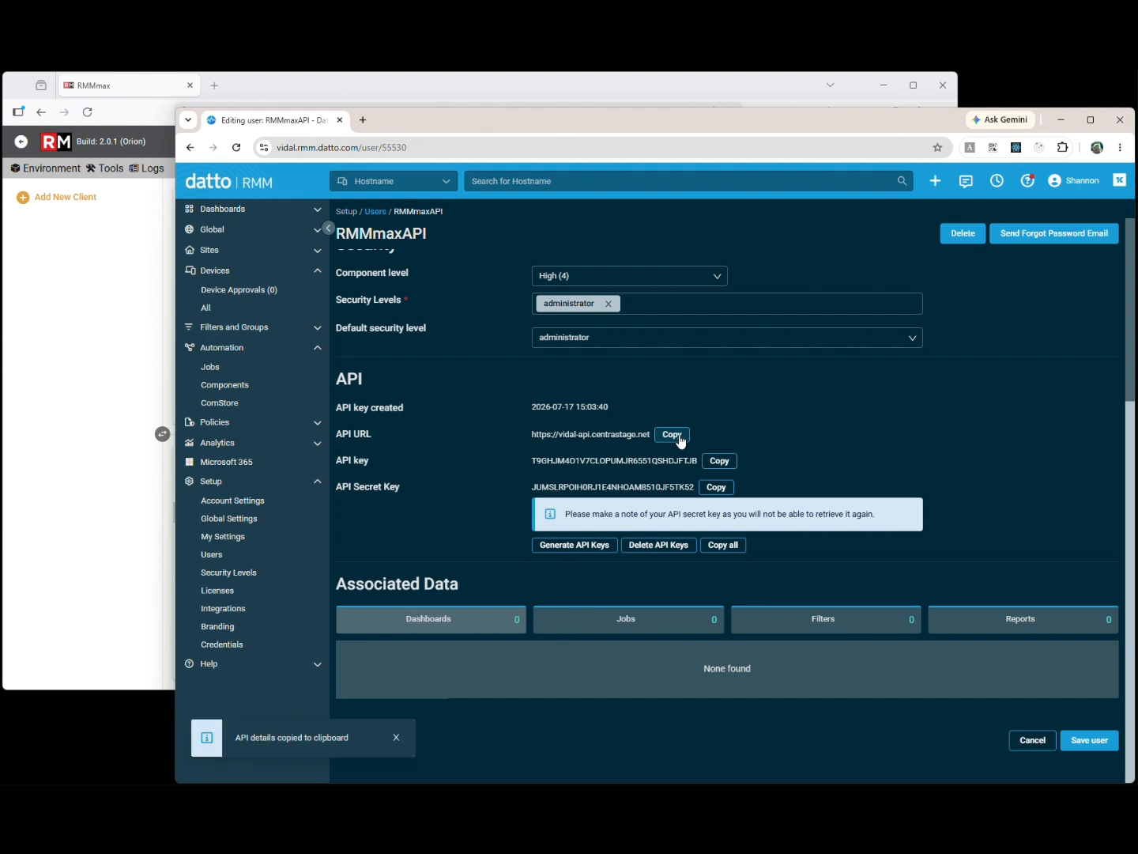
# - Switch to RMMmax, open the RMMMax-Datto team for editing and set its RMM or RAT type to Datto RMM
pyautogui.click(33, 322)
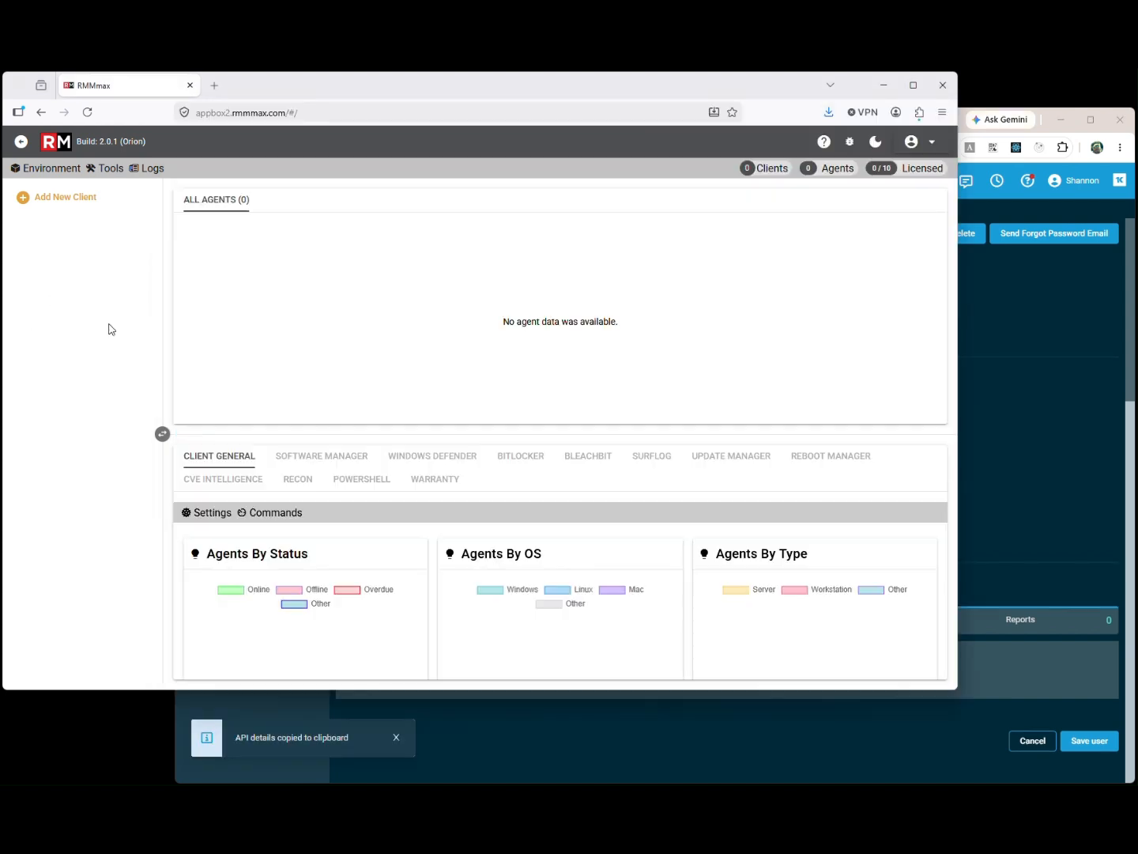
pyautogui.click(931, 143)
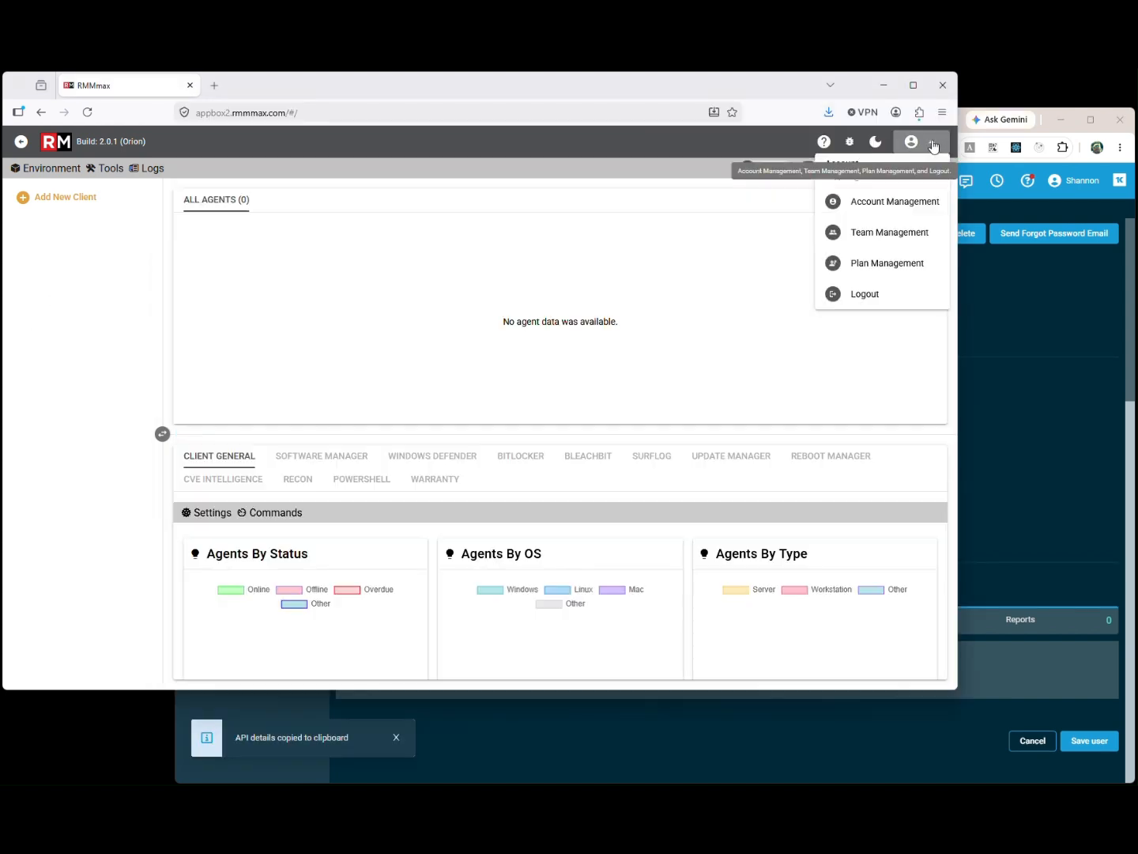
pyautogui.click(897, 232)
pyautogui.click(225, 438)
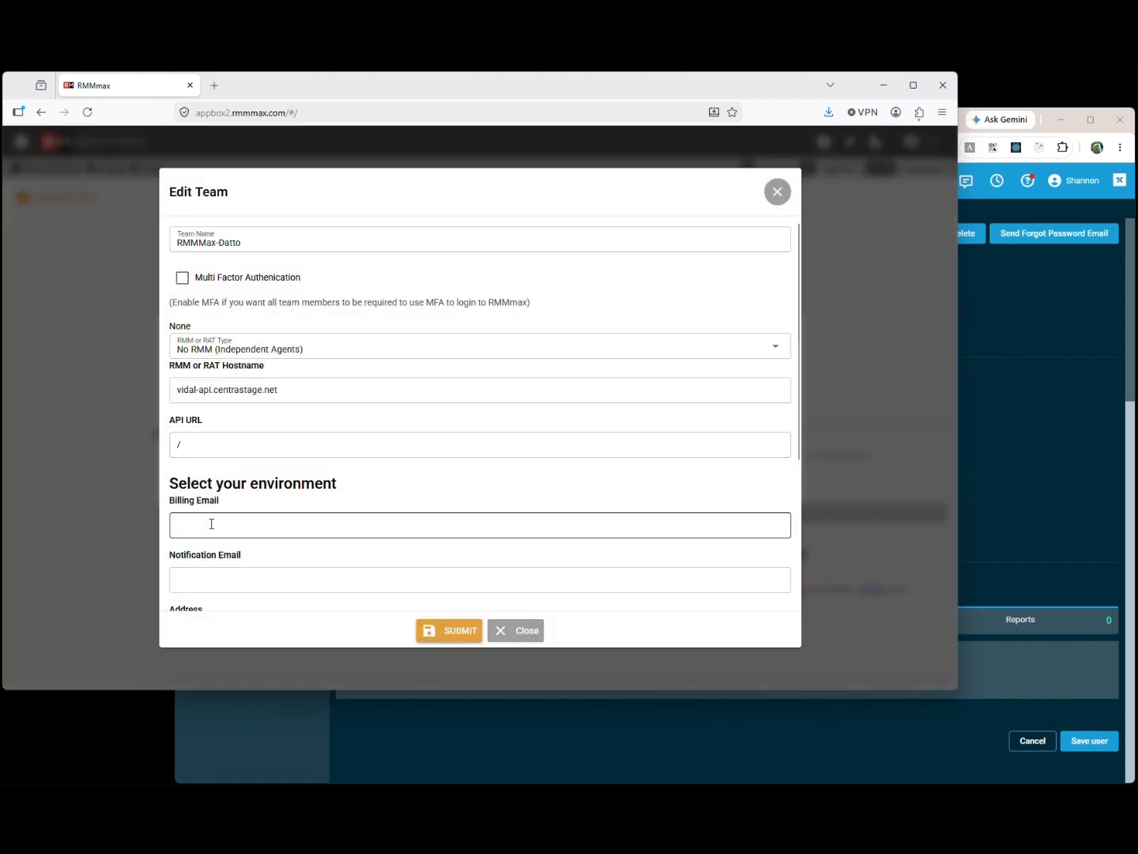
pyautogui.click(245, 353)
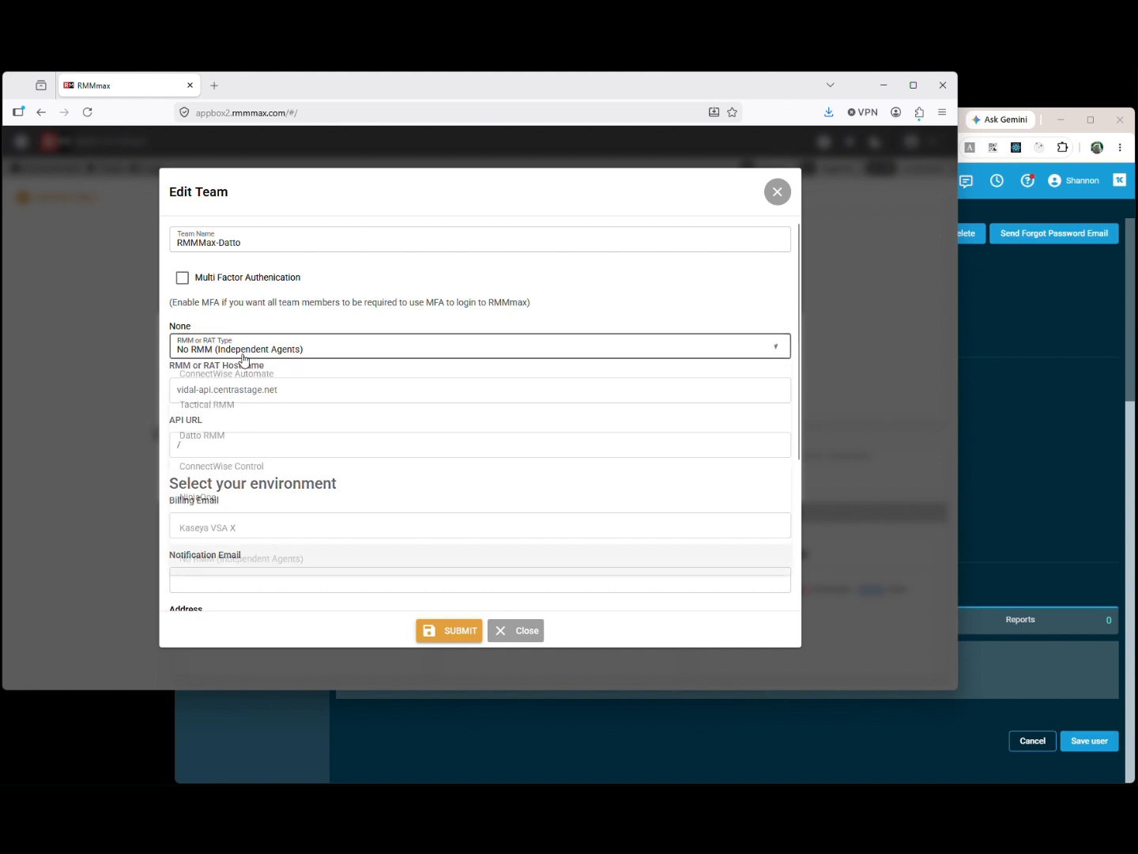
pyautogui.click(225, 437)
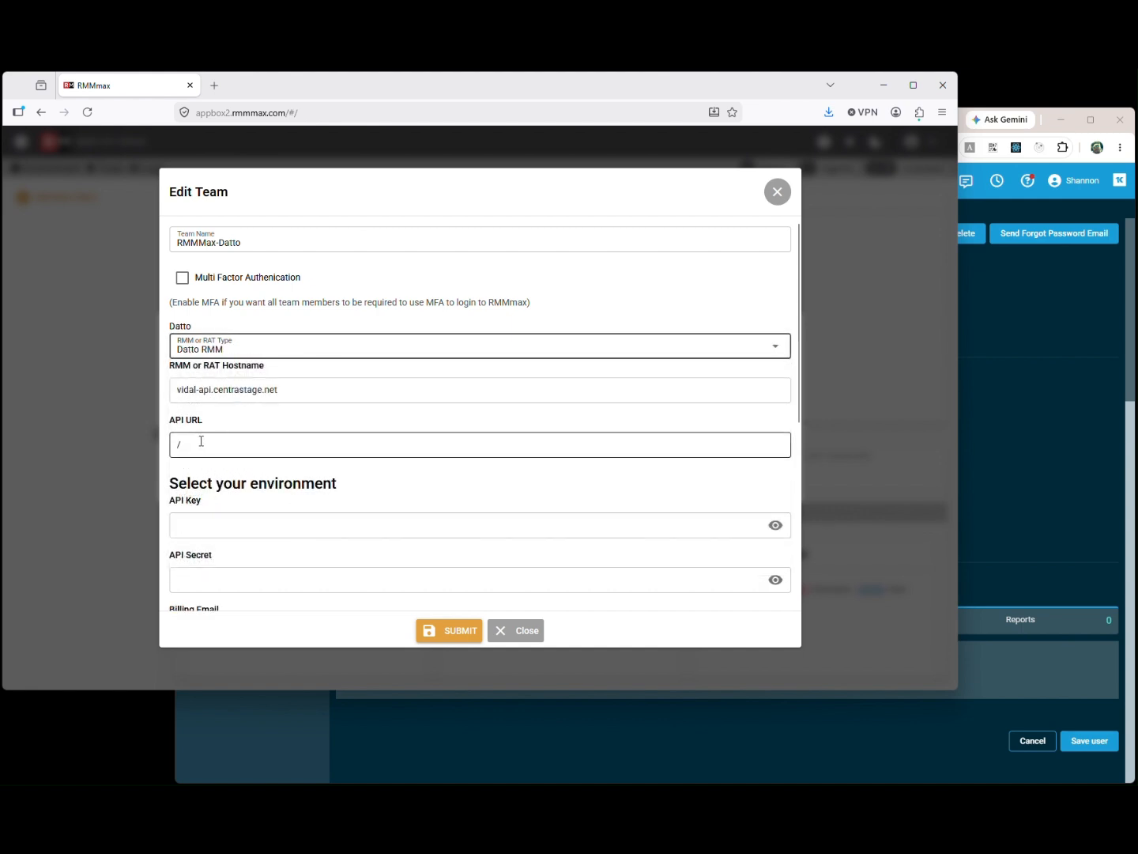
# - Paste the API key and the API secret key copied from Datto RMM into the team's API Key and API Secret fields
pyautogui.click(208, 526)
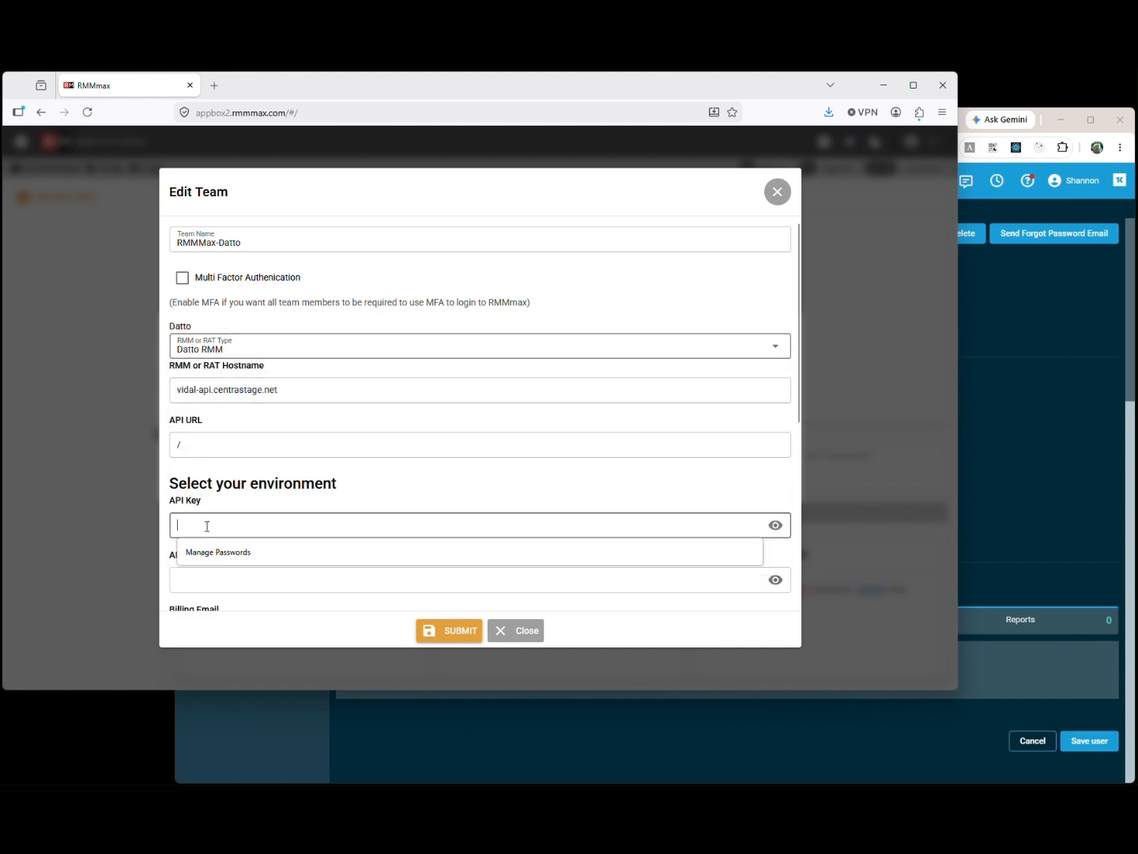
pyautogui.hotkey('ctrl', 'v')
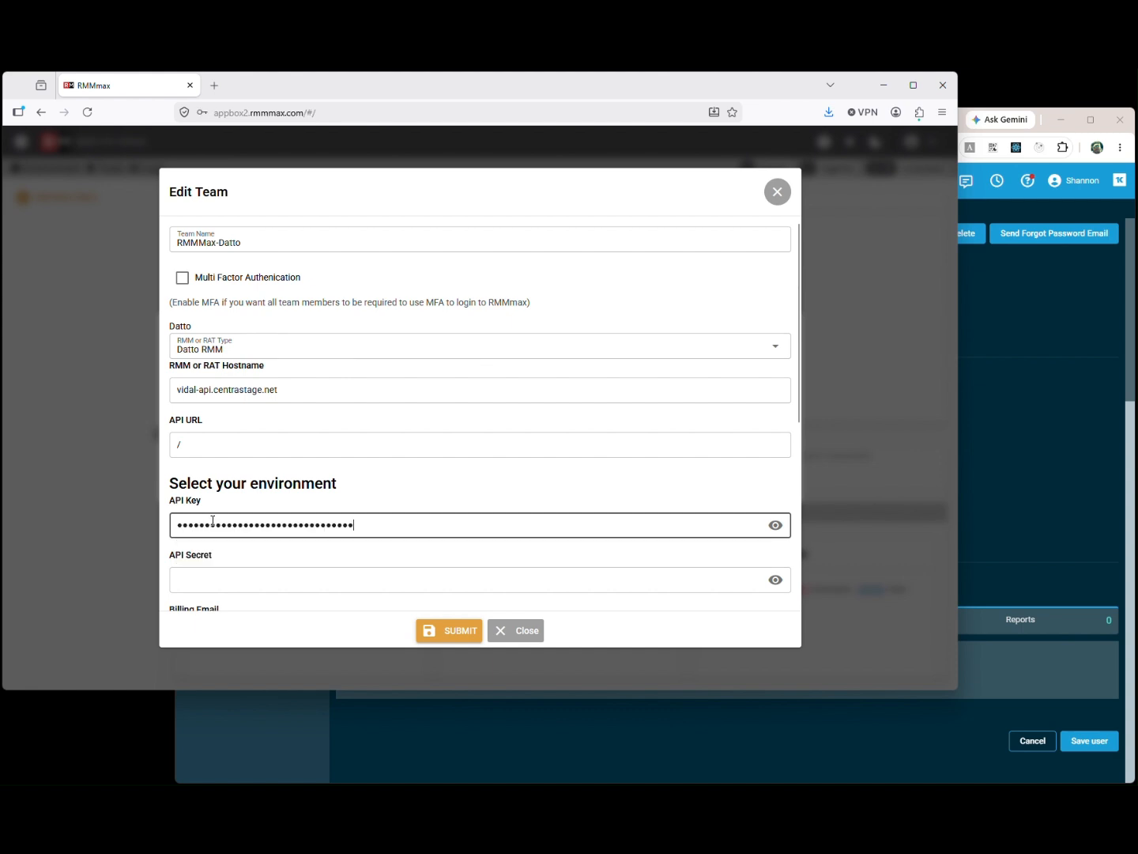
pyautogui.click(1025, 391)
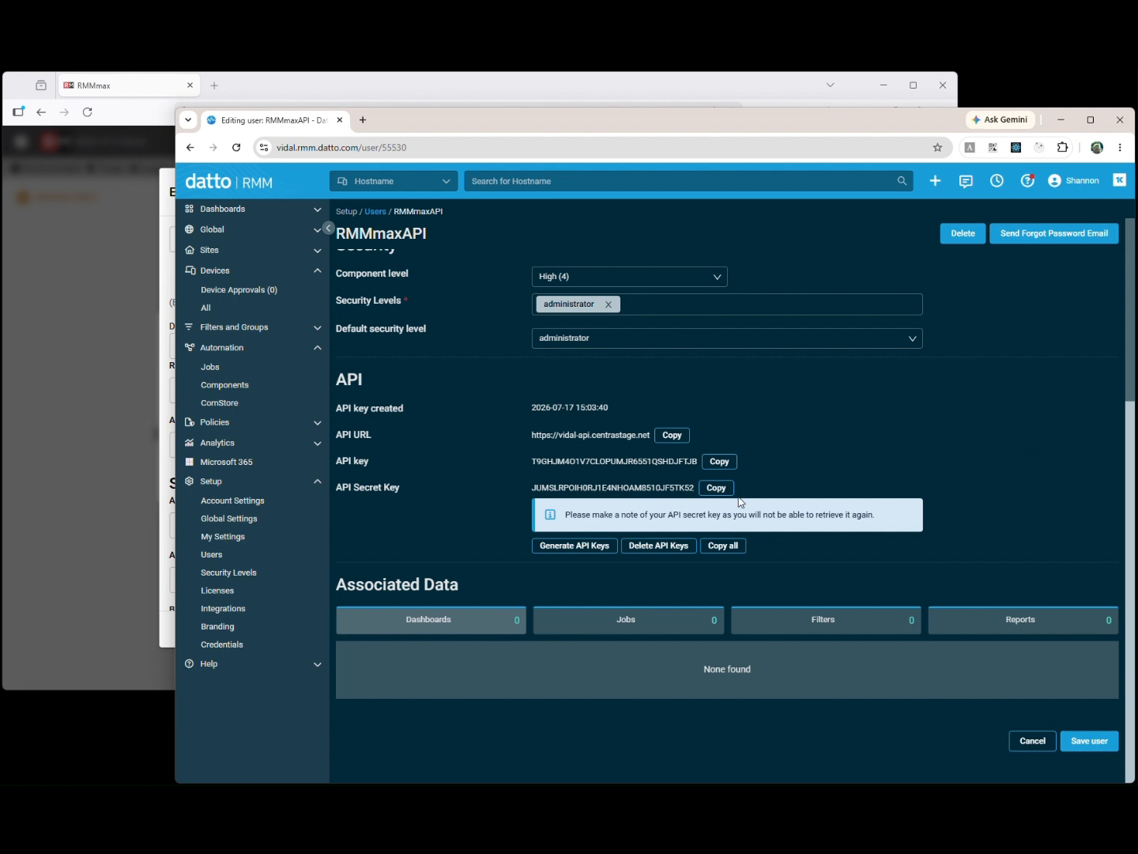
pyautogui.click(716, 487)
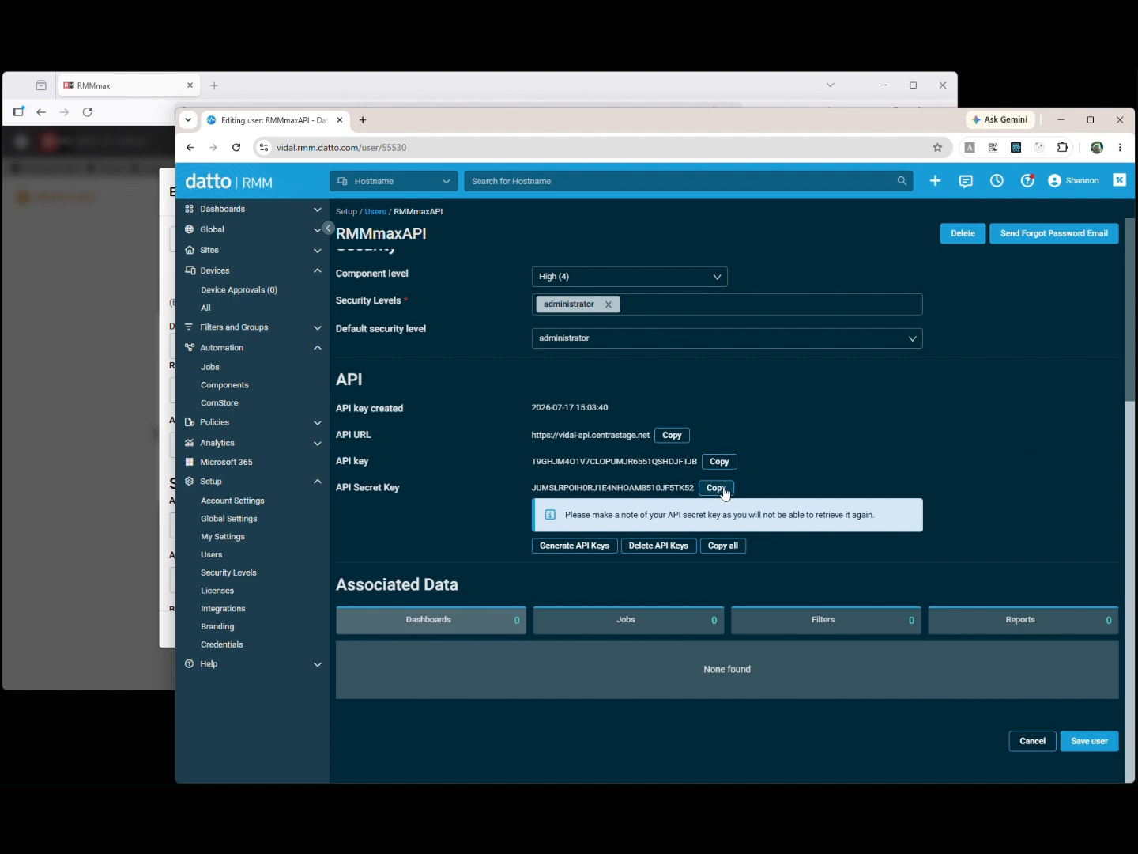
pyautogui.click(169, 639)
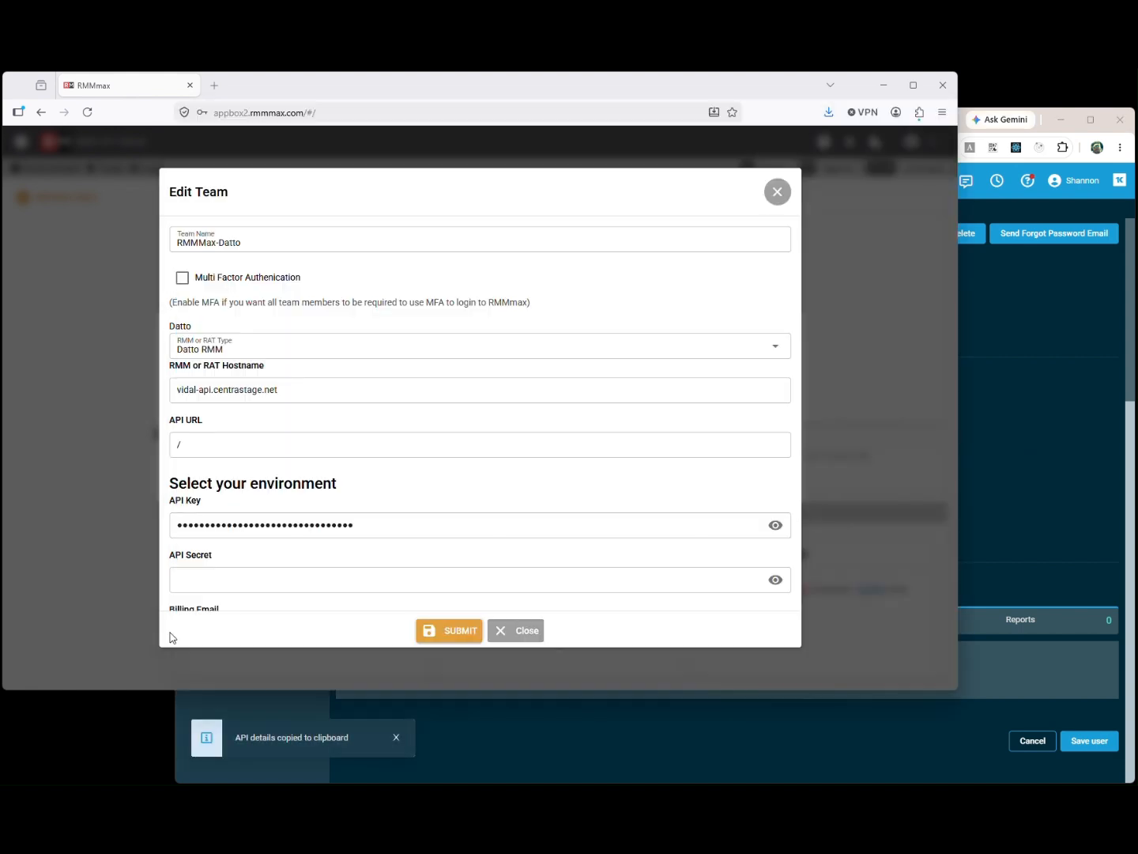
pyautogui.click(223, 579)
pyautogui.hotkey('ctrl', 'v')
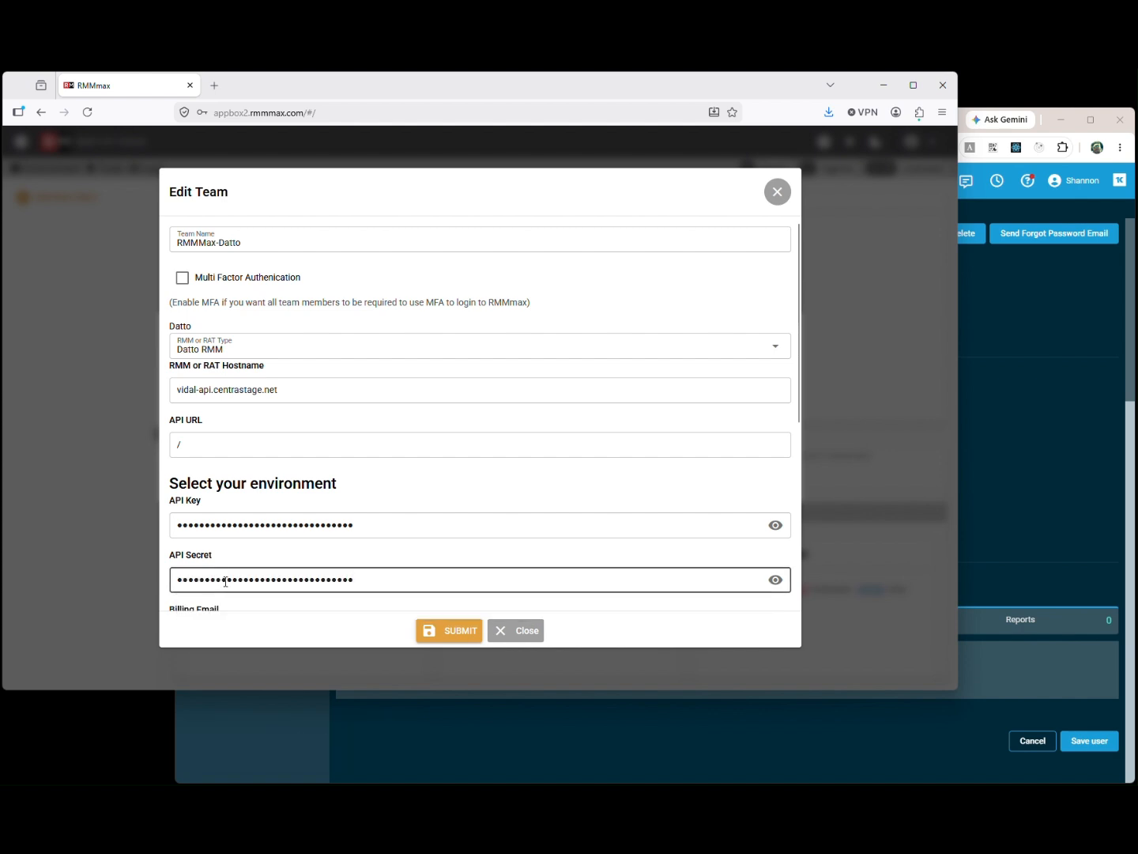
pyautogui.click(1040, 514)
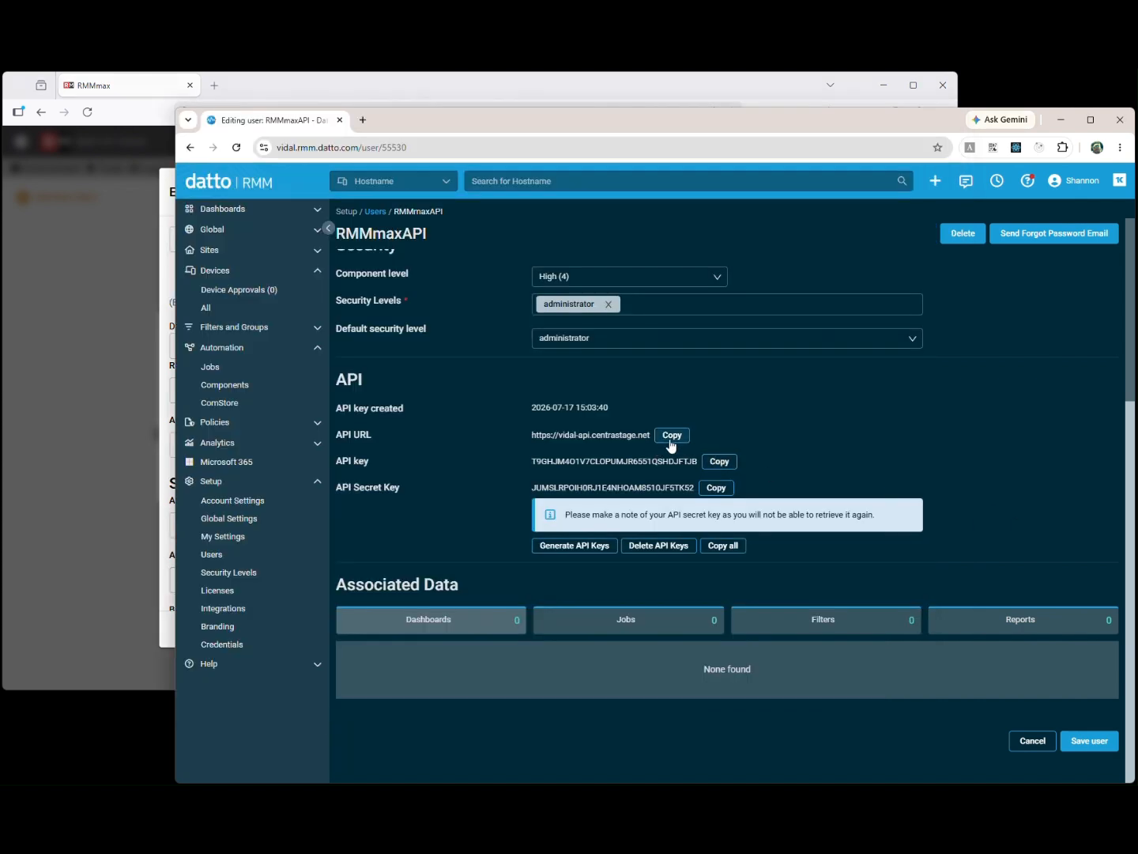
pyautogui.click(671, 444)
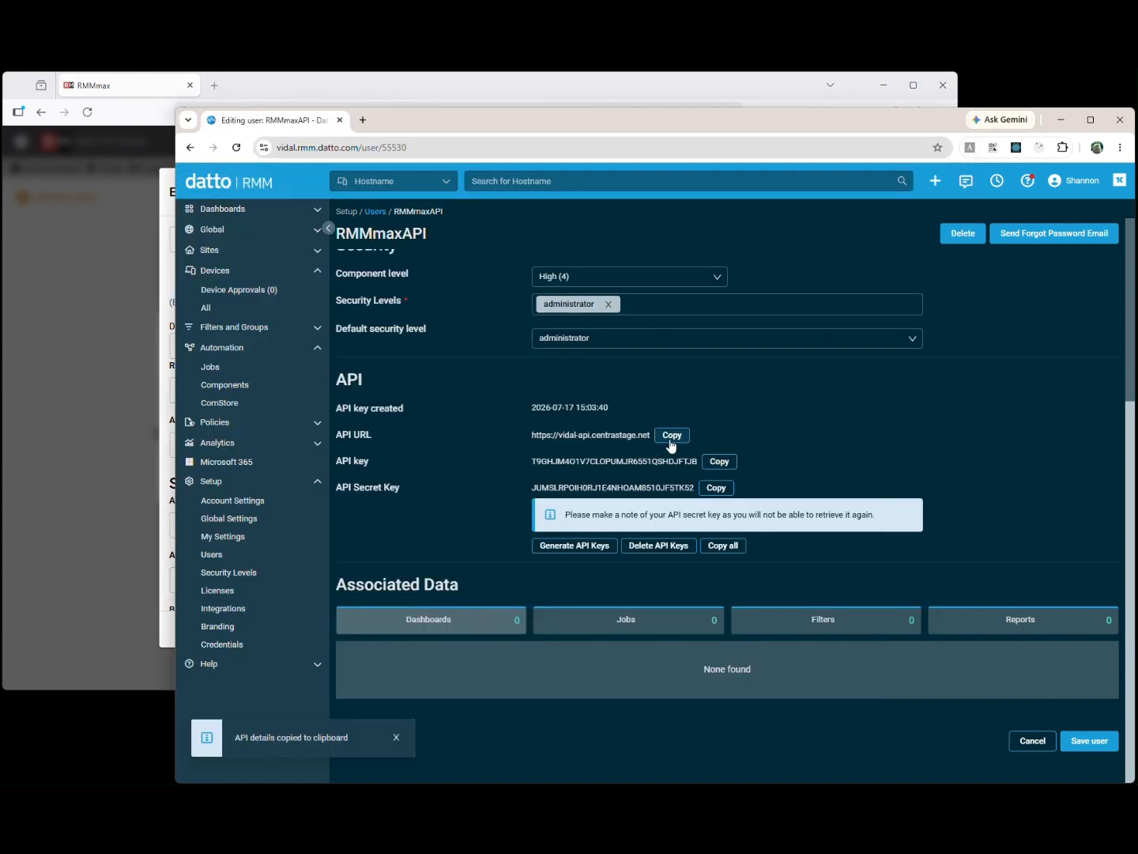
pyautogui.click(170, 642)
pyautogui.click(195, 444)
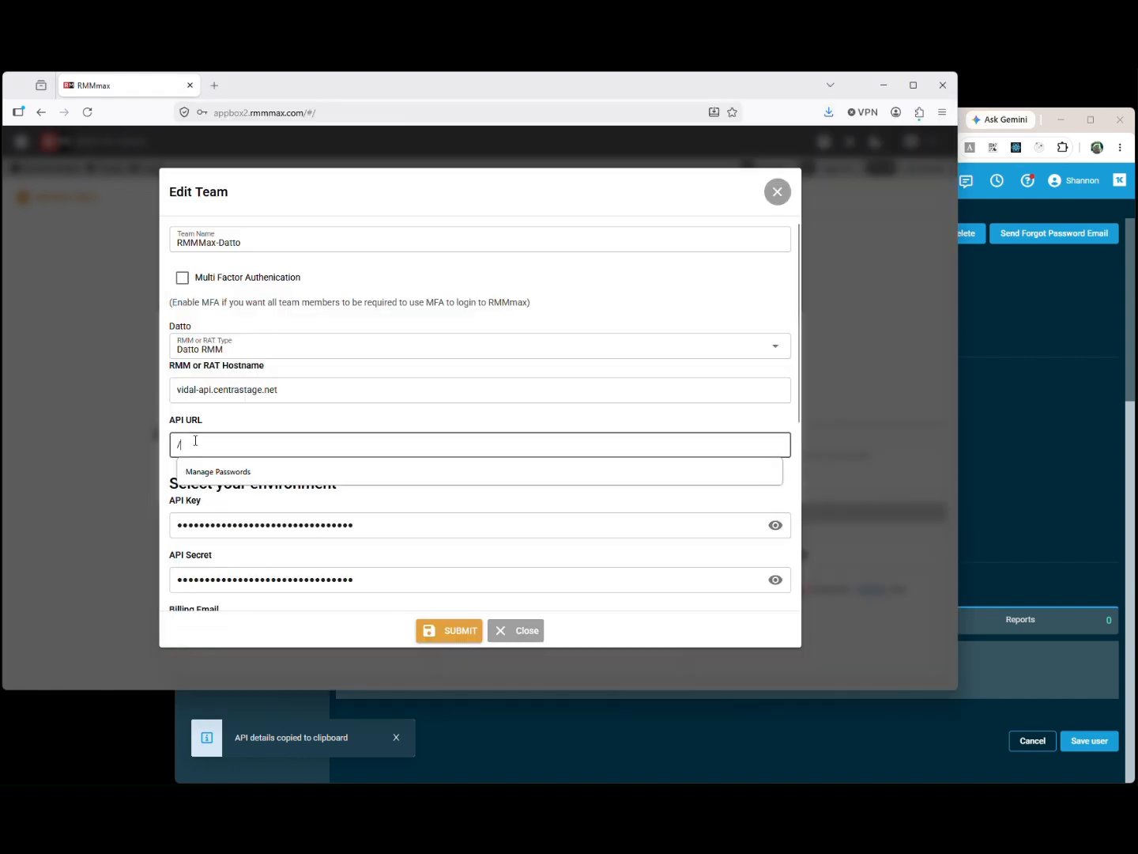
pyautogui.hotkey('ctrl', 'v')
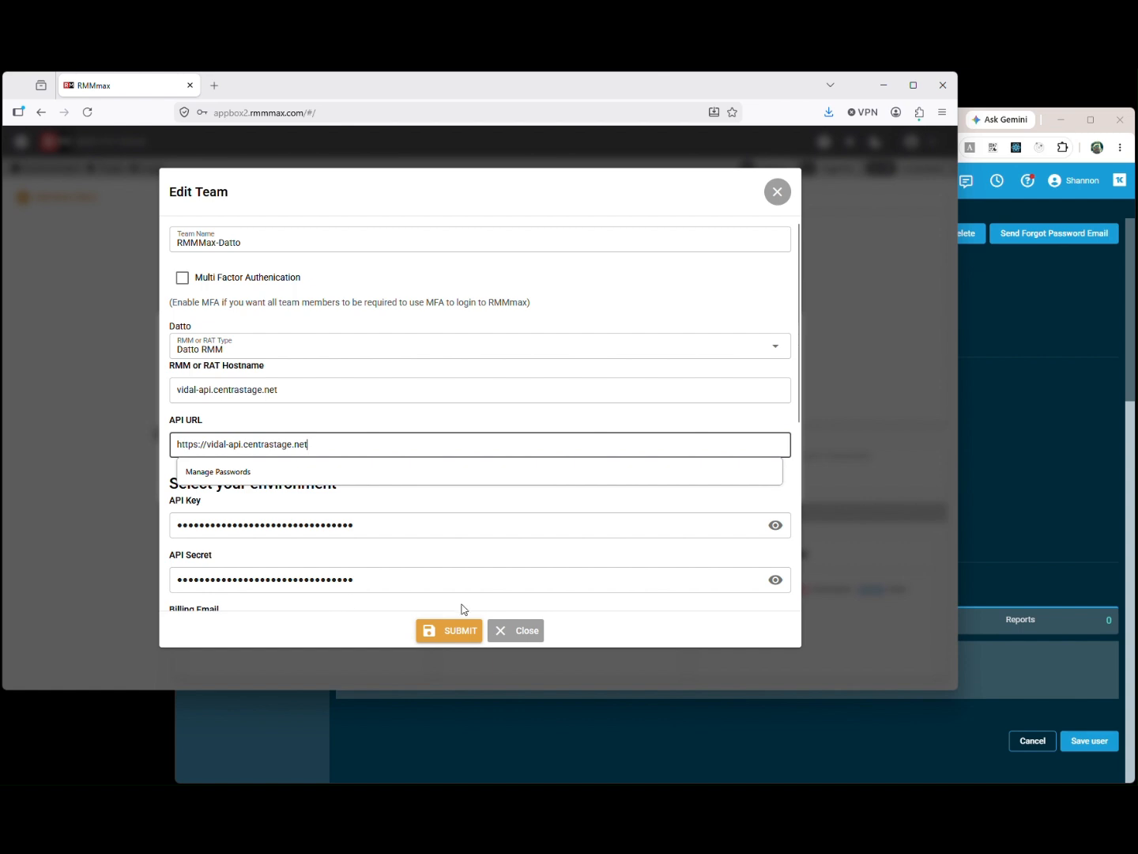
# - Set the team's country to USA and submit the team changes
pyautogui.scroll(-5, 466, 546)
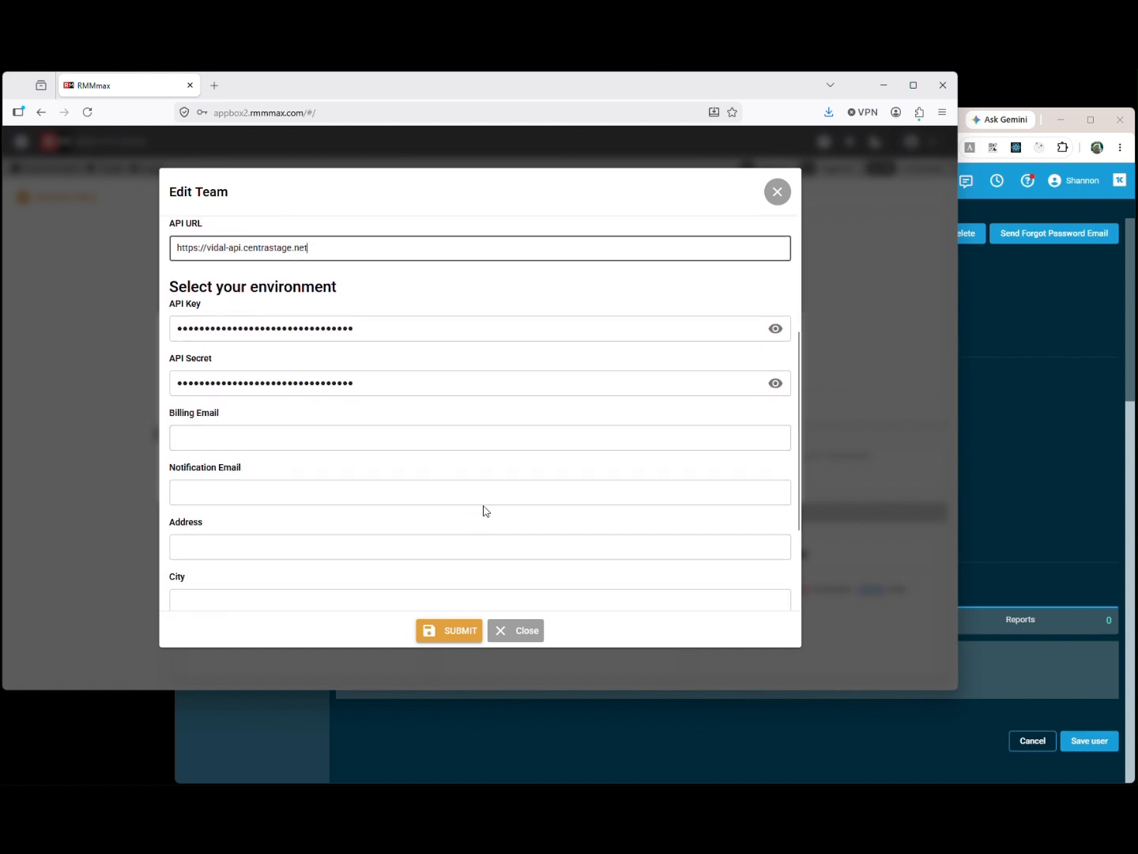
pyautogui.scroll(-3, 484, 508)
pyautogui.click(221, 578)
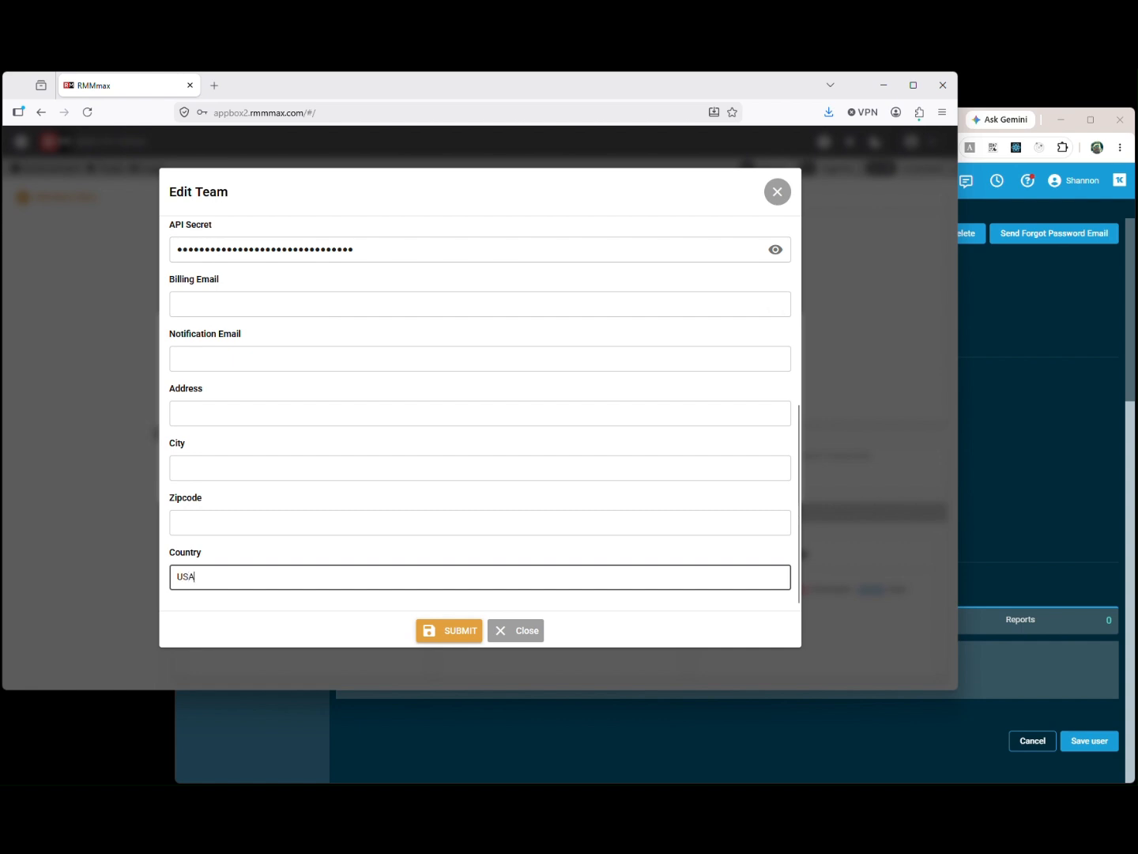
pyautogui.click(455, 632)
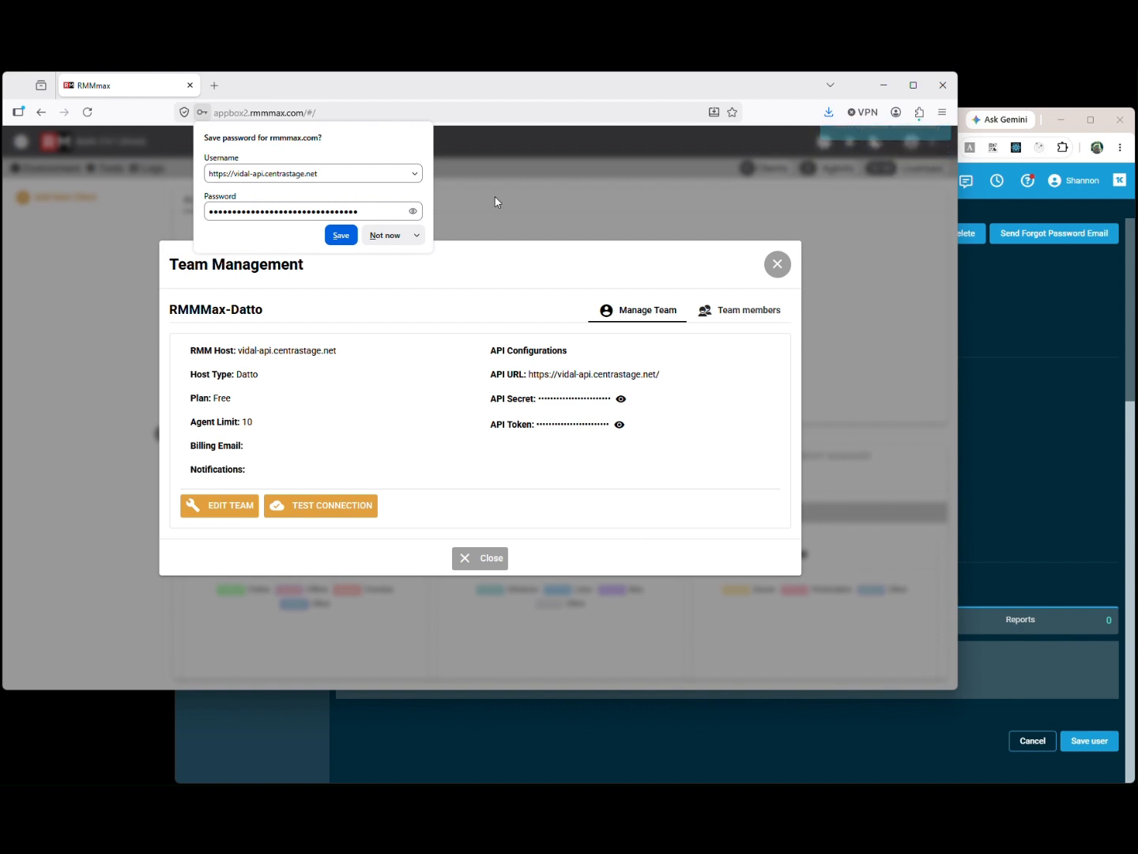
# - Decline saving the password in the browser, test the team's API connection and close Team Management
pyautogui.click(385, 234)
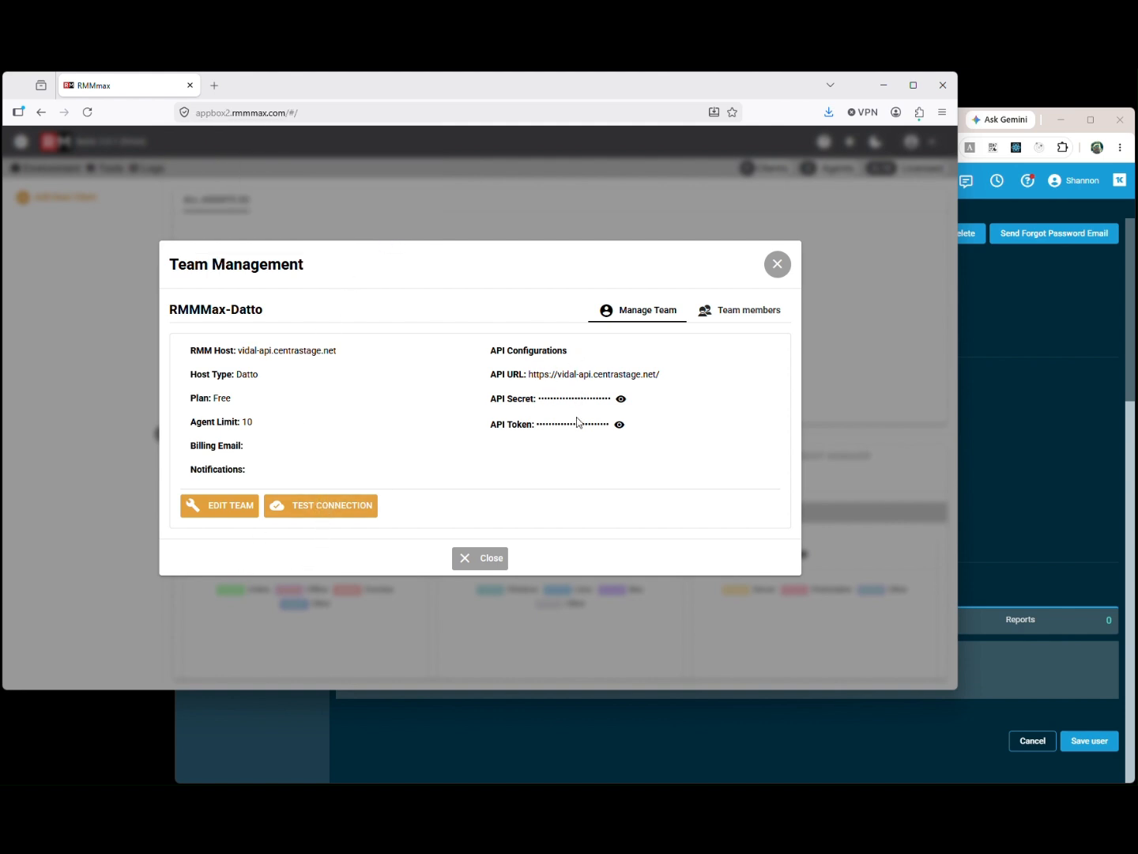
pyautogui.click(311, 508)
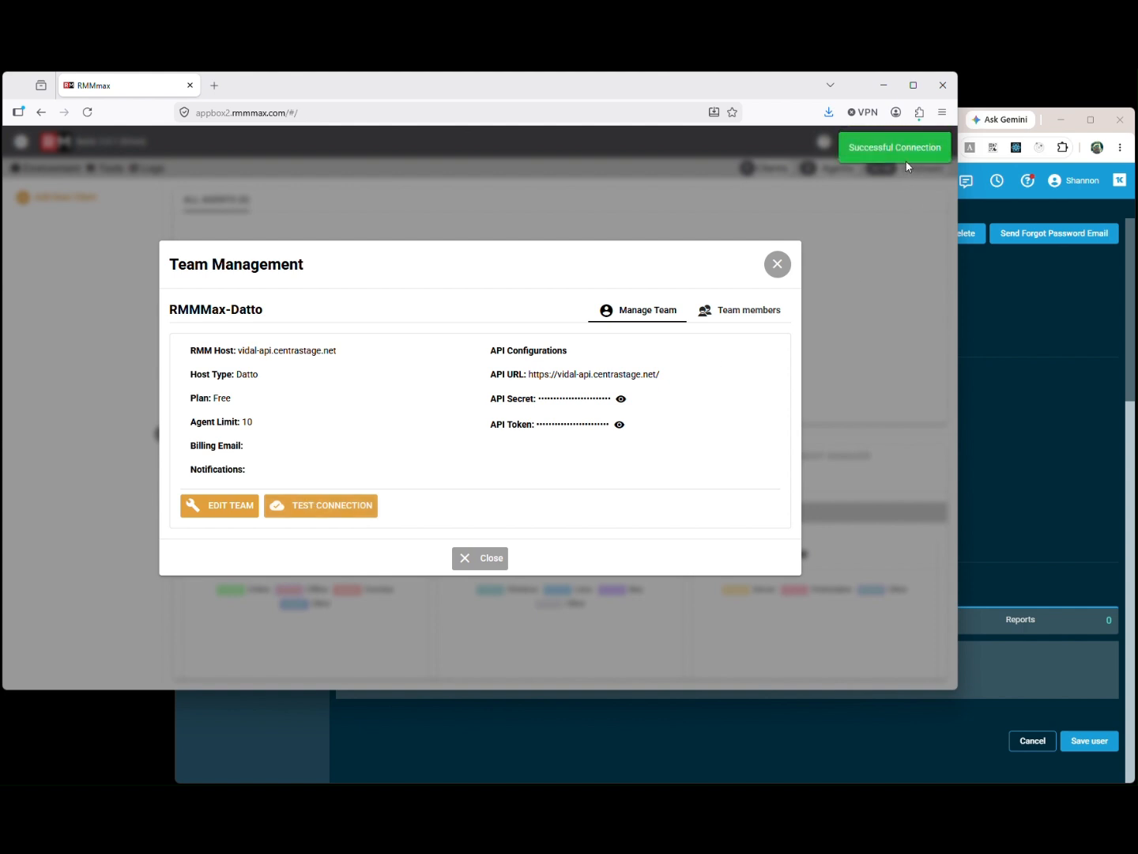
pyautogui.click(487, 559)
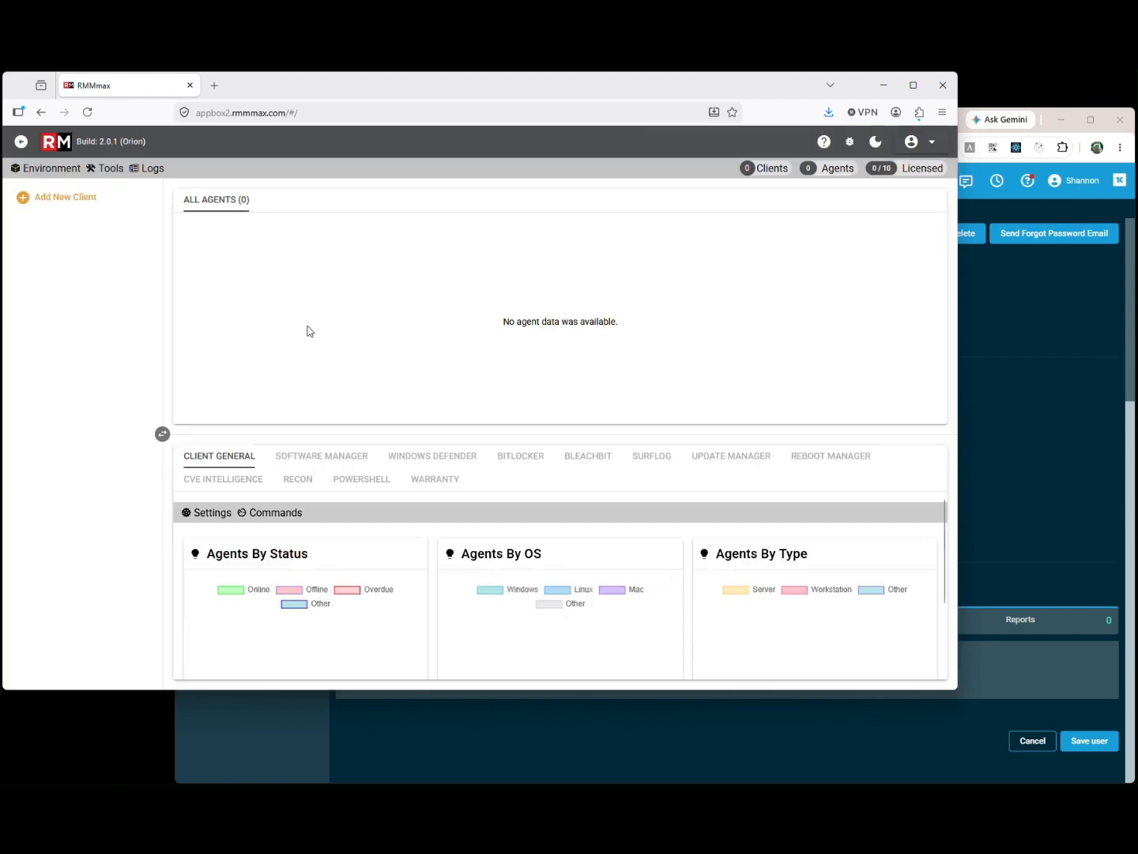
# - Sync clients and computers with the RMM and show the agents of the RMMmax client
pyautogui.click(56, 171)
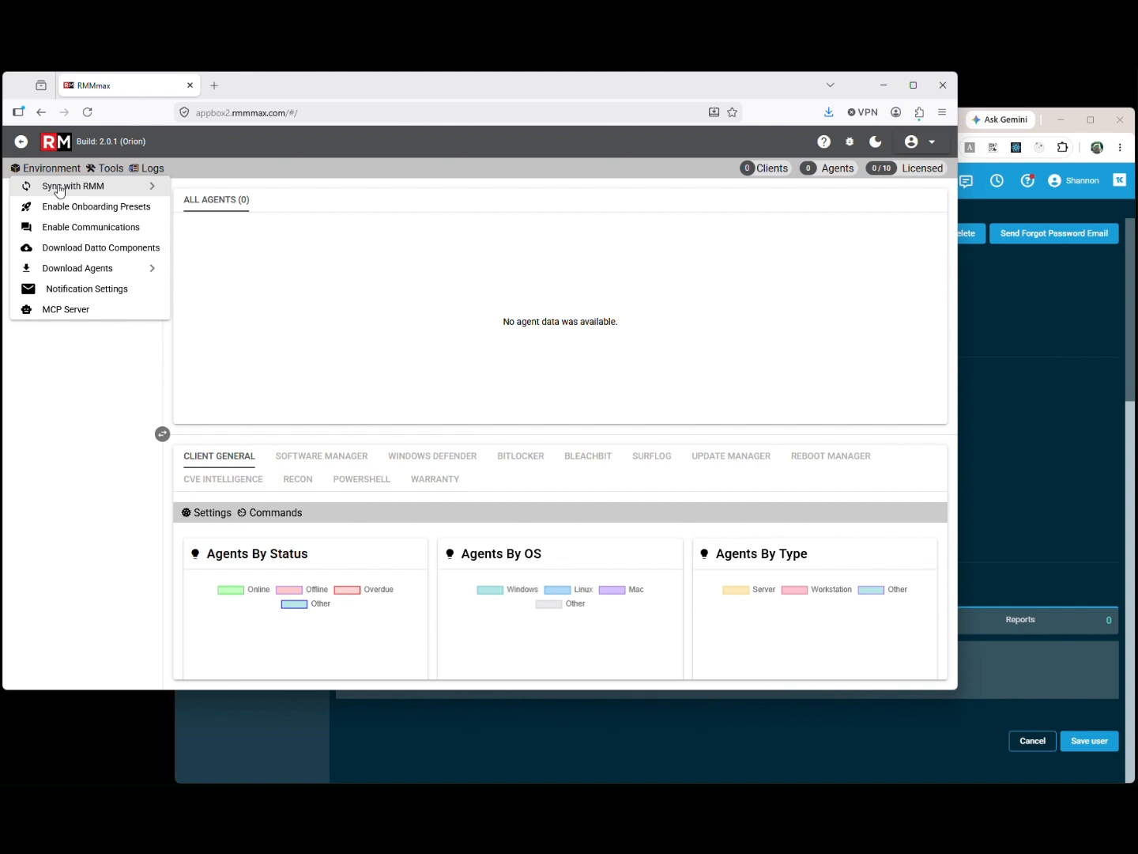
pyautogui.moveTo(59, 189)
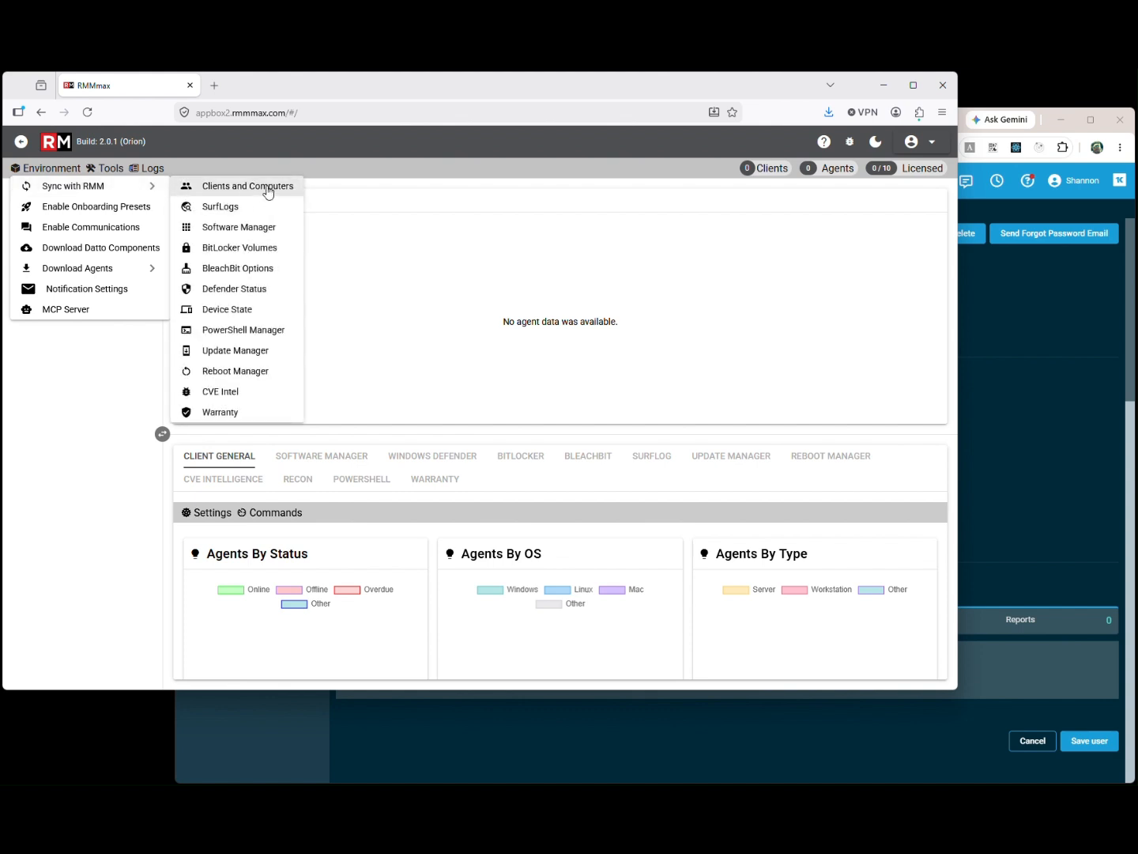
pyautogui.click(268, 188)
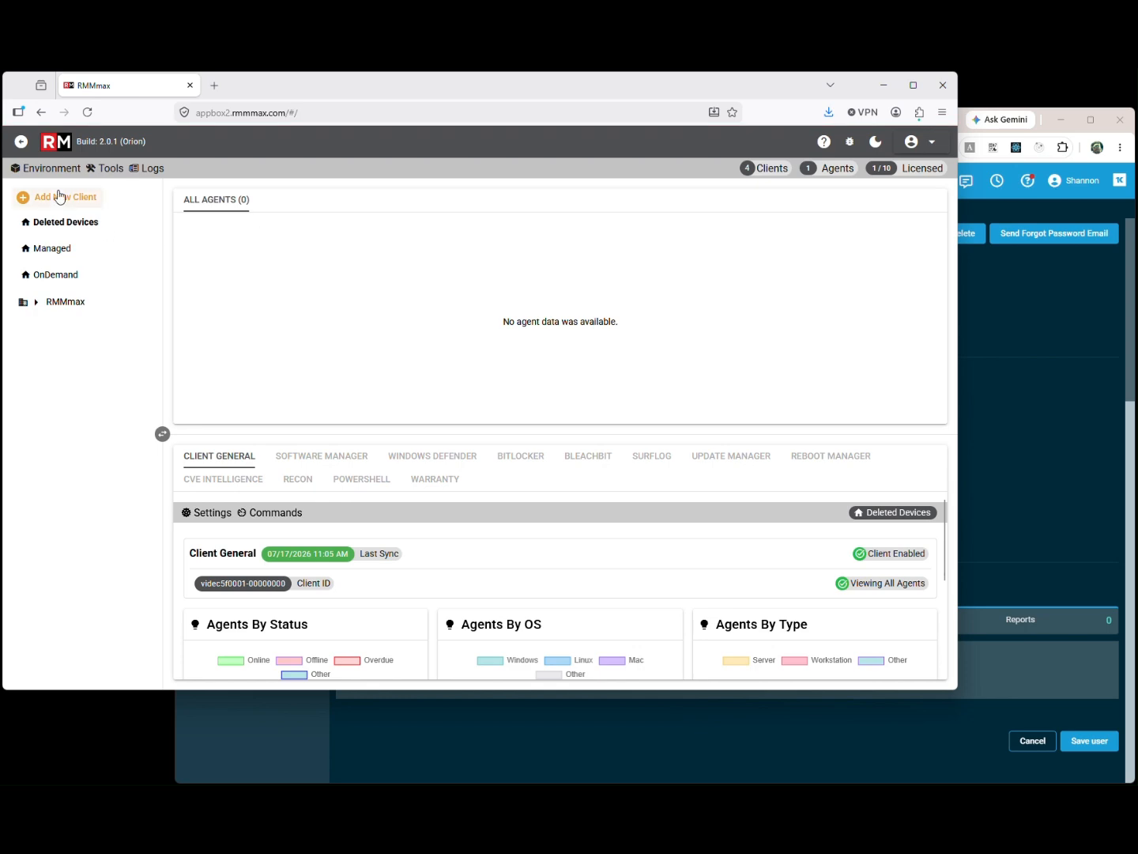
pyautogui.click(61, 304)
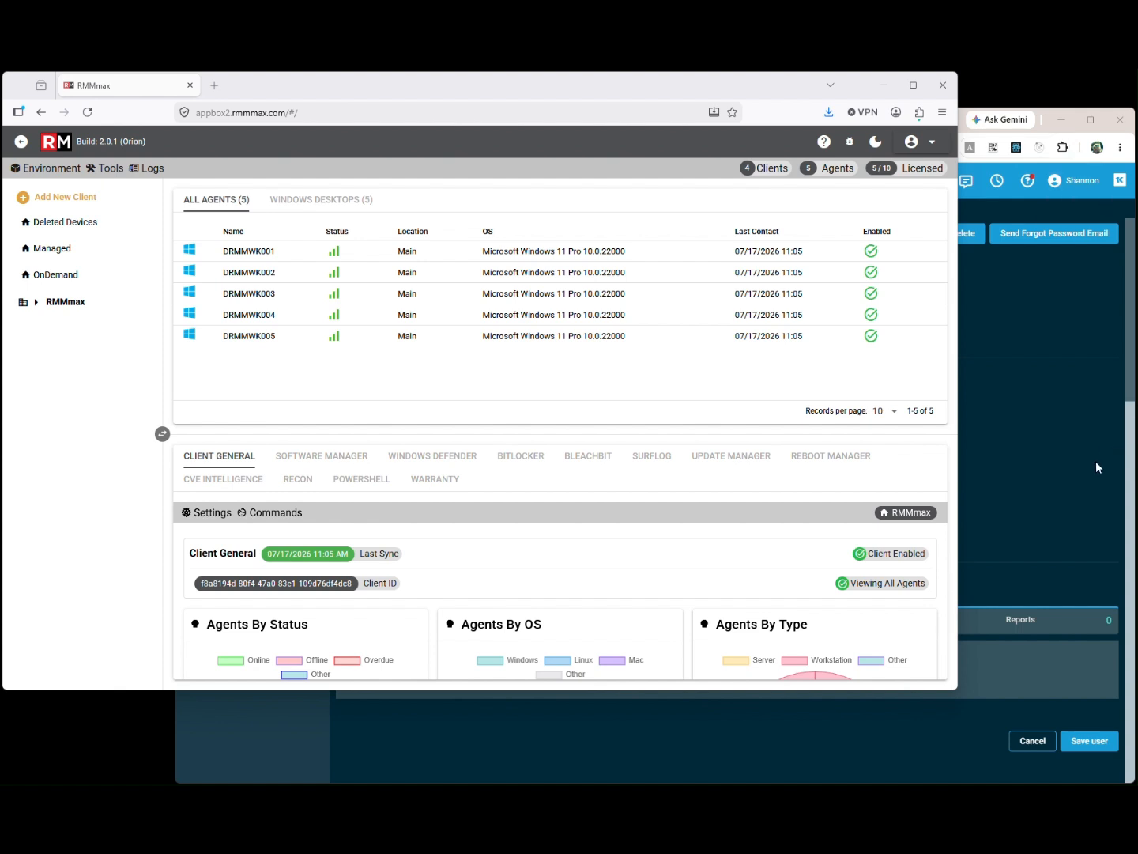
# - Switch to Datto RMM and list the active jobs of all users by removing the last-edited-by filter
pyautogui.click(1130, 457)
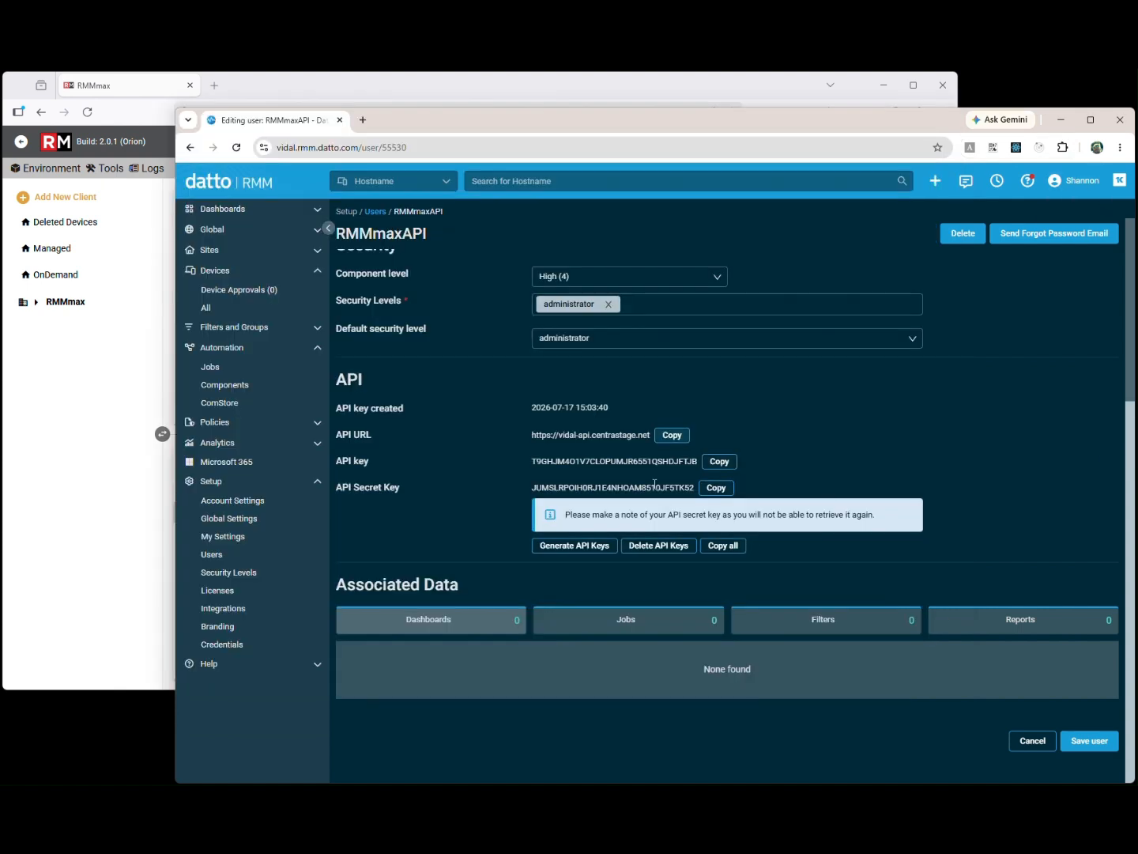
pyautogui.click(210, 370)
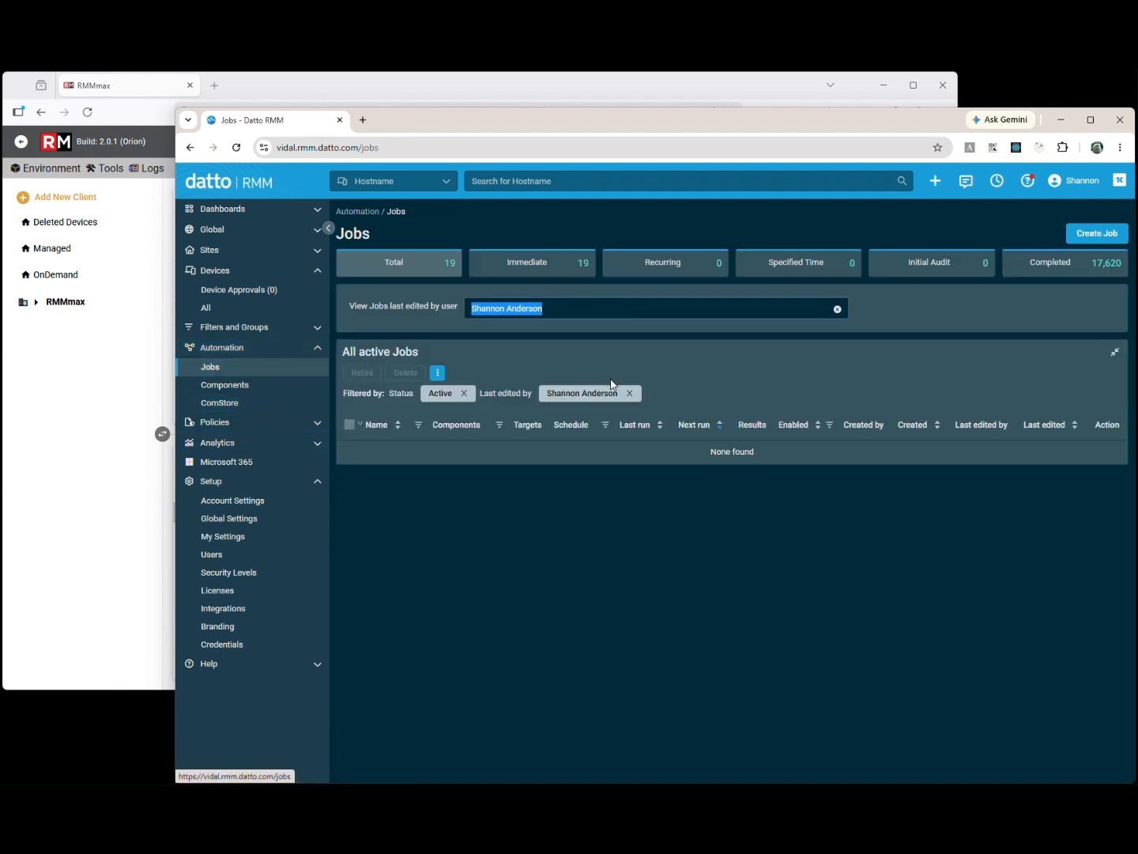
pyautogui.click(630, 393)
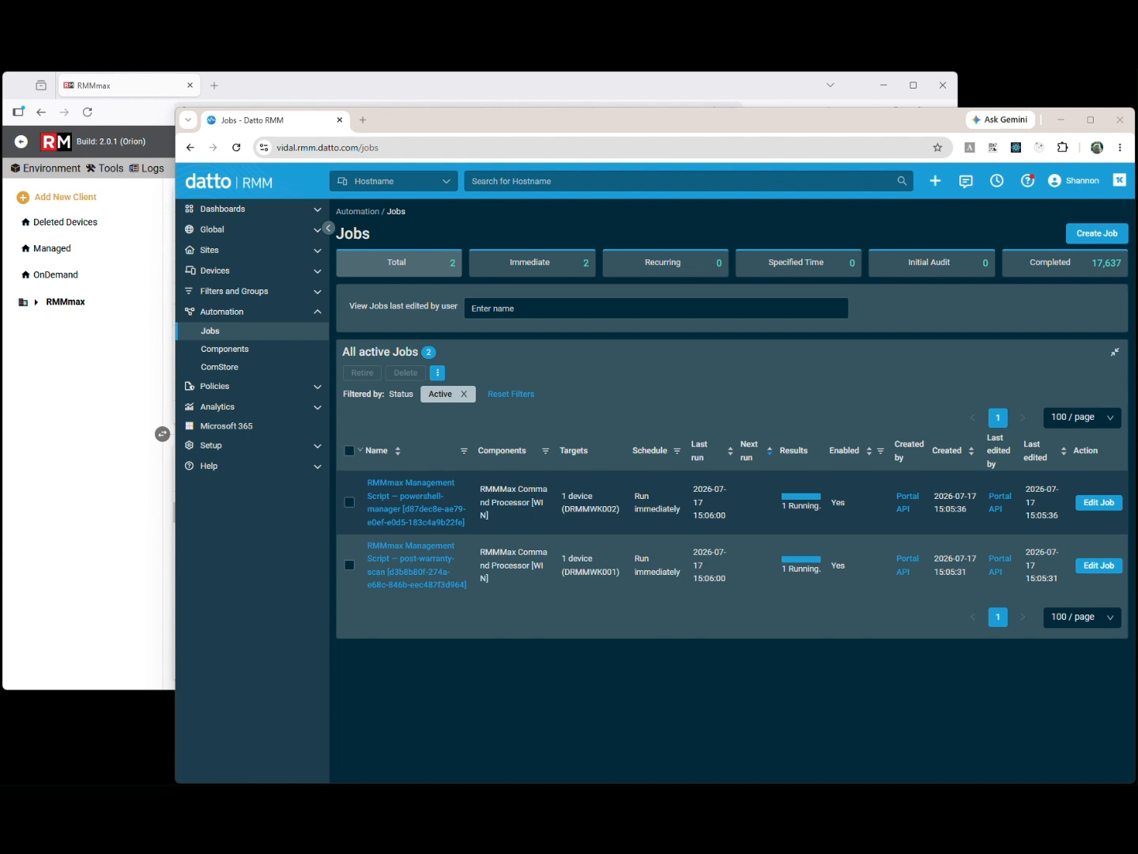
# - Review the StdOut of the powershell-manager job on DRMMWK002 and list all users' active jobs again
pyautogui.click(406, 506)
pyautogui.click(1065, 713)
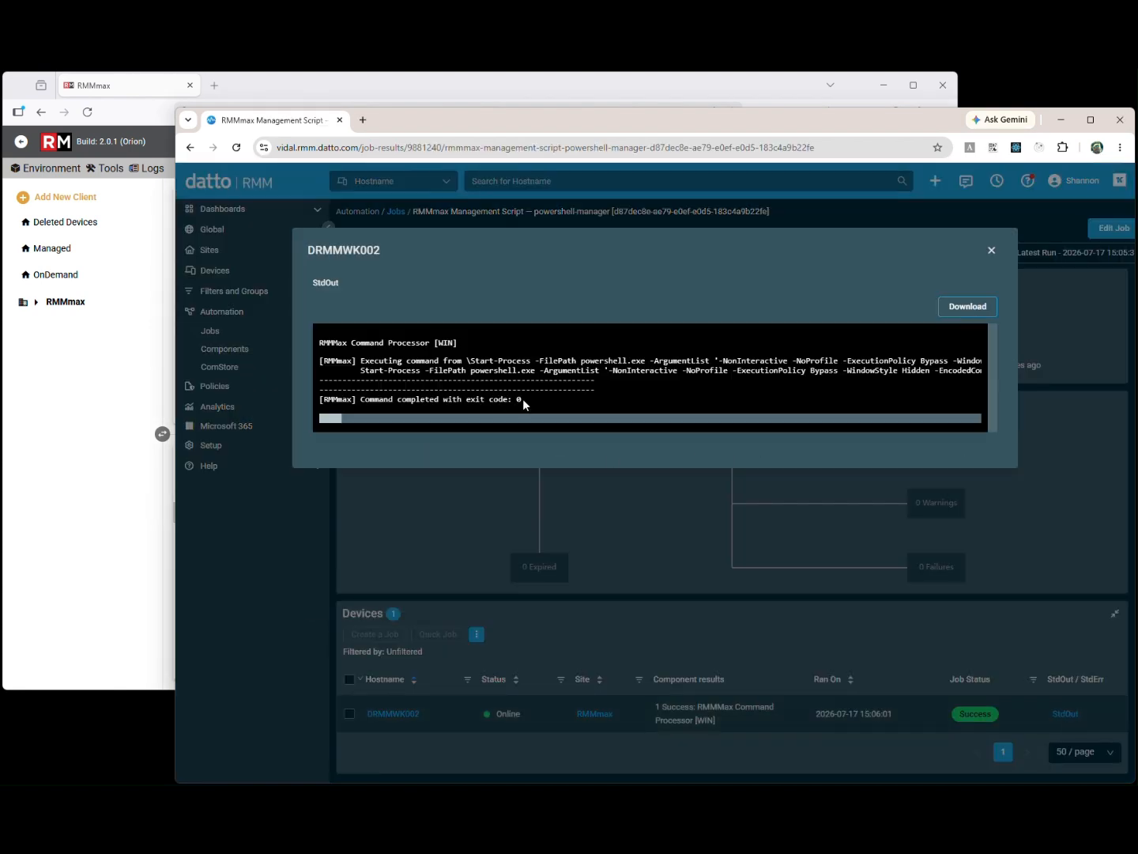
pyautogui.doubleClick(519, 399)
pyautogui.click(991, 251)
pyautogui.click(211, 330)
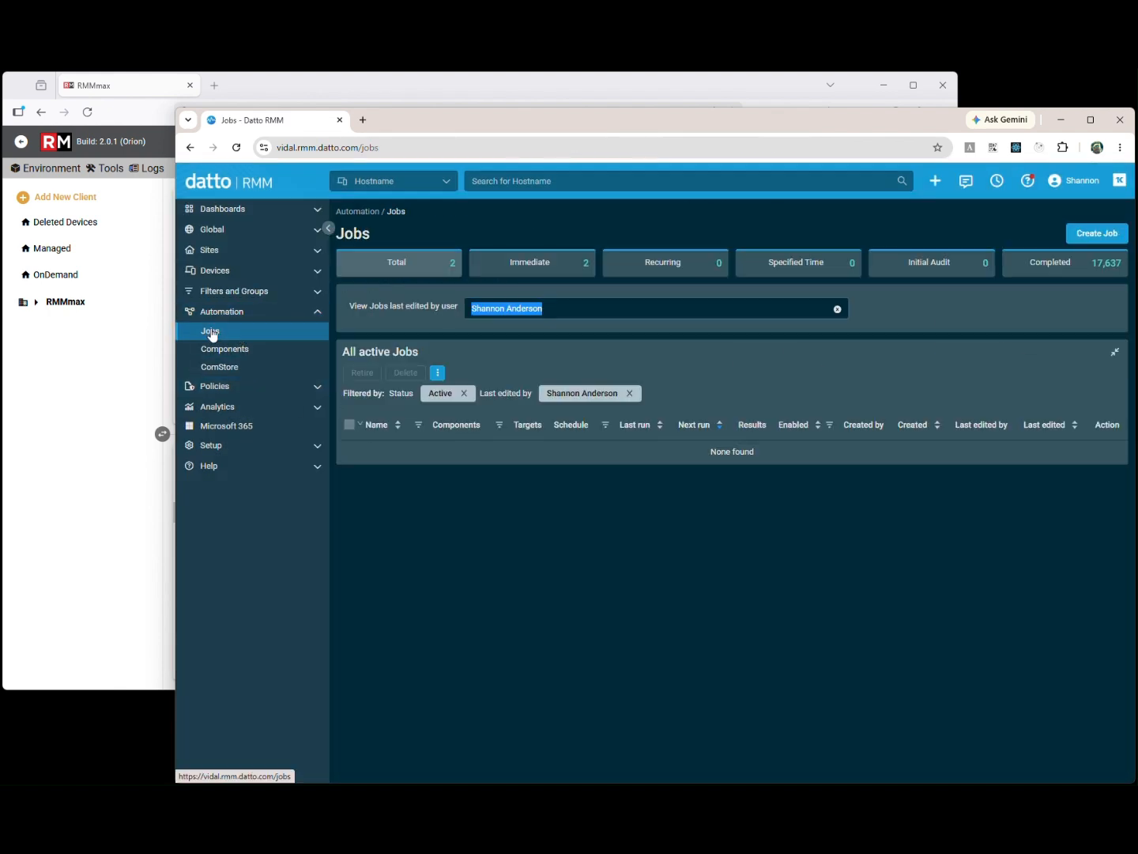
pyautogui.click(631, 393)
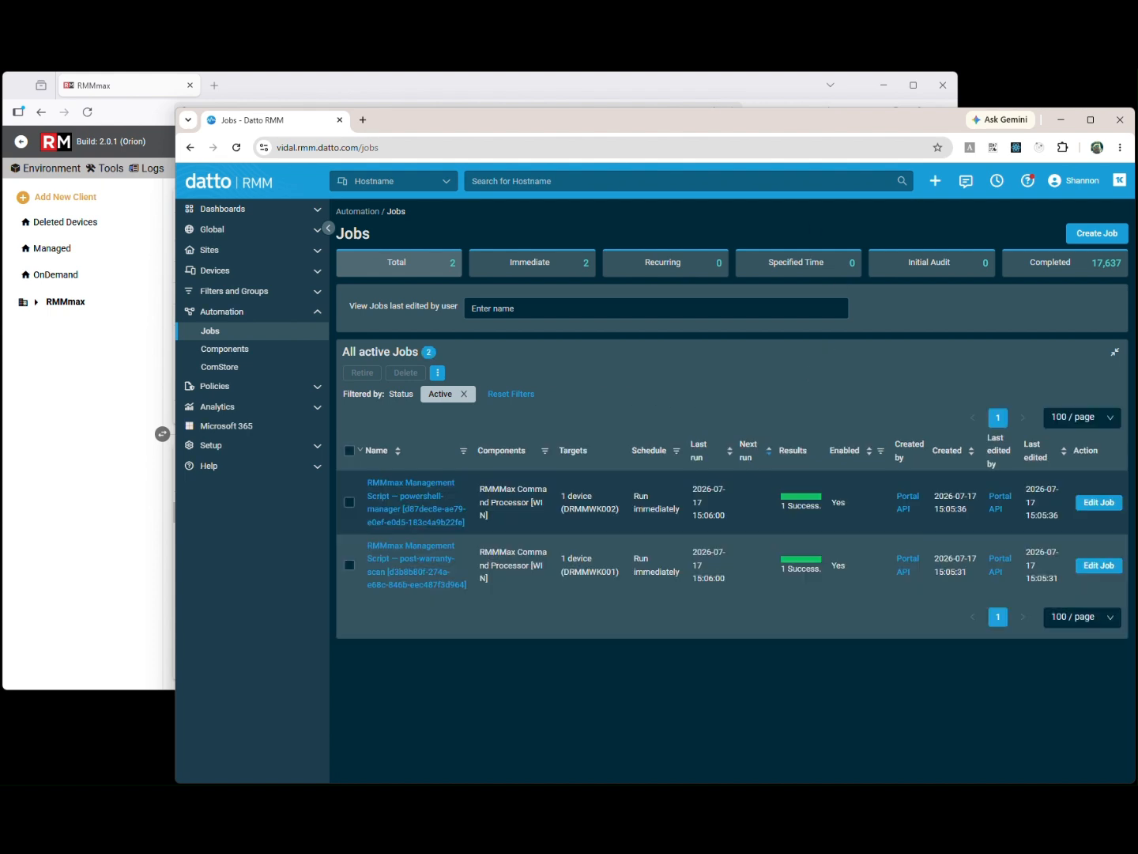
# - Switch to RMMmax and review the RMMmax client's agents in Update Manager and Reboot Manager
pyautogui.click(106, 465)
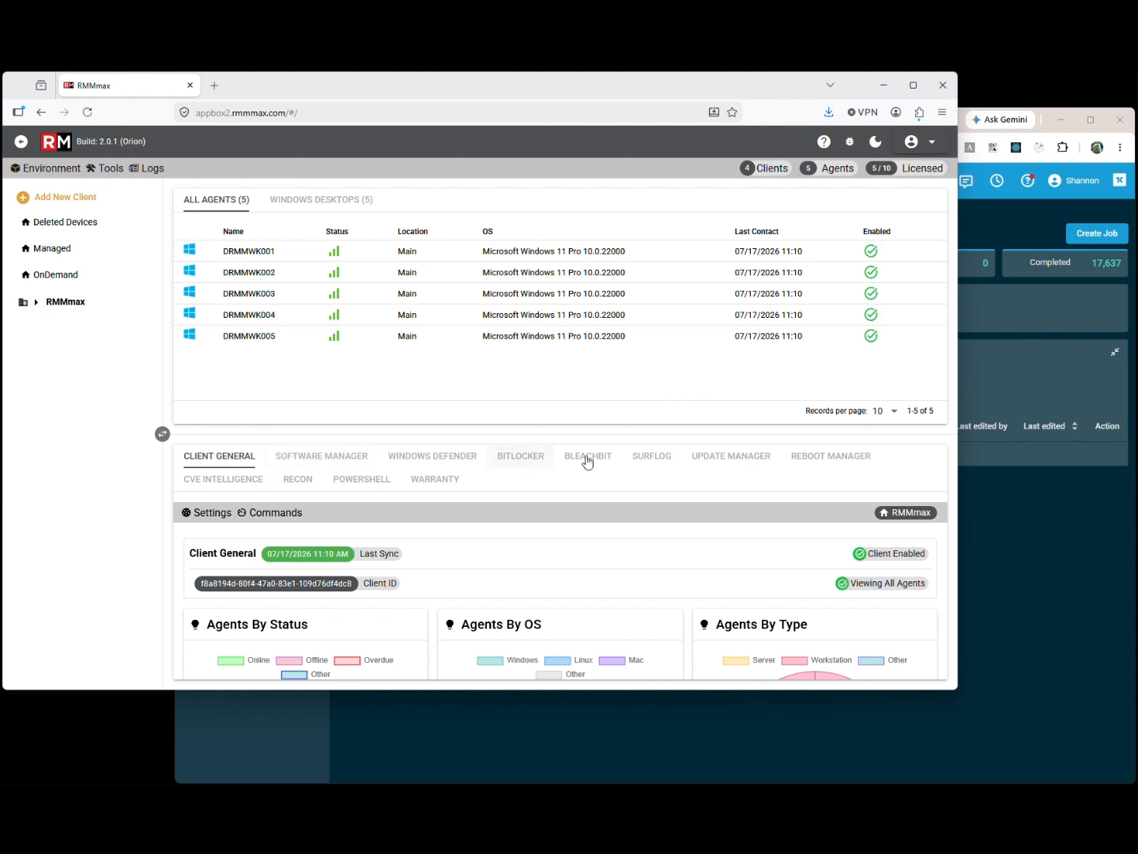
pyautogui.click(746, 460)
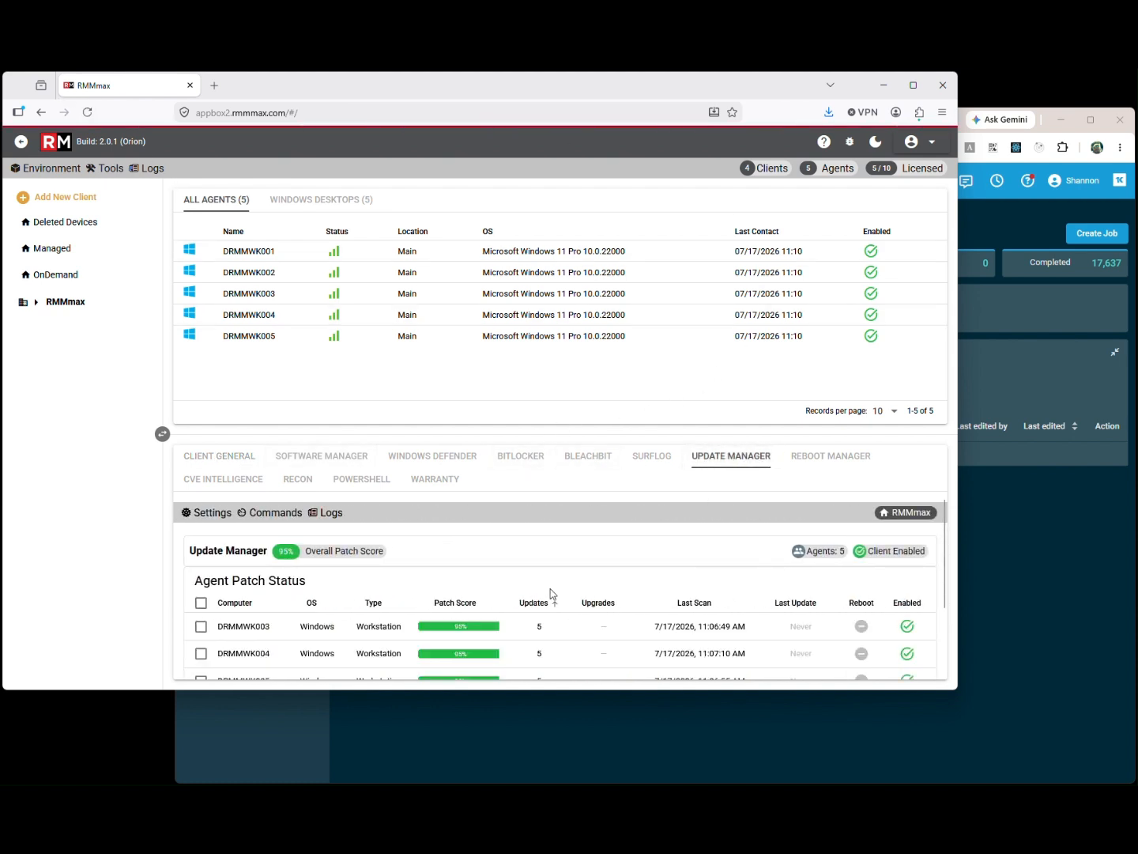
pyautogui.scroll(-2, 553, 593)
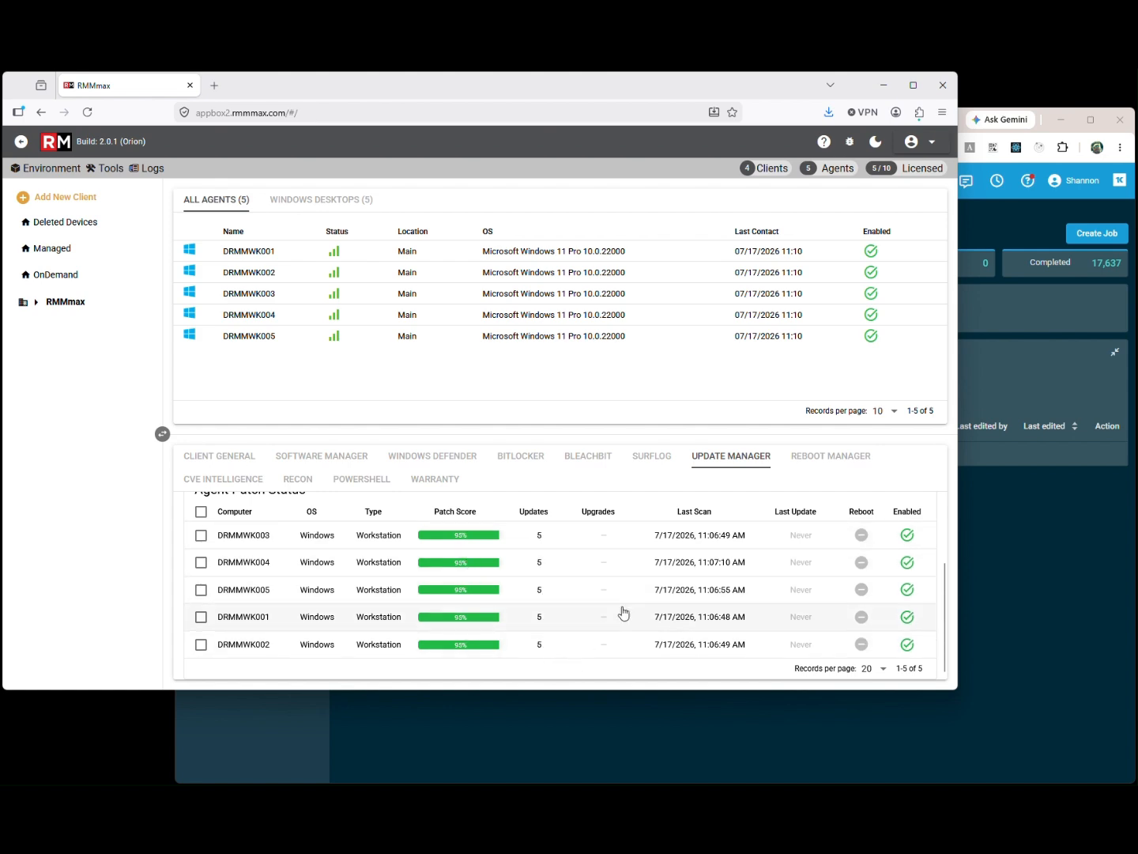
pyautogui.scroll(2, 623, 613)
pyautogui.click(830, 456)
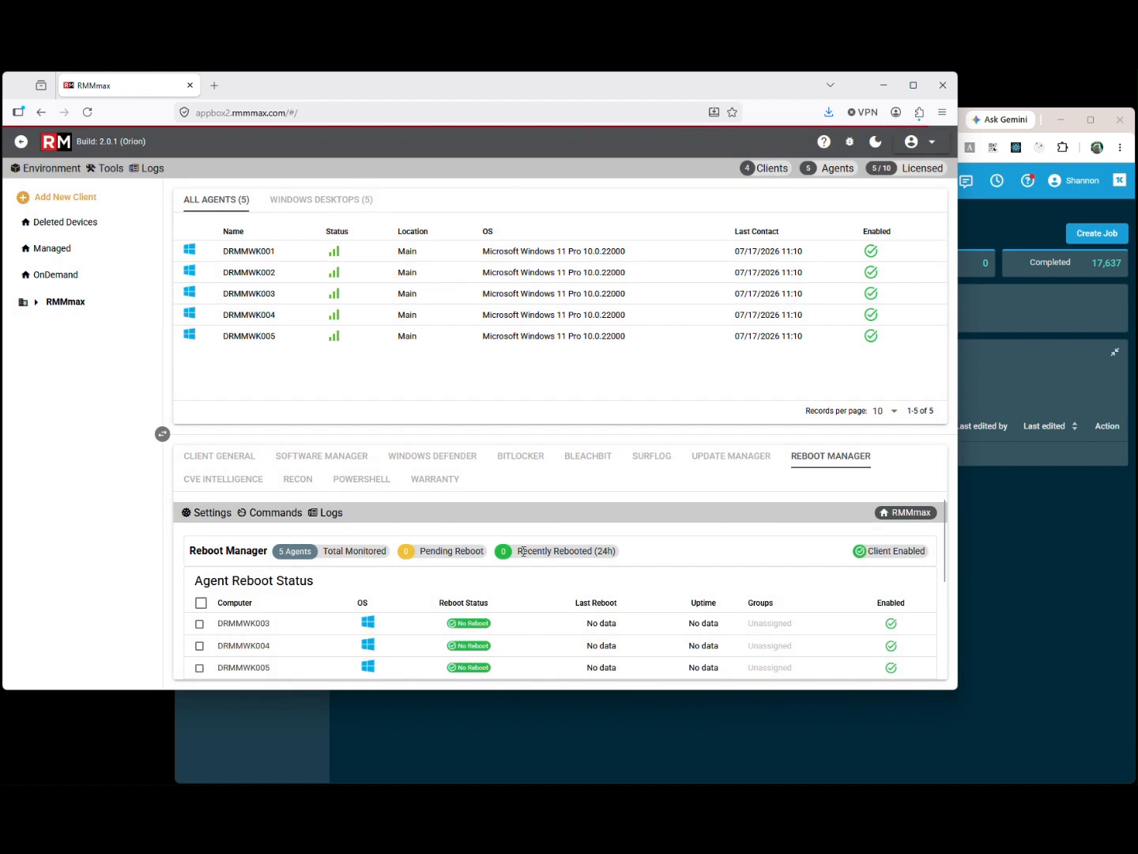
# - Check the agents' reboot status in Reboot Manager and sync the BitLocker volumes with the RMM
pyautogui.scroll(-3, 524, 551)
pyautogui.scroll(2, 525, 558)
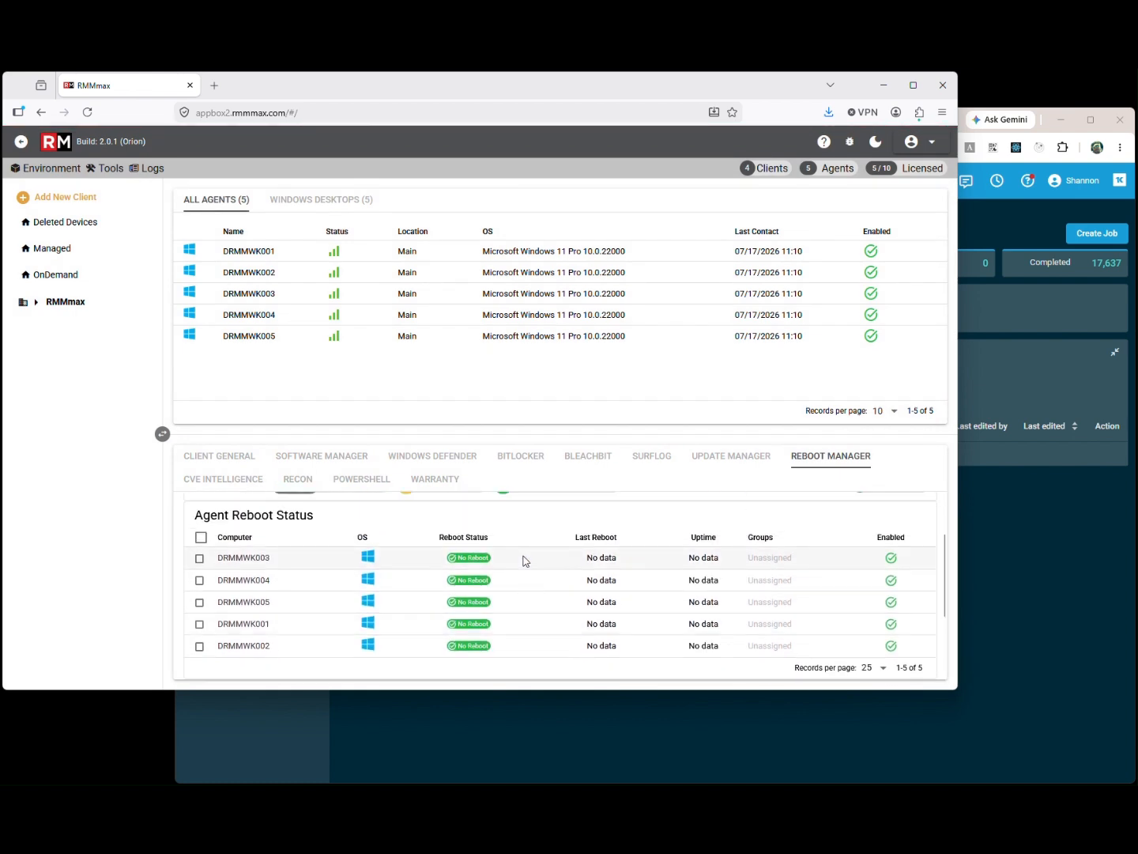
pyautogui.scroll(1, 573, 561)
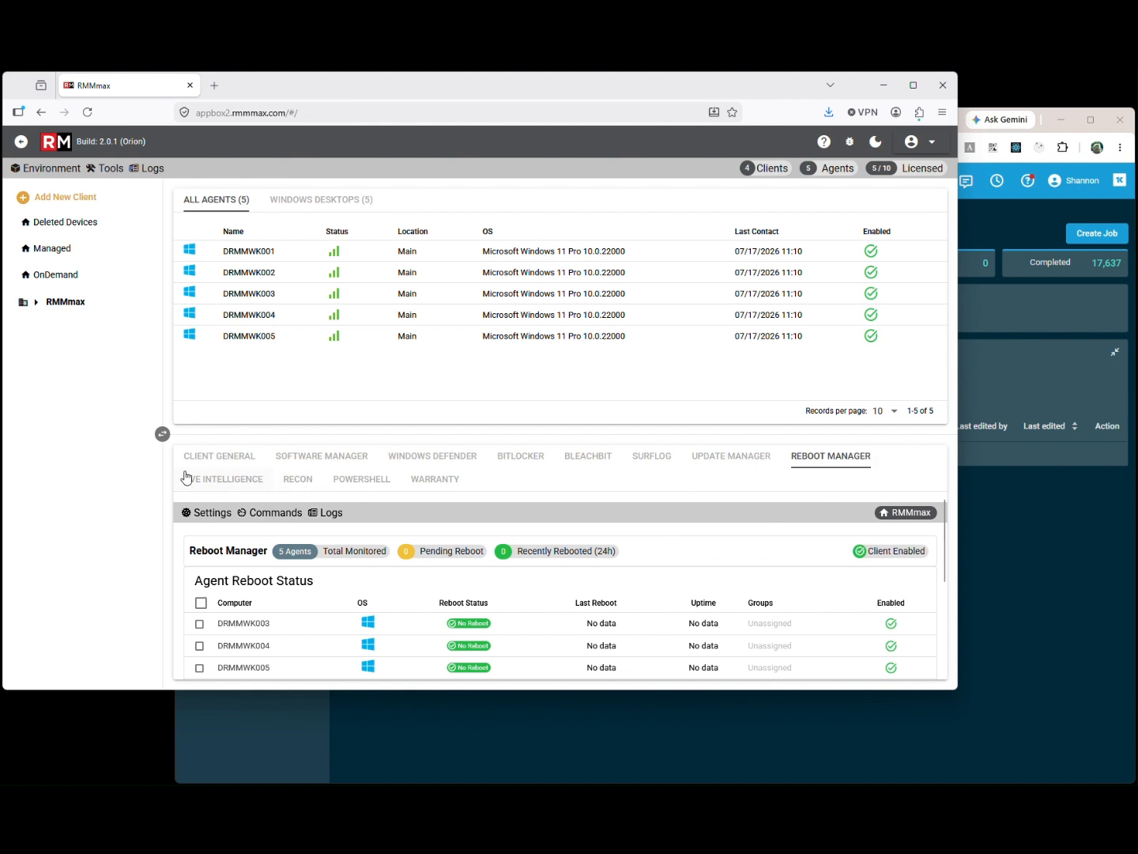
pyautogui.click(49, 169)
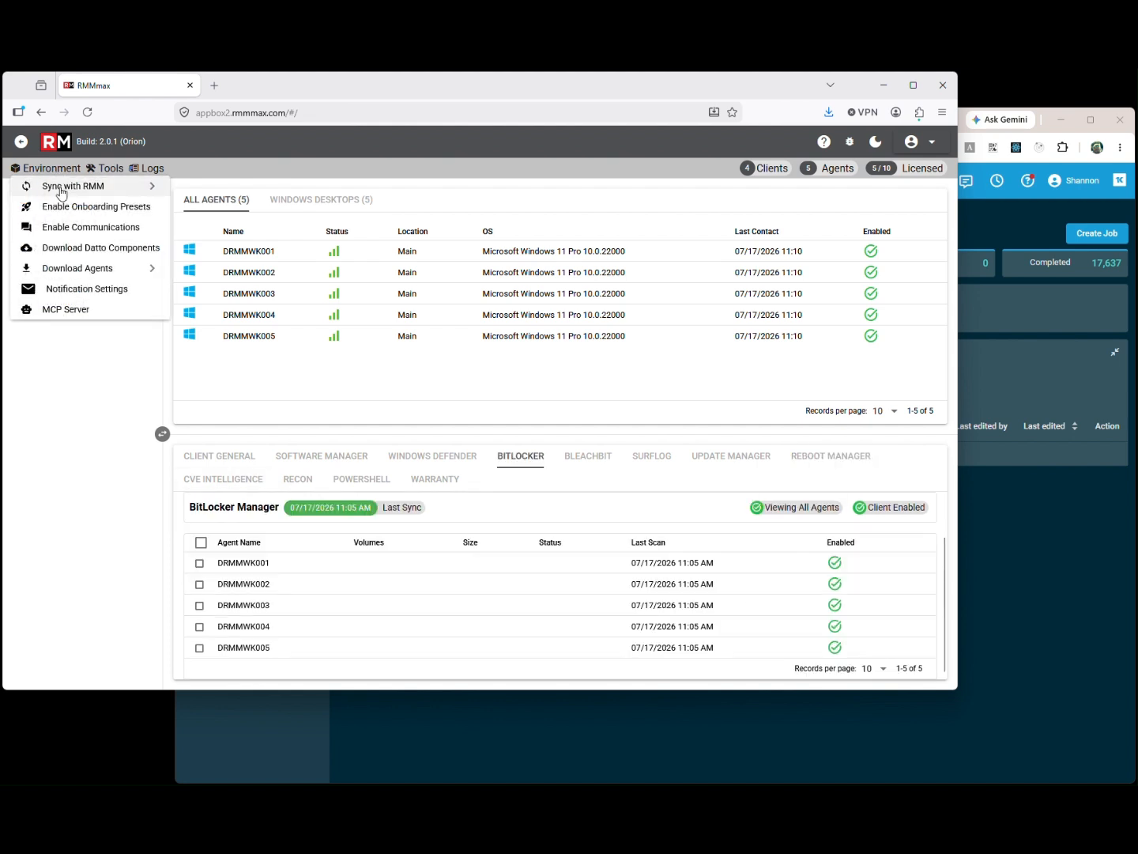
pyautogui.moveTo(62, 190)
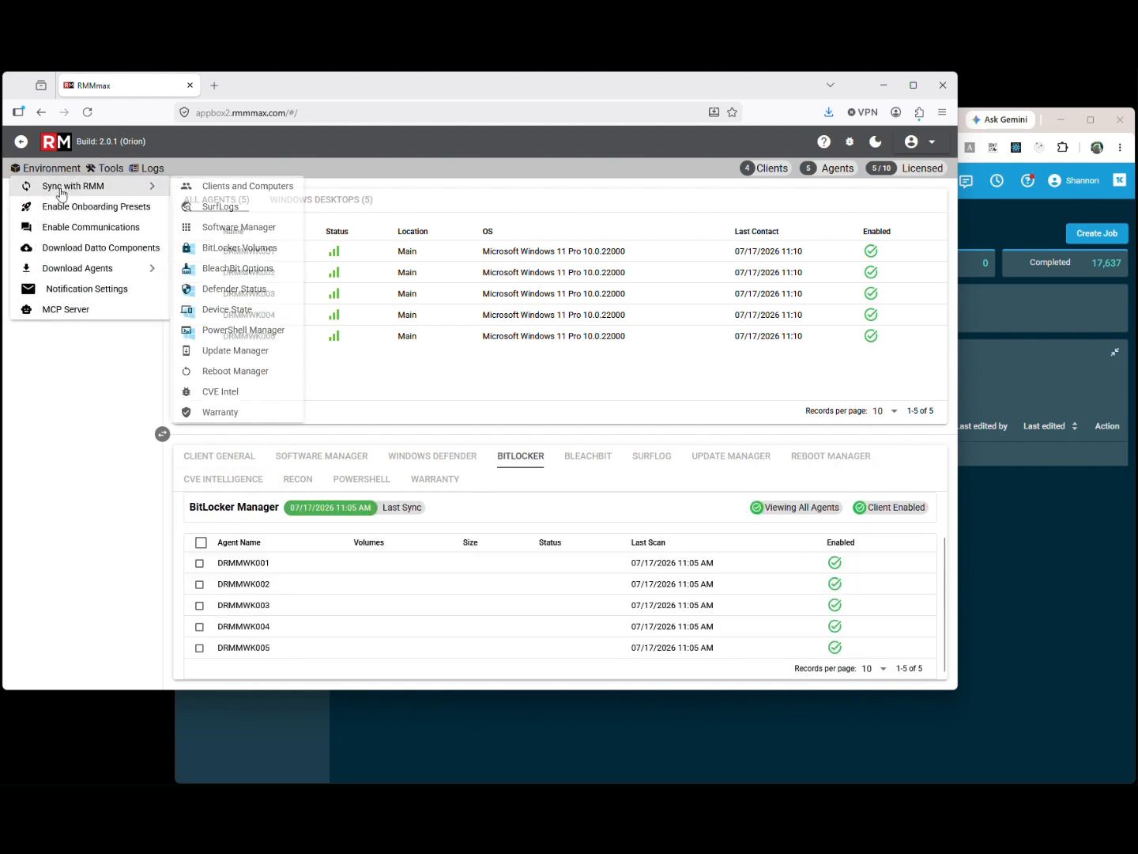
pyautogui.click(233, 248)
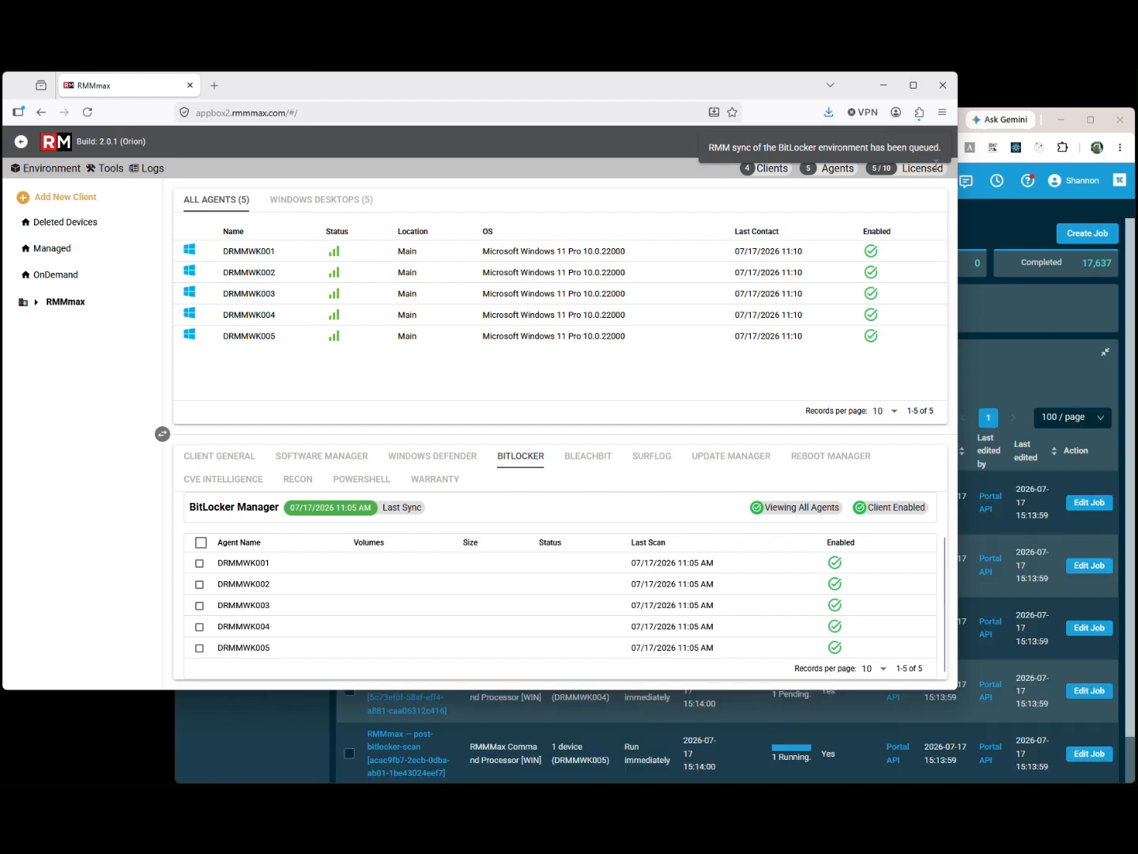
# - Switch to Datto RMM to check the active post-bitlocker-scan jobs, and return to RMMmax with the page reloaded
pyautogui.click(1103, 437)
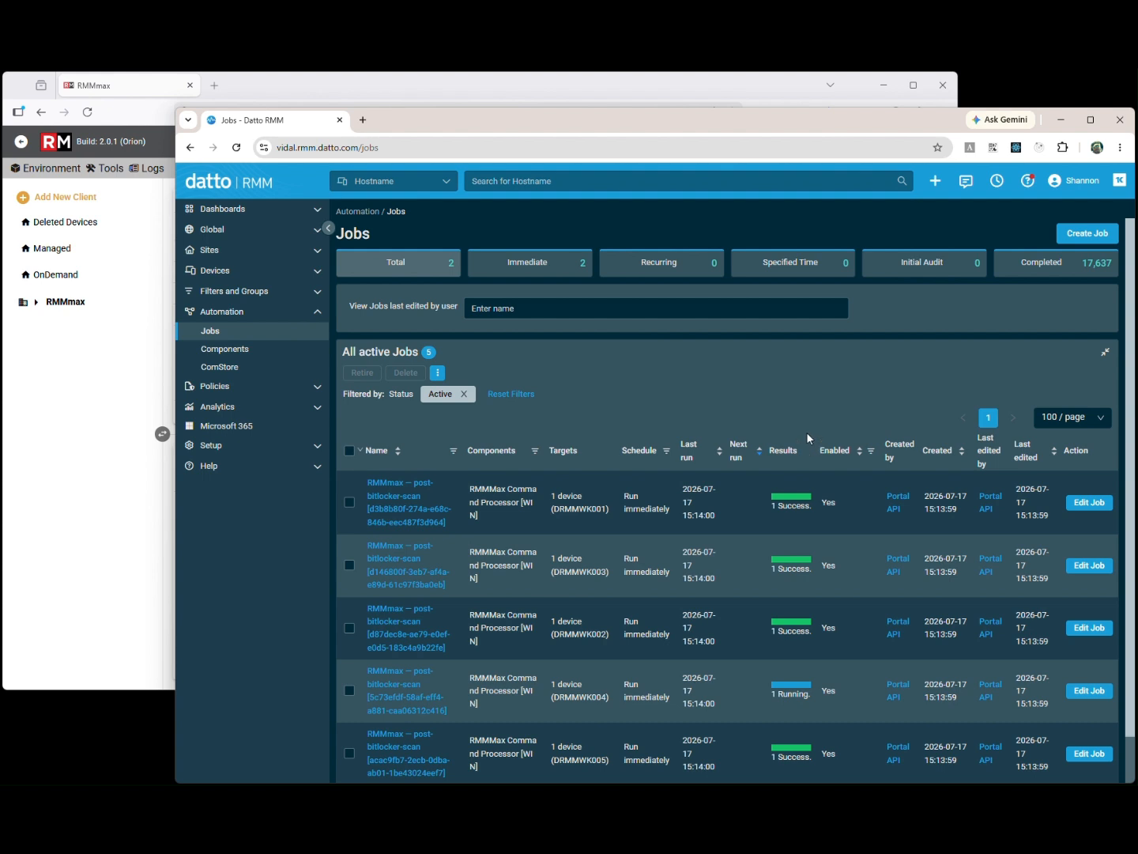
pyautogui.scroll(-1, 797, 705)
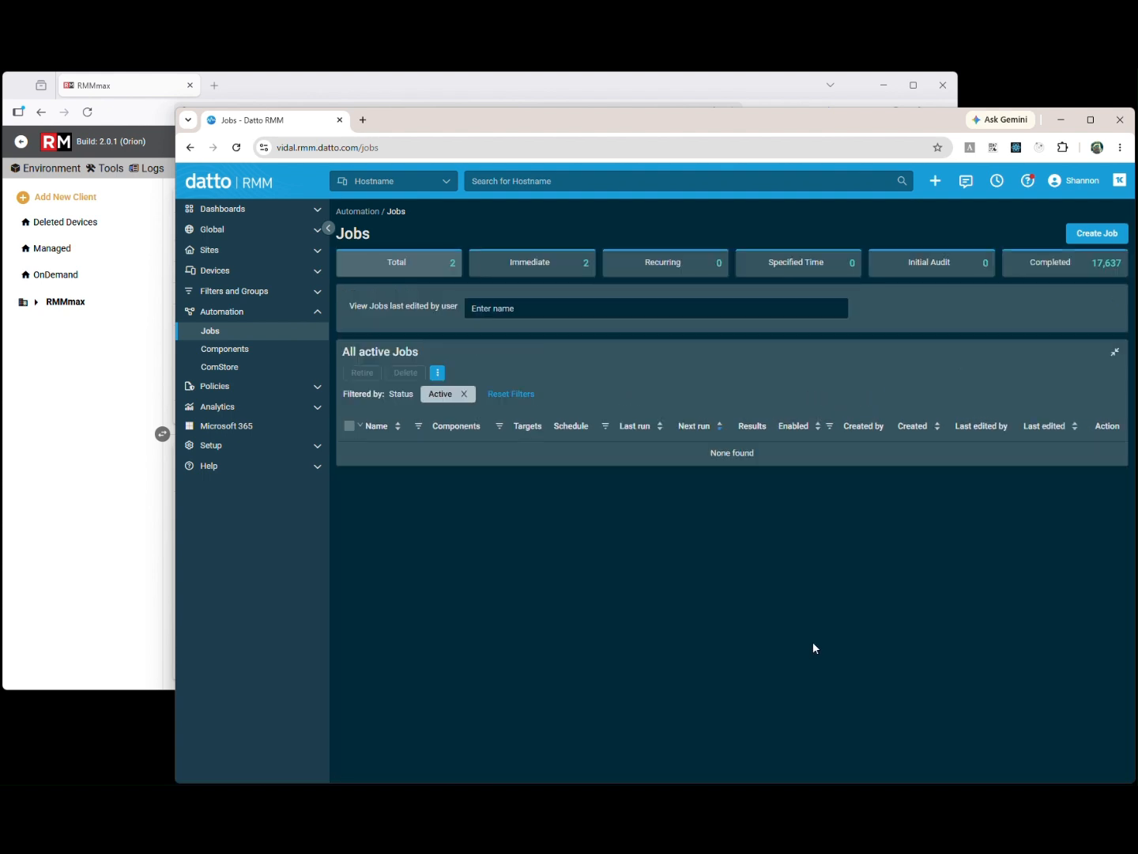
pyautogui.click(90, 462)
pyautogui.click(87, 112)
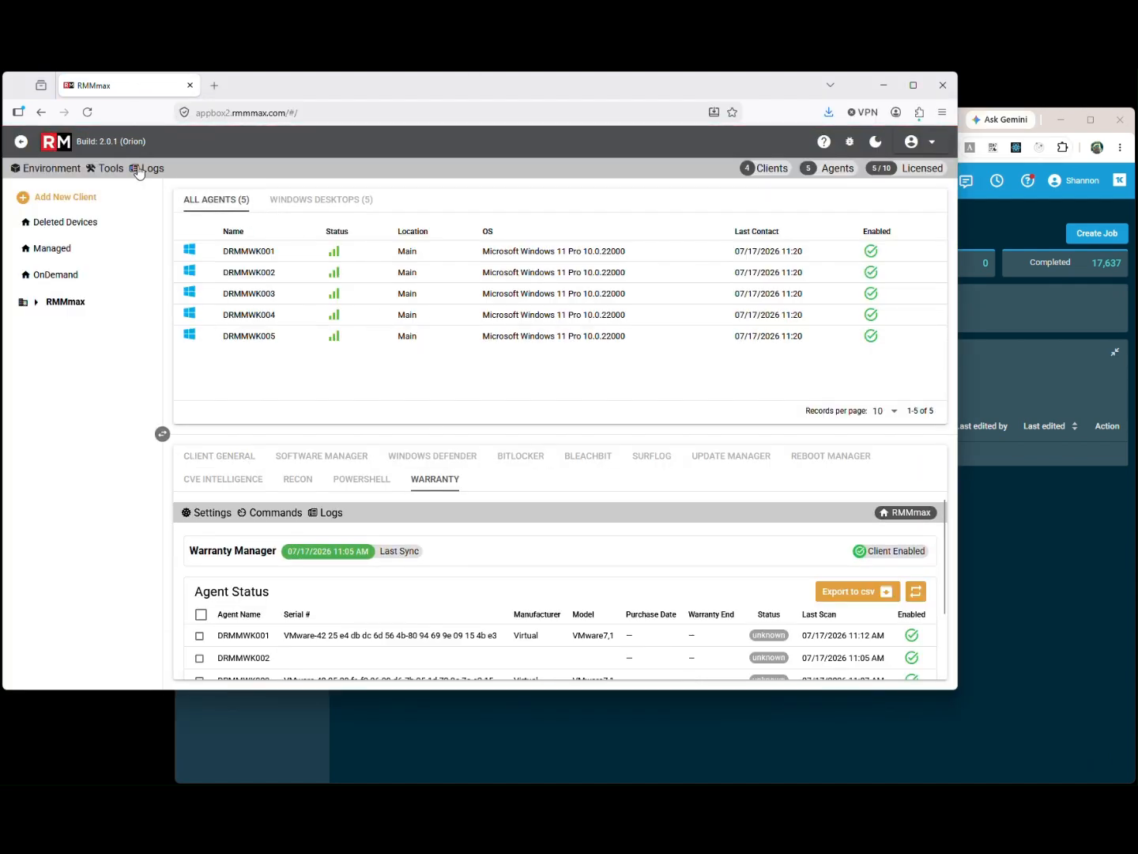
# - View the private PowerShell script library and close it
pyautogui.click(111, 170)
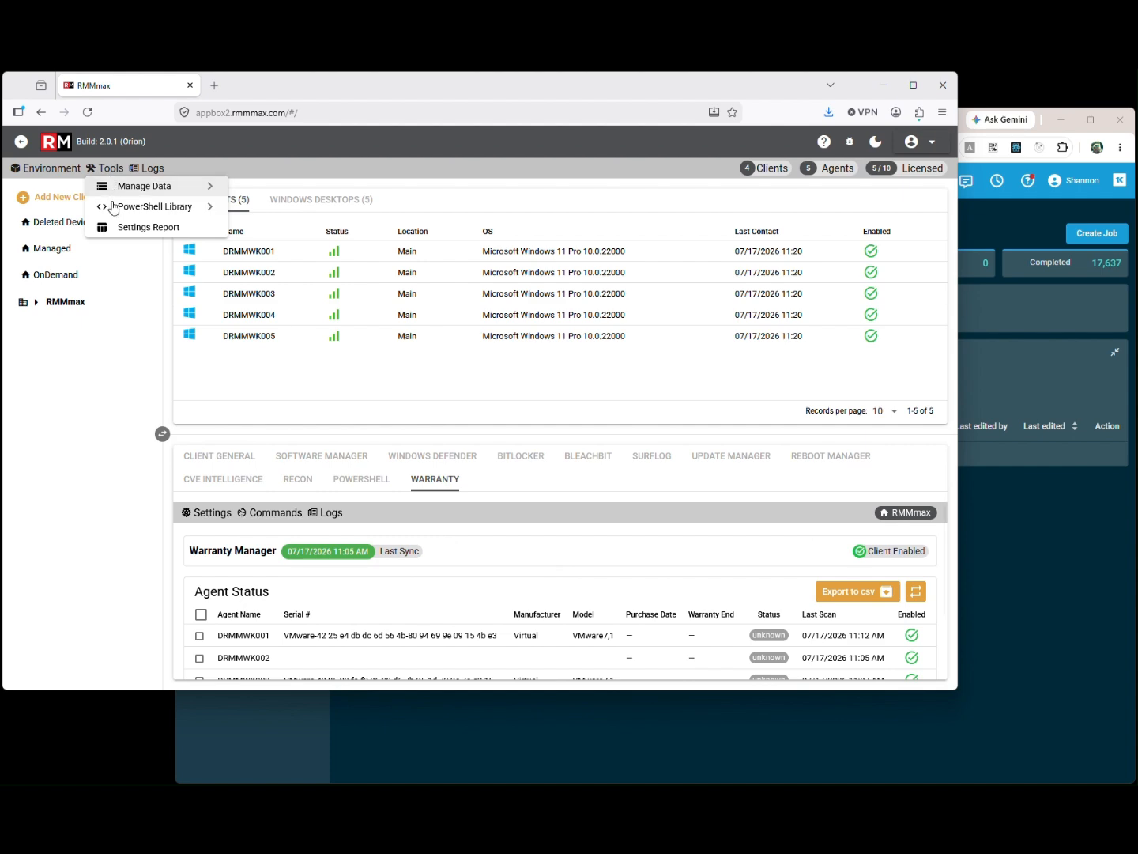
pyautogui.moveTo(110, 209)
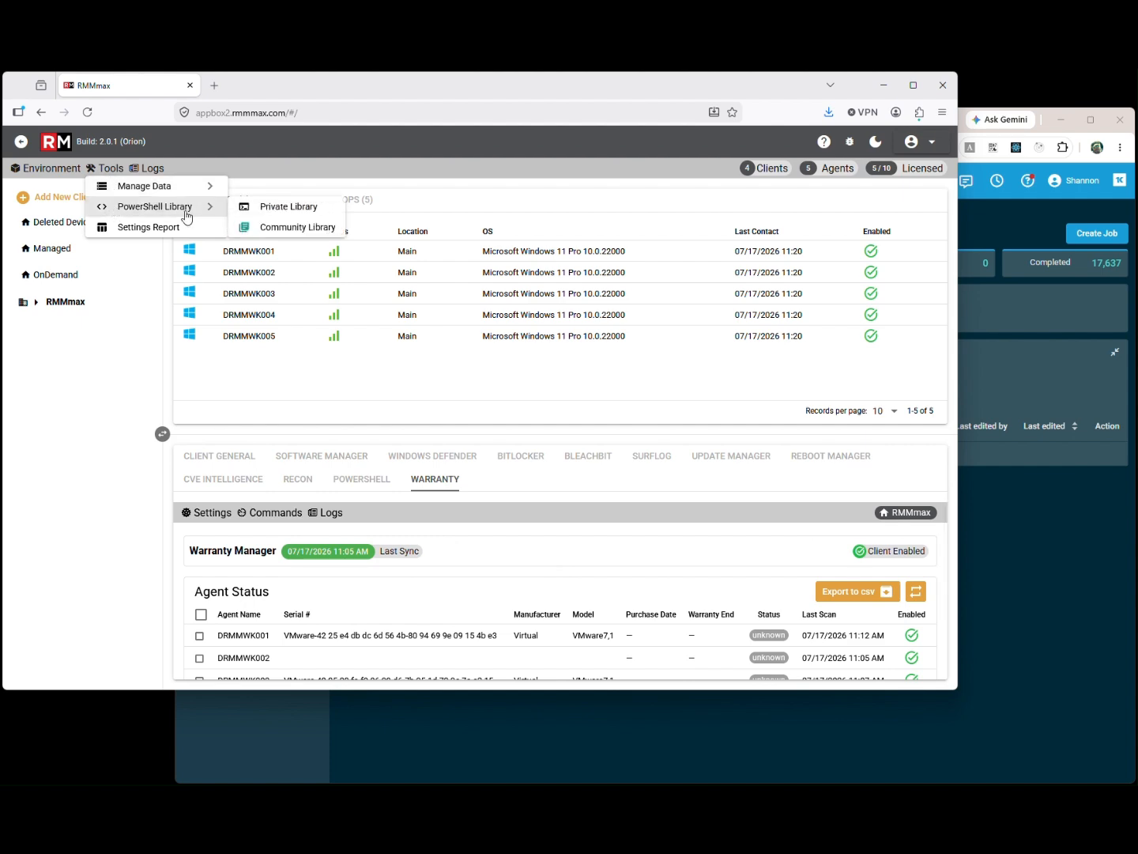
pyautogui.click(299, 212)
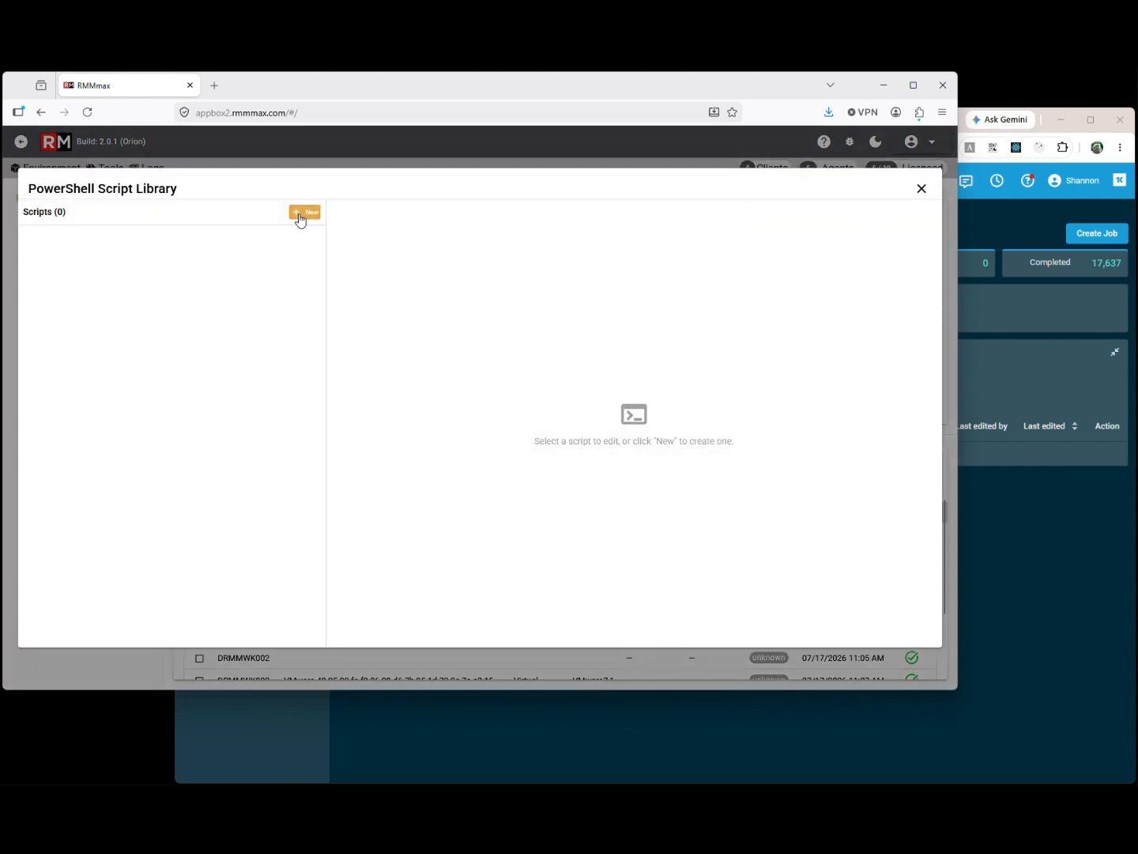
pyautogui.click(923, 192)
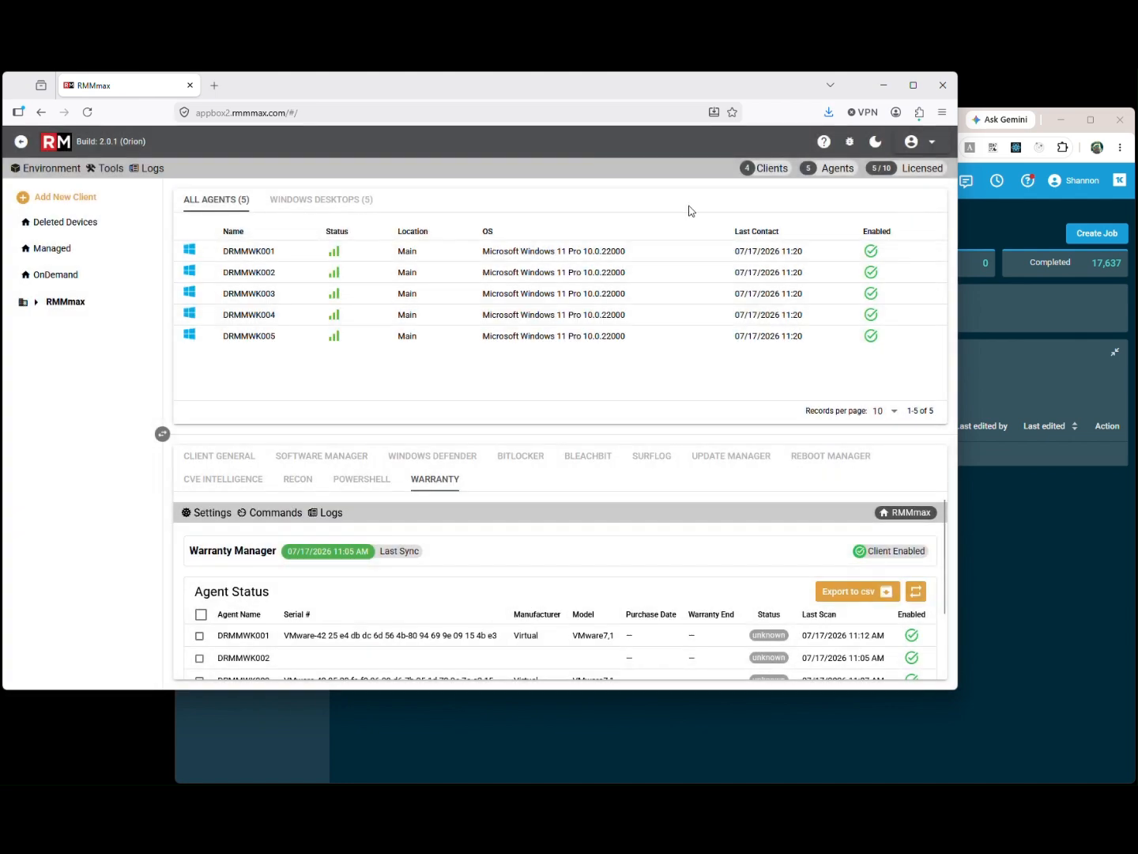
# - Copy the "Add Firewall Rule To Windows" script from the Community Library to the Private Library
pyautogui.click(112, 167)
pyautogui.moveTo(150, 206)
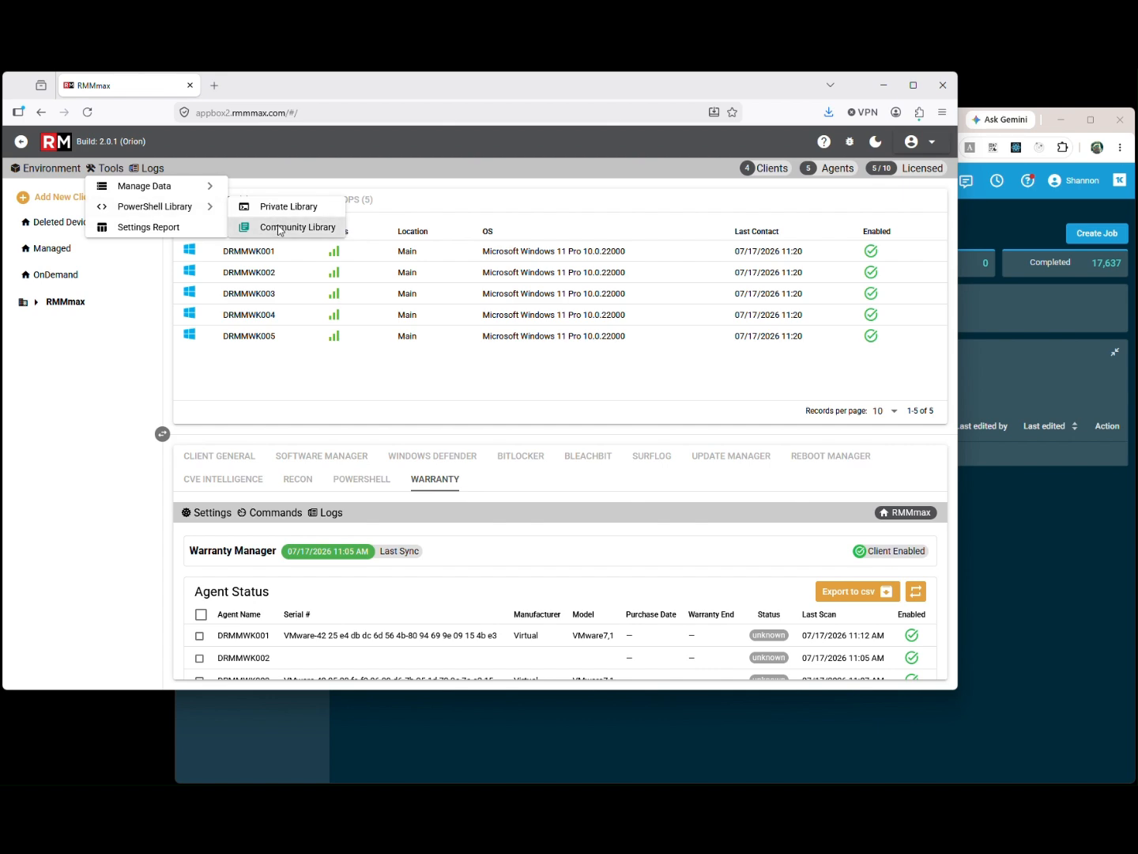
pyautogui.click(279, 226)
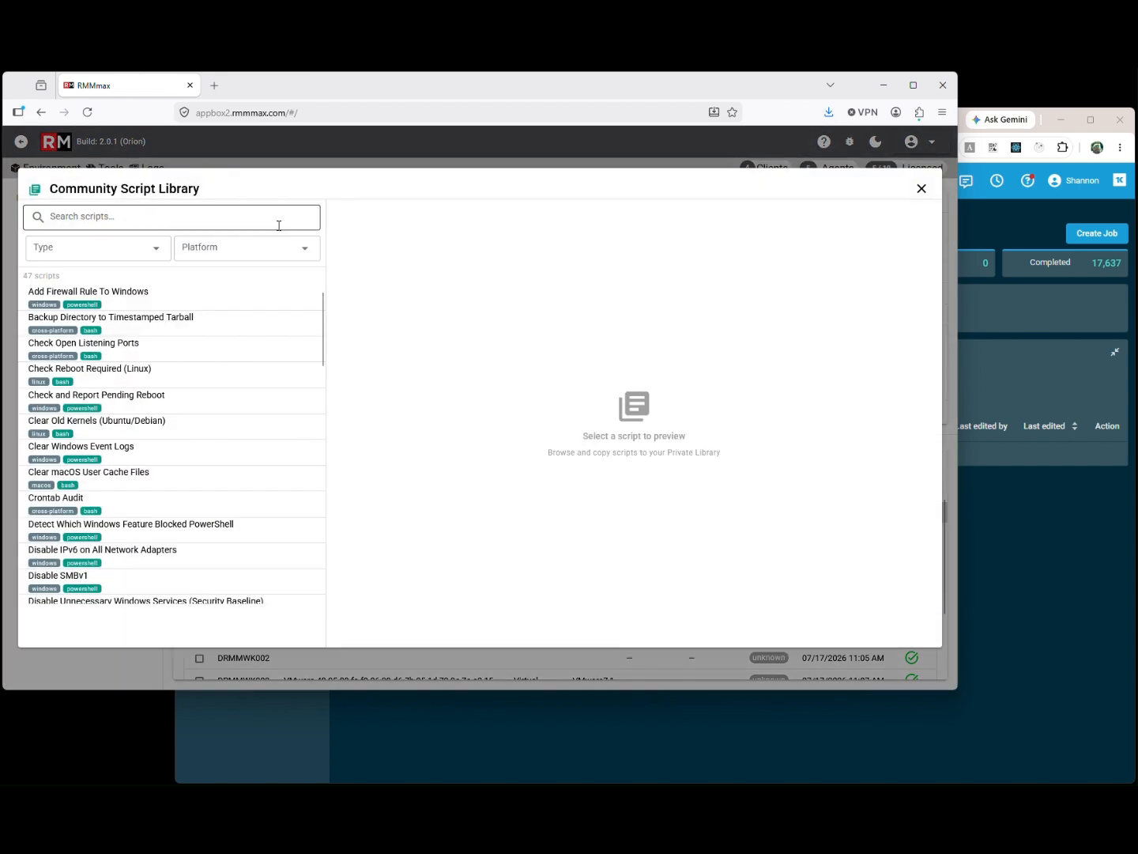
pyautogui.click(162, 301)
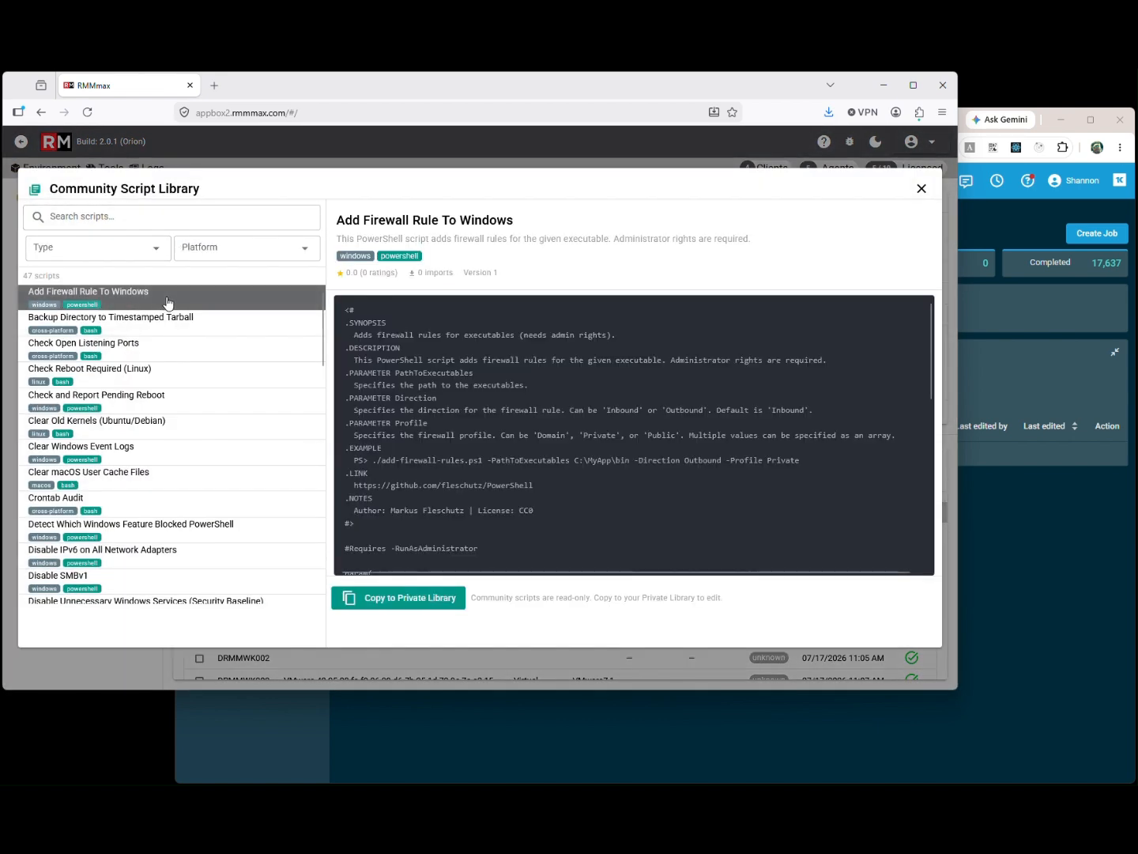
pyautogui.click(409, 603)
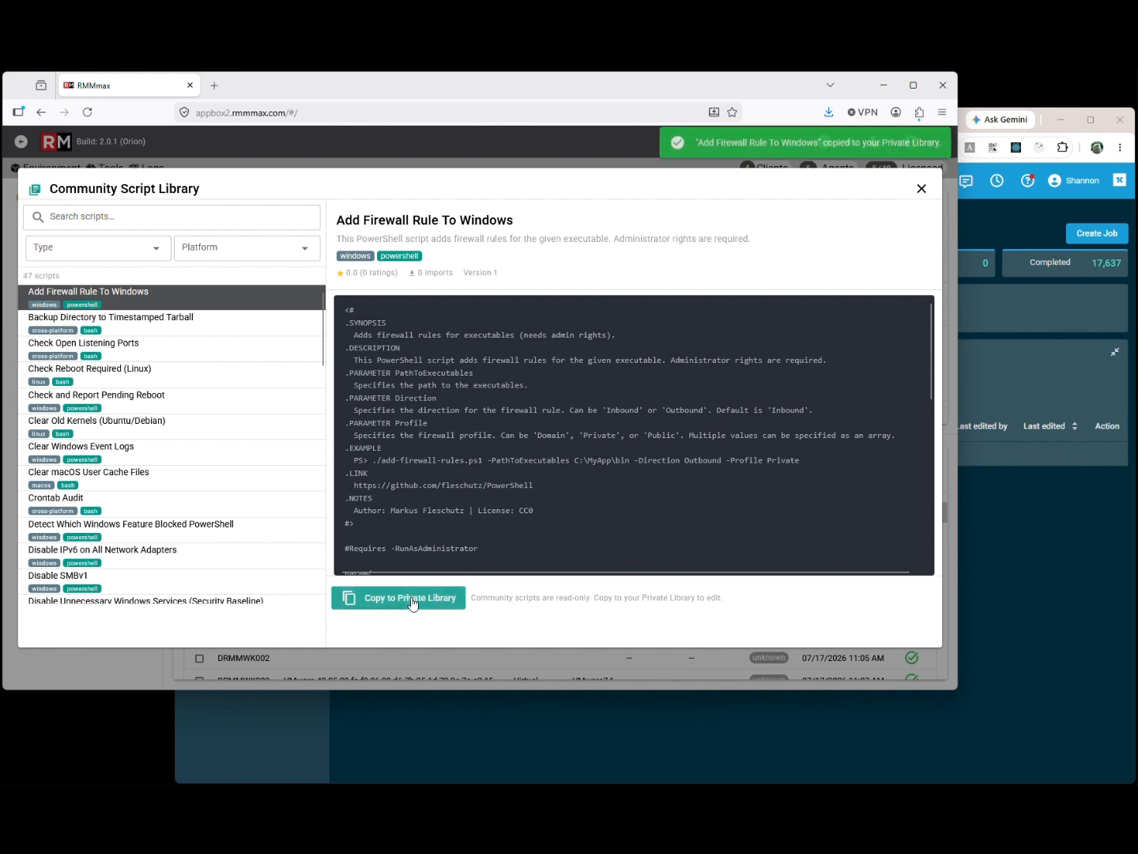
# - Copy the community scripts "Check Reboot Required (Linux)" and "Enable Windows Defender Real-Time Protection" to the Private Library
pyautogui.click(102, 376)
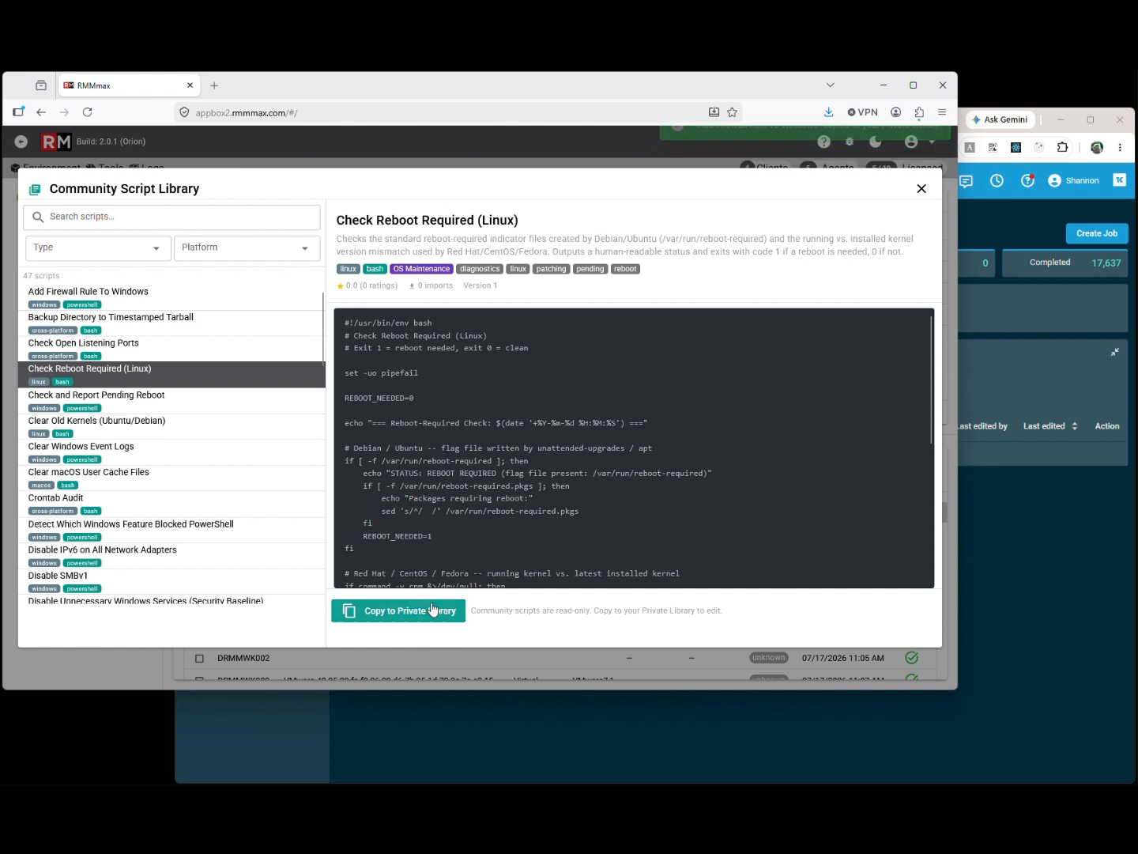
pyautogui.click(403, 614)
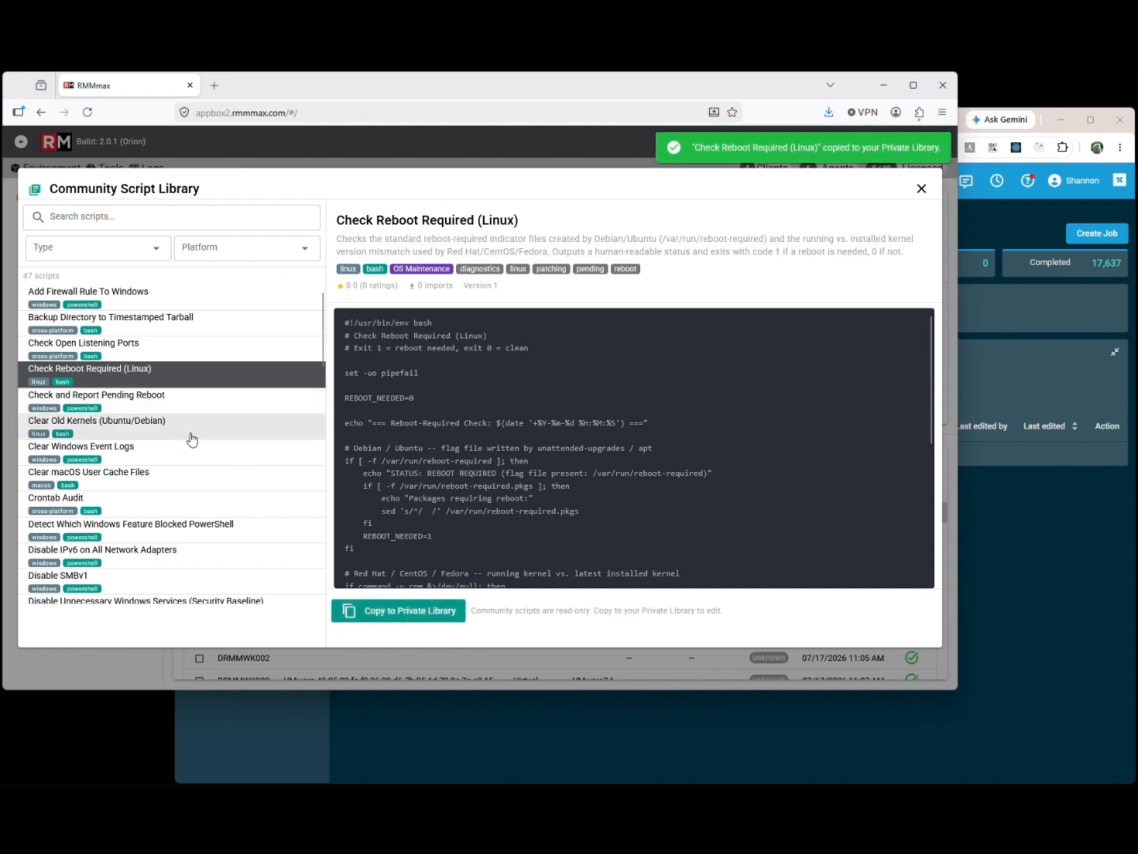
pyautogui.scroll(-3, 191, 438)
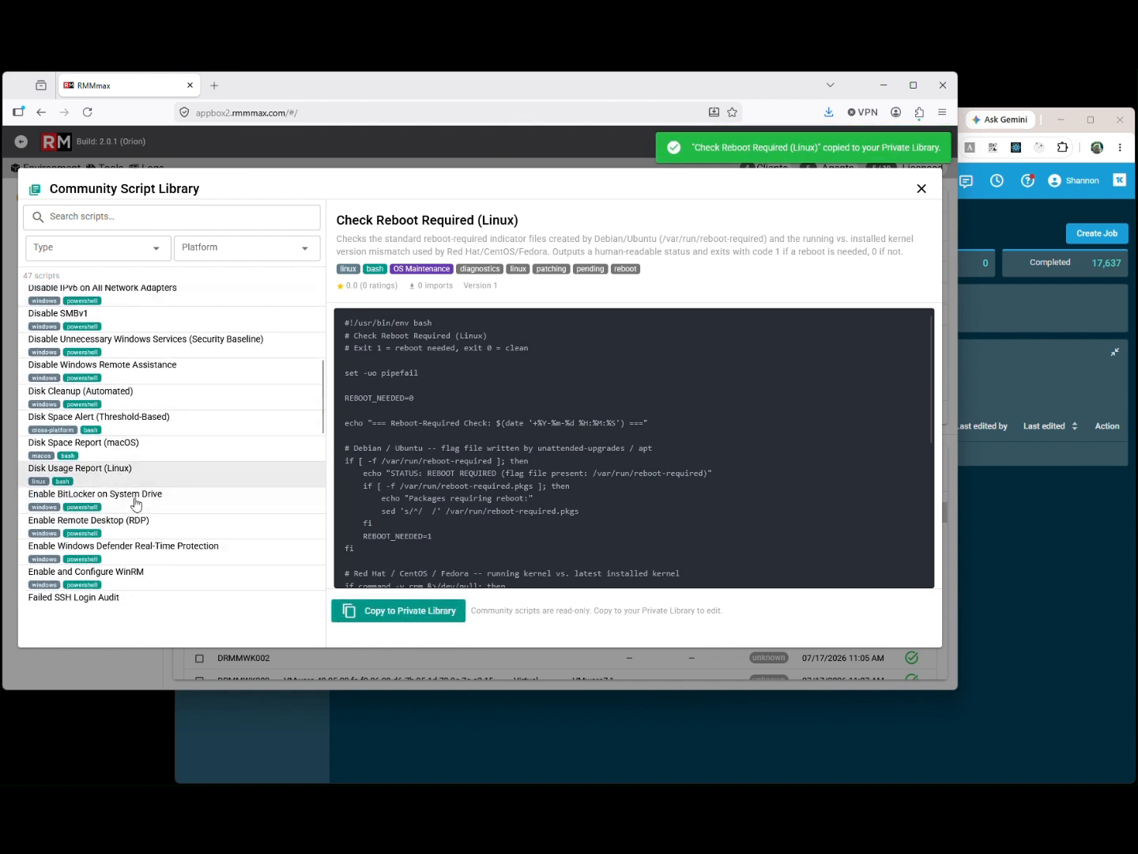
pyautogui.click(170, 528)
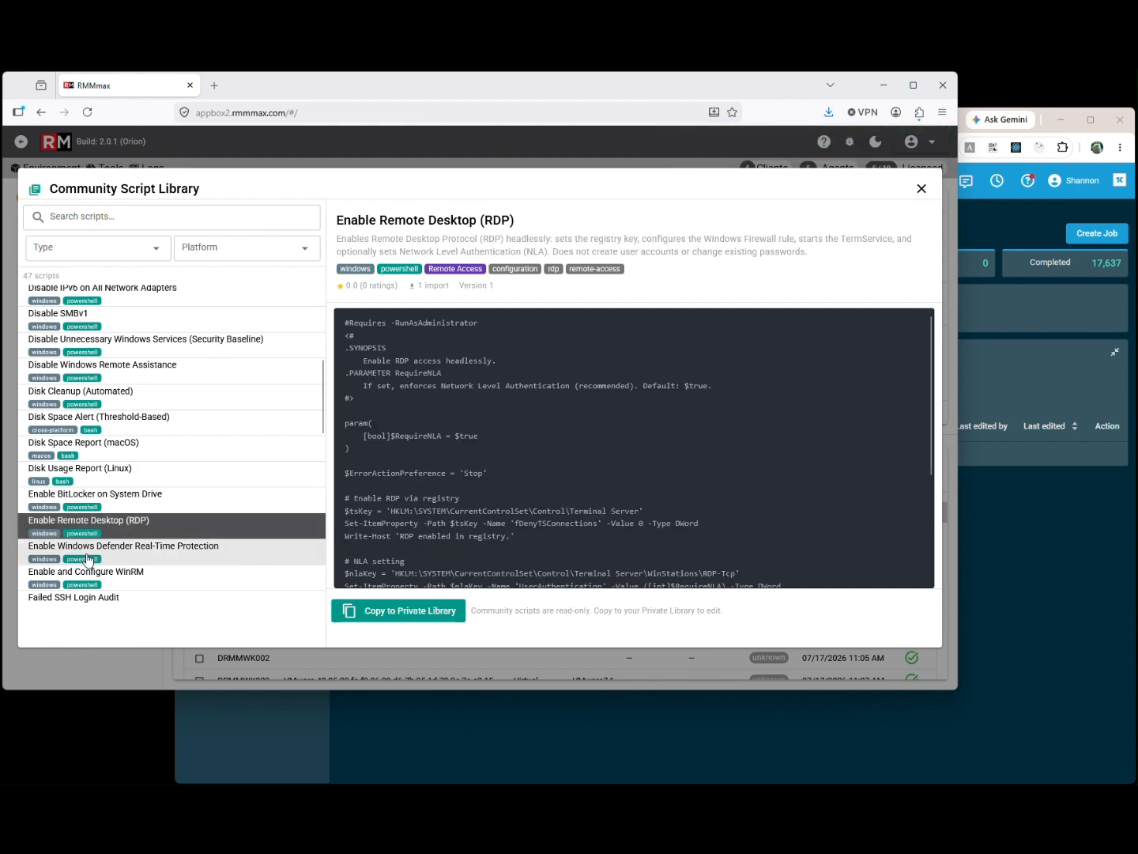
pyautogui.click(190, 552)
pyautogui.click(424, 617)
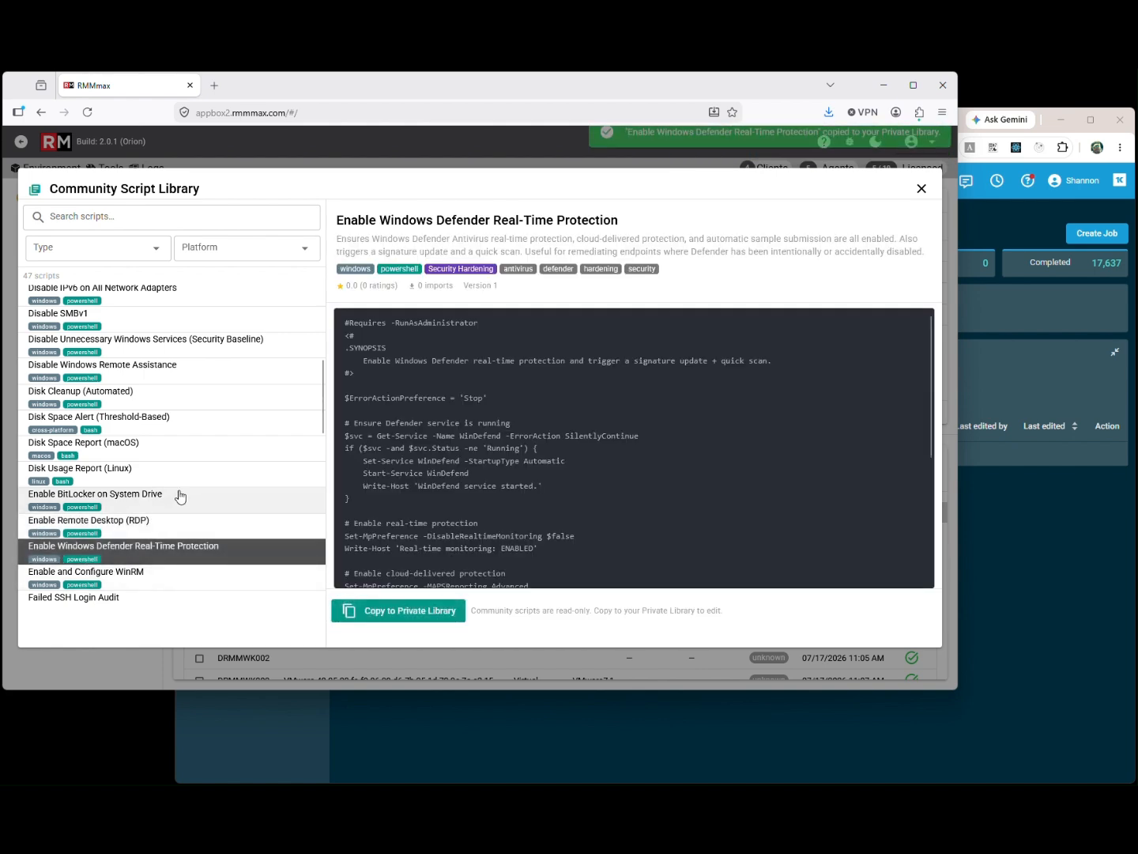
# - Copy the community scripts "Get System Inventory (Hardware + OS)" and "Install Pending Windows Updates" to the Private Library
pyautogui.scroll(-3, 178, 496)
pyautogui.scroll(-3, 168, 492)
pyautogui.click(82, 483)
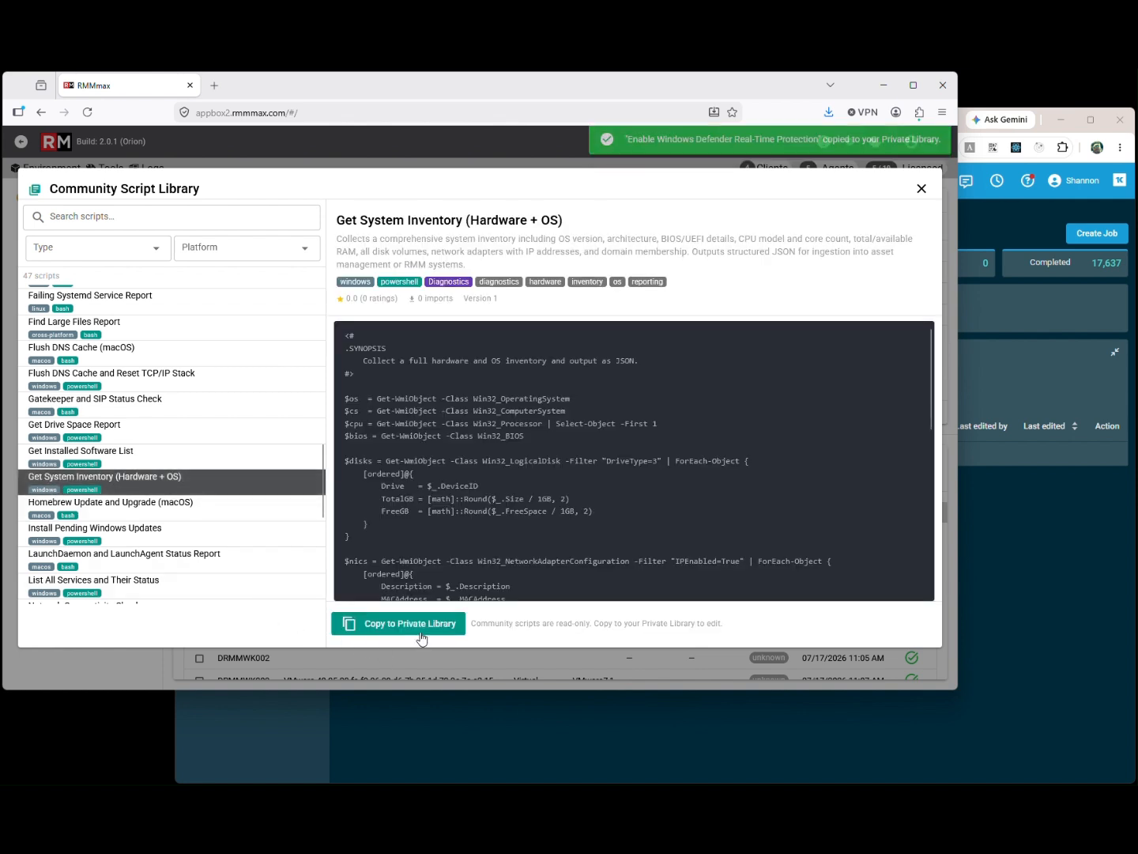
pyautogui.click(429, 623)
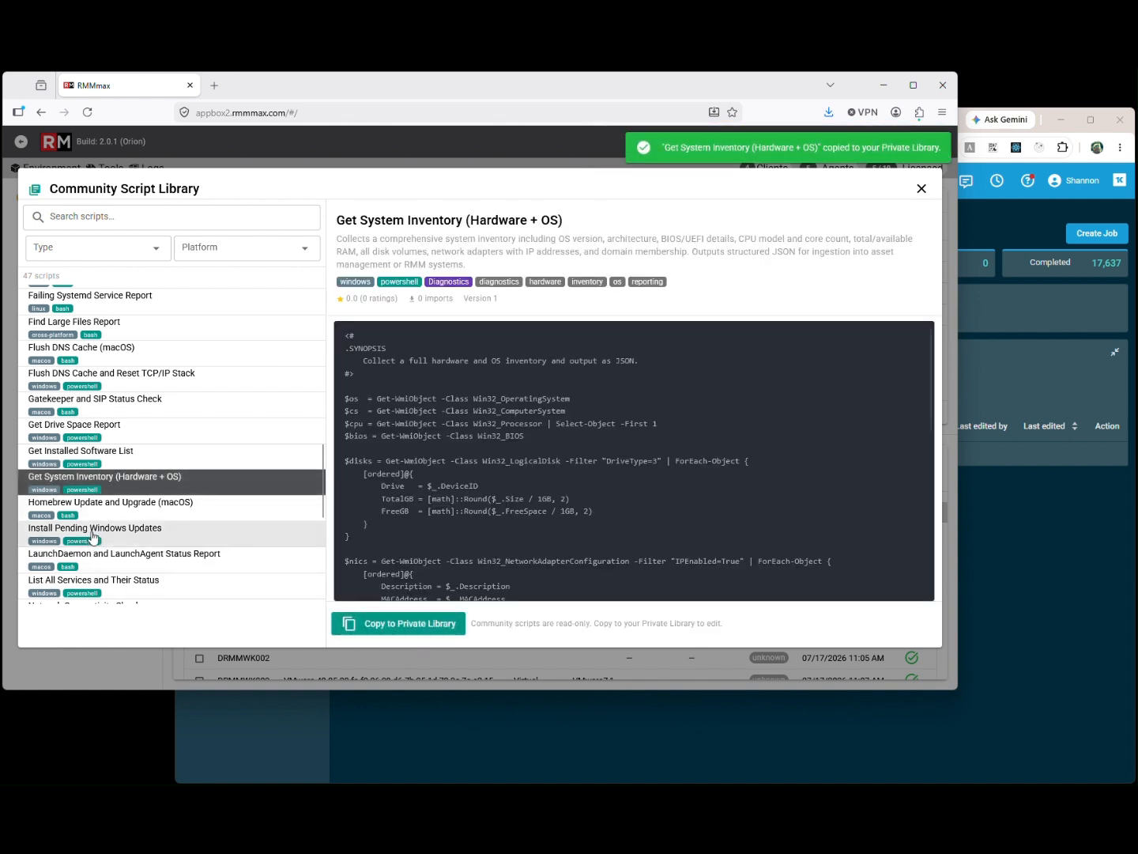
pyautogui.click(127, 529)
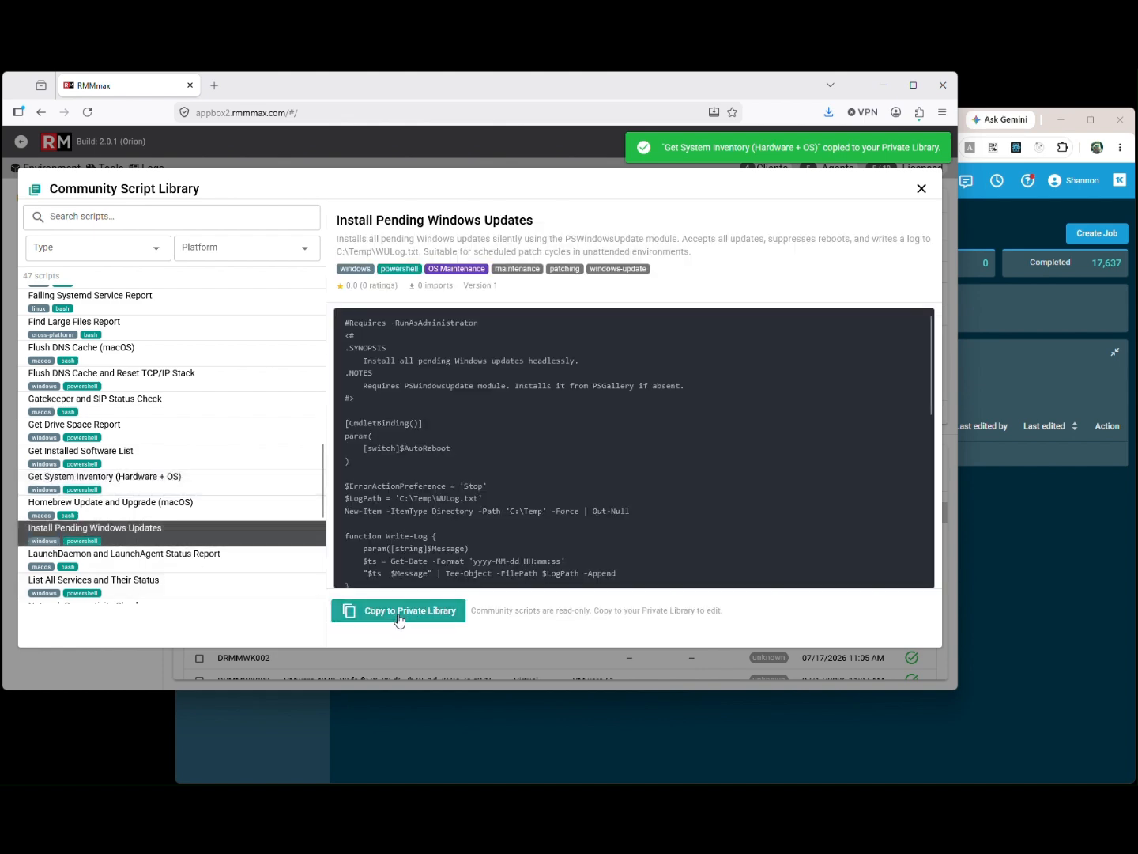
pyautogui.click(396, 623)
# - Copy the "System Package Update and Upgrade (Linux)" script to the Private Library and close the Community Script Library
pyautogui.scroll(-5, 119, 508)
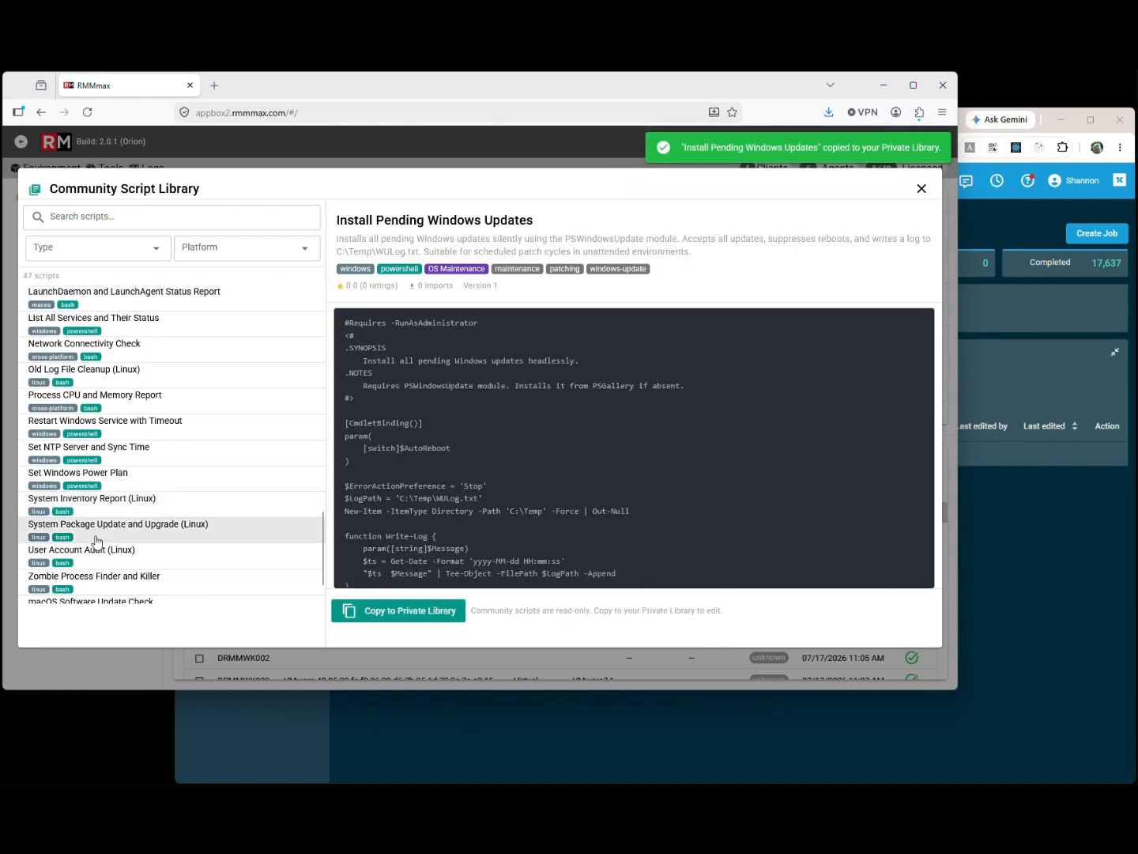
pyautogui.click(109, 537)
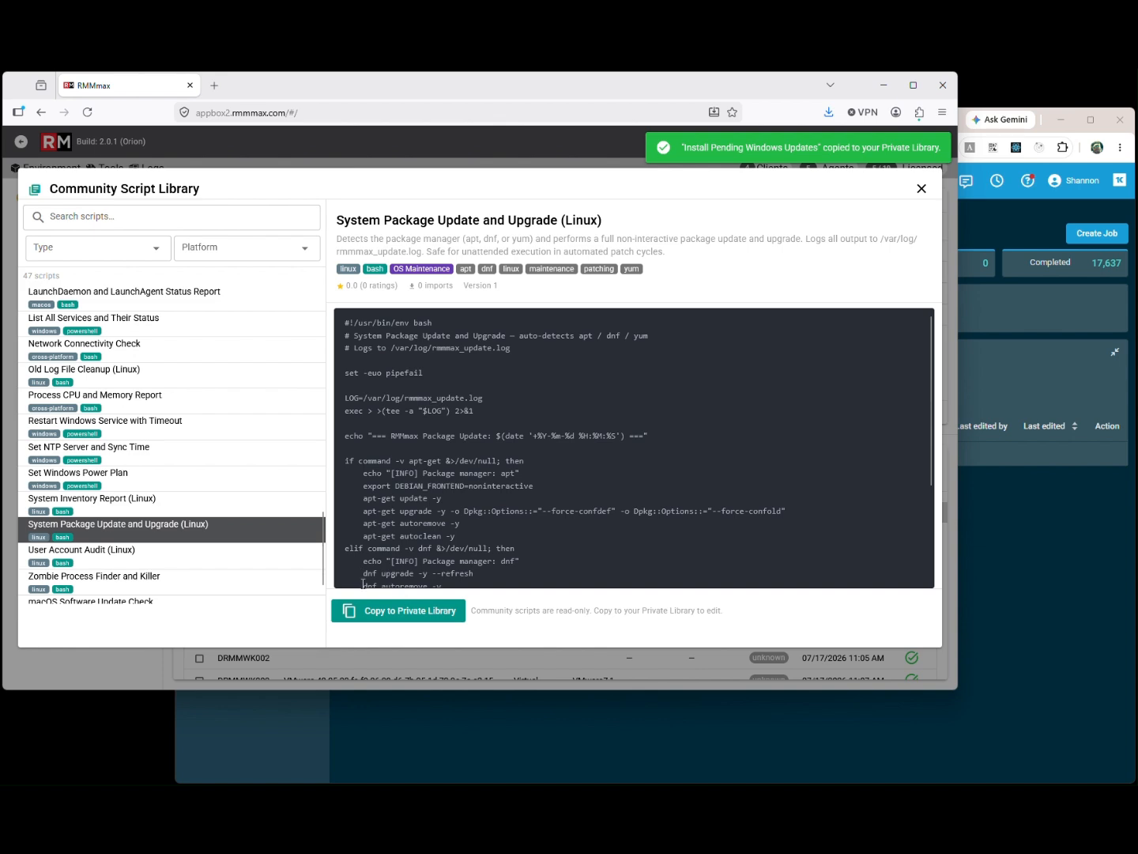
pyautogui.click(406, 612)
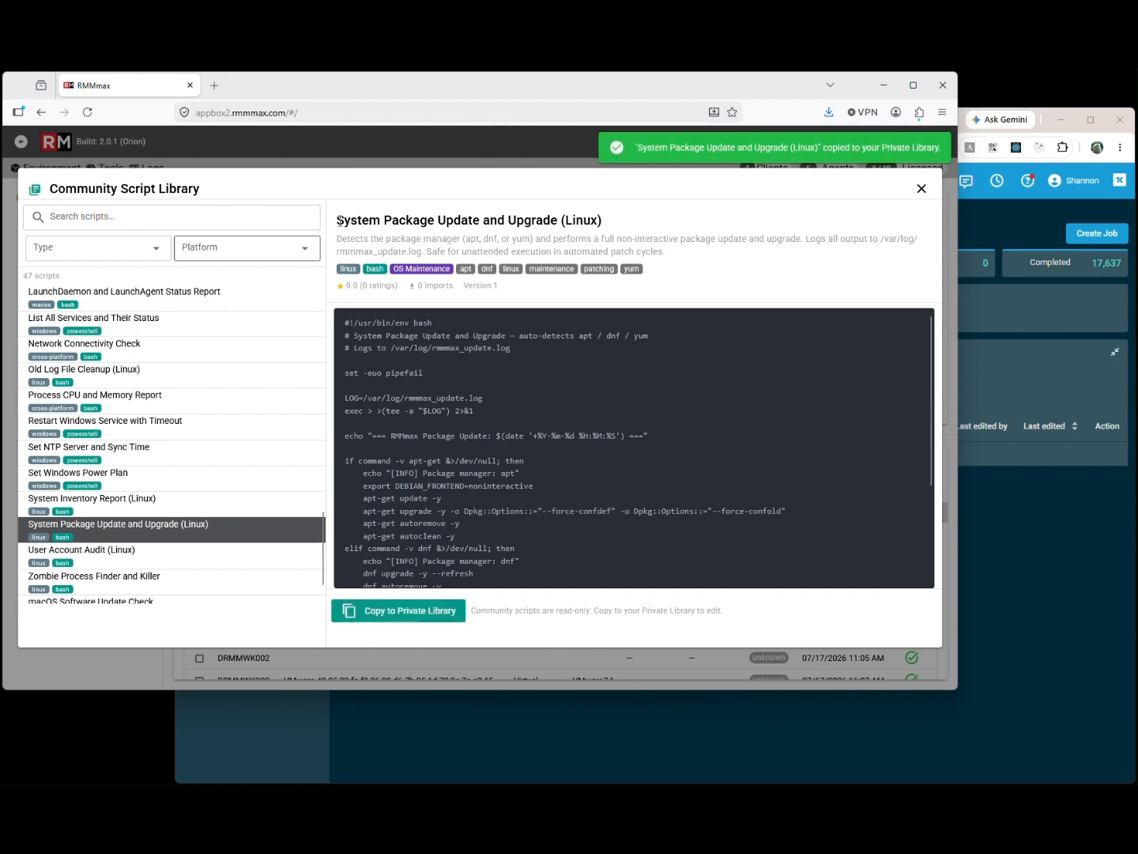
pyautogui.click(922, 189)
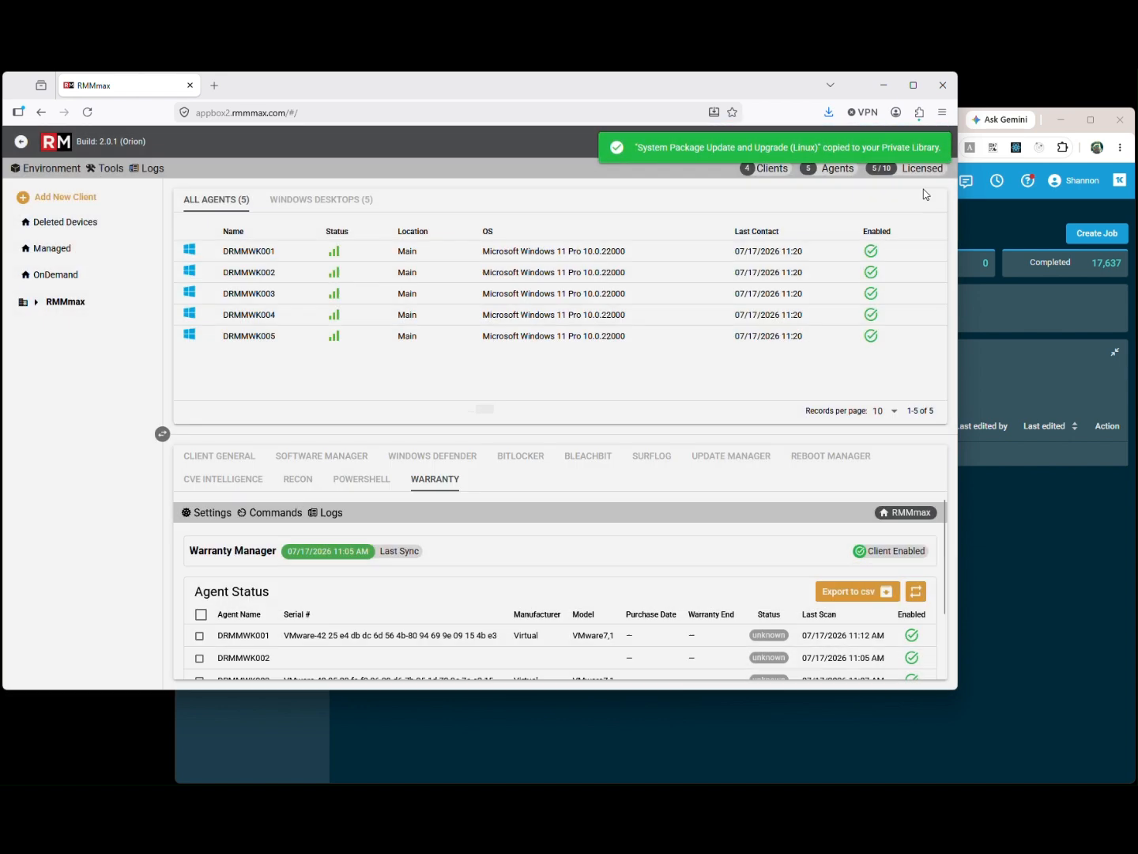
# - Open the Private Library and review the content of the "[Community] Add Firewall Rule To Windows" script
pyautogui.click(107, 170)
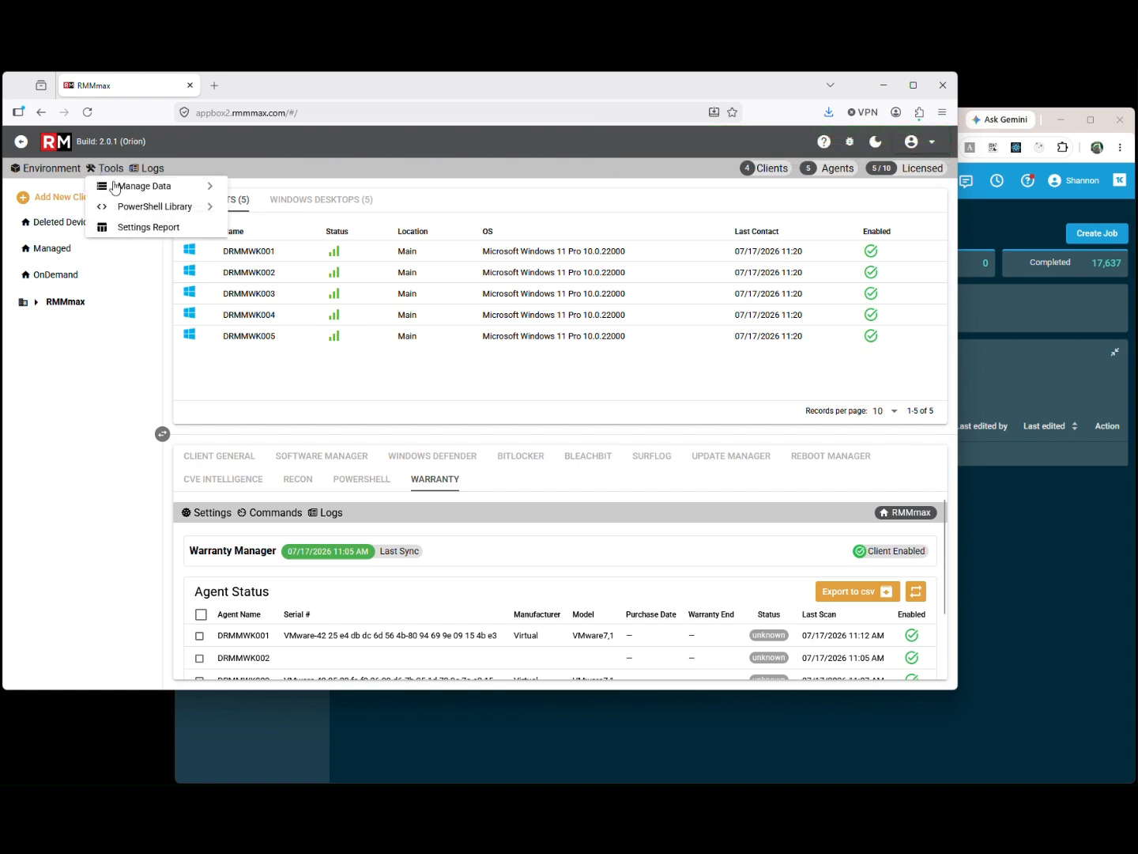
pyautogui.moveTo(150, 206)
pyautogui.click(280, 212)
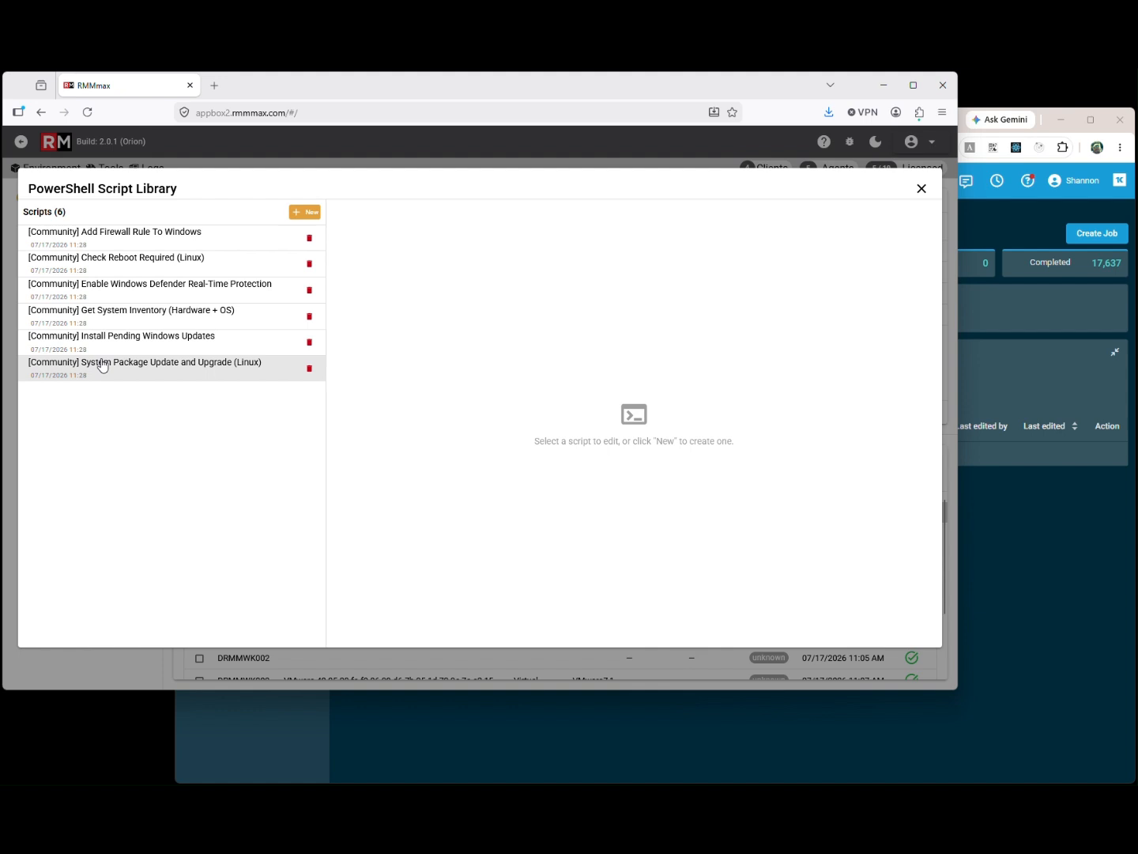
pyautogui.click(103, 237)
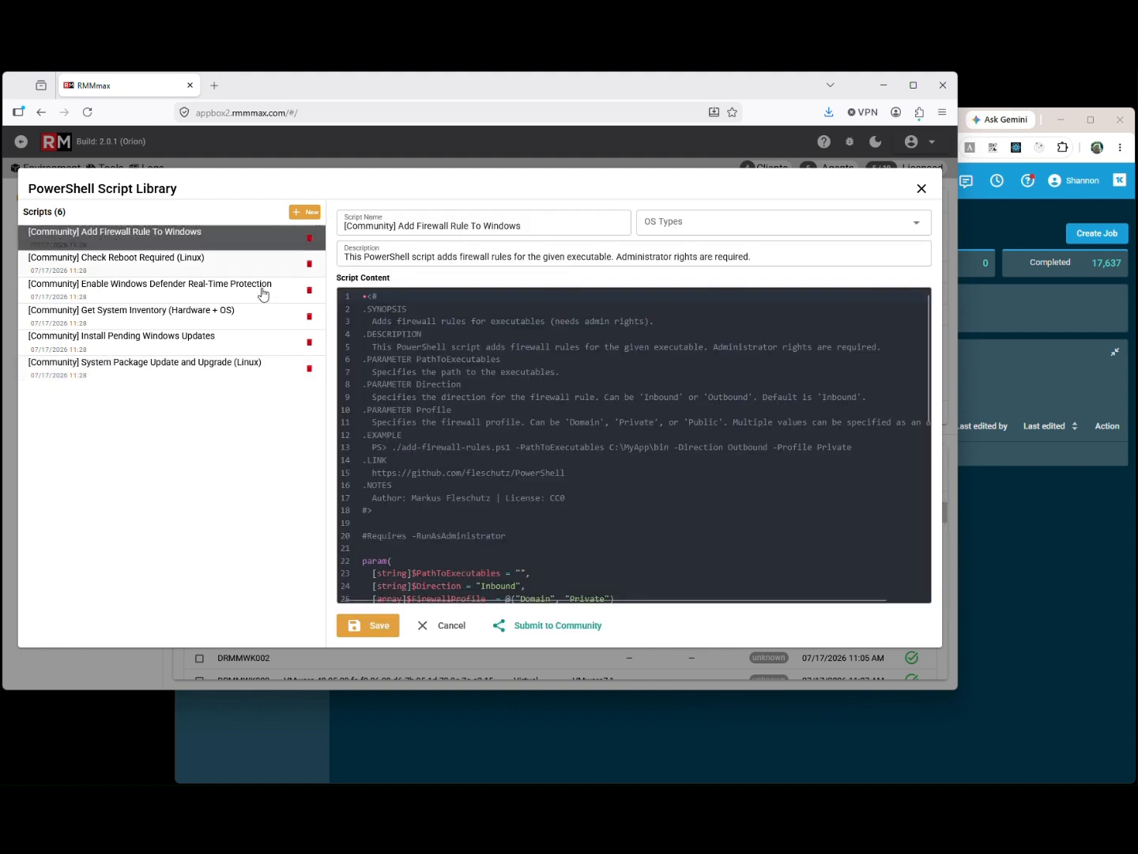
pyautogui.scroll(-5, 477, 418)
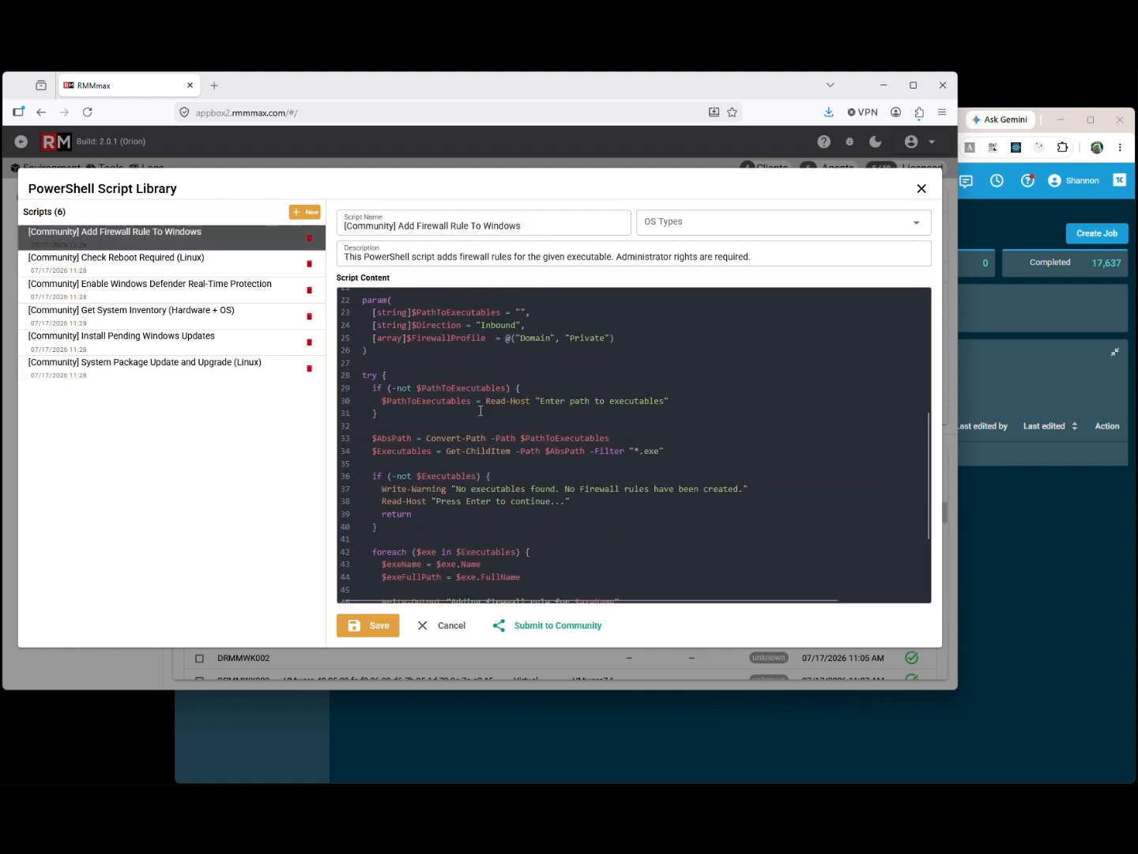
pyautogui.scroll(5, 501, 404)
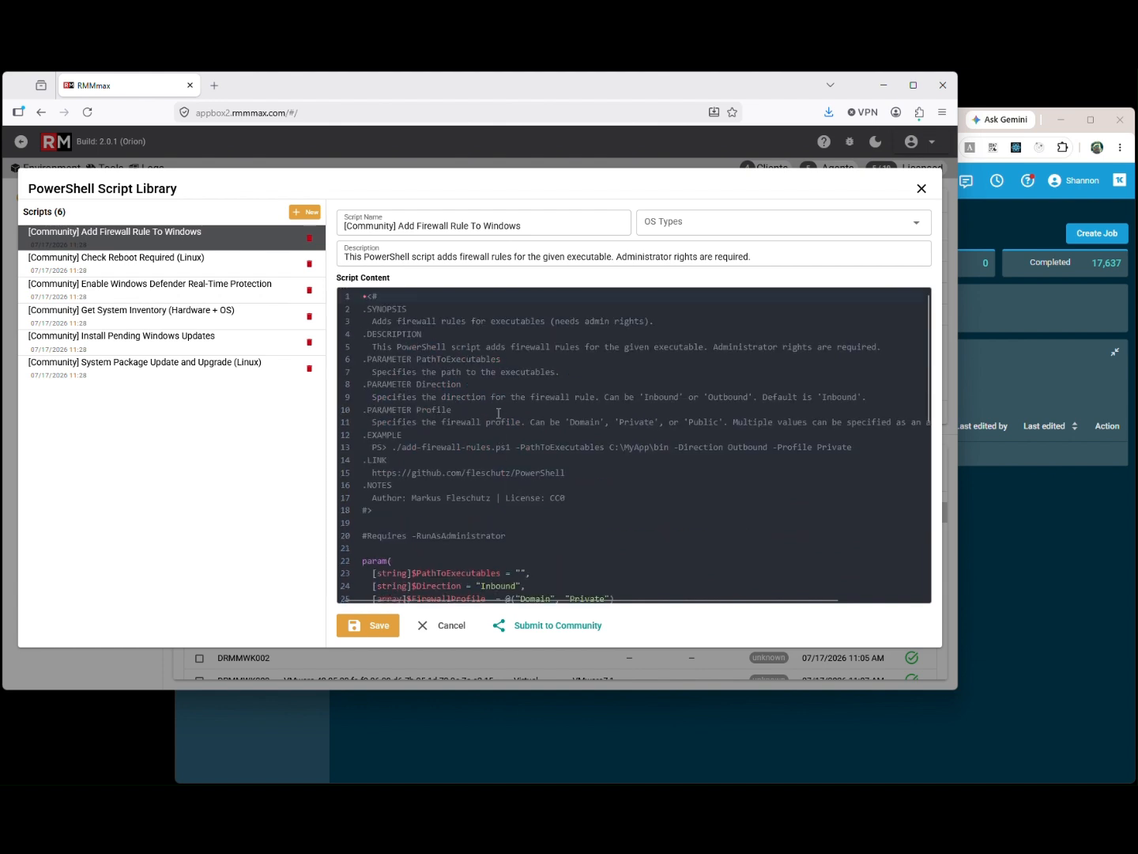
# - Add the line "Edit at will" below the opening comment marker of the firewall rule script and save it
pyautogui.click(402, 296)
pyautogui.press('Return')
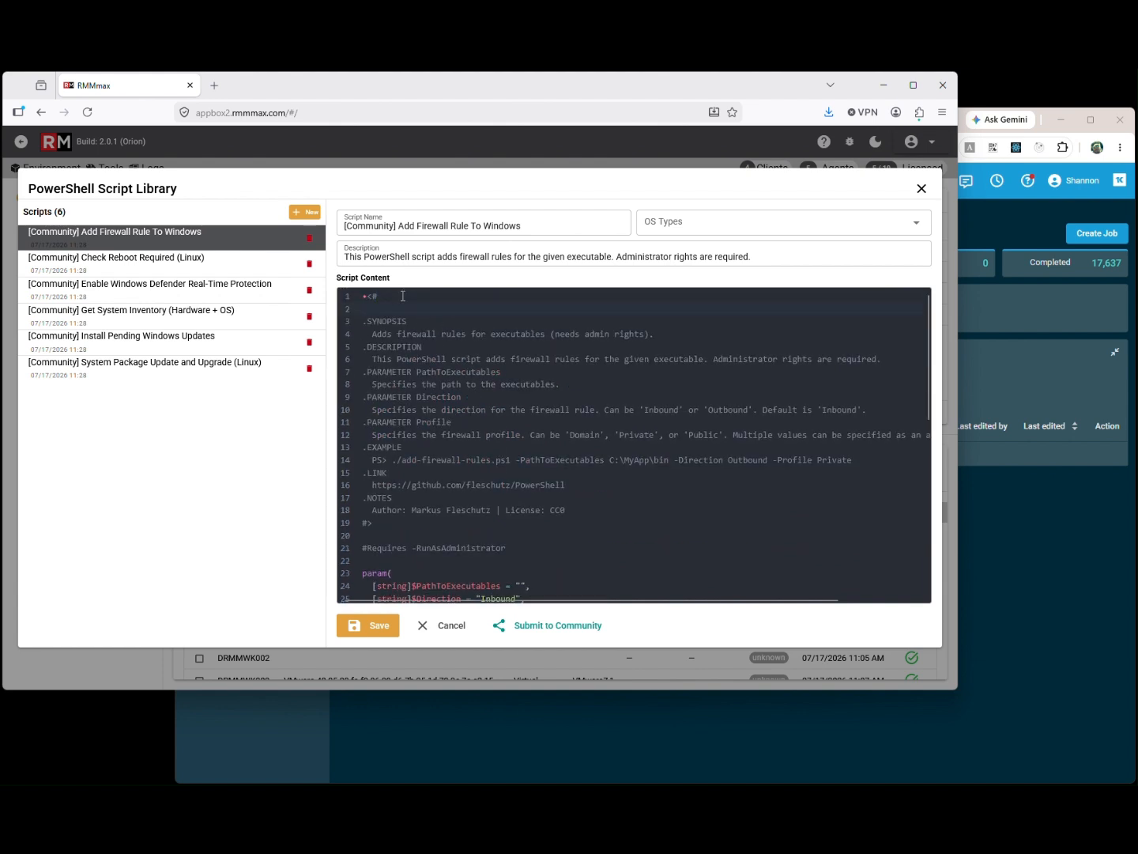
pyautogui.write('Edit at will')
pyautogui.click(377, 632)
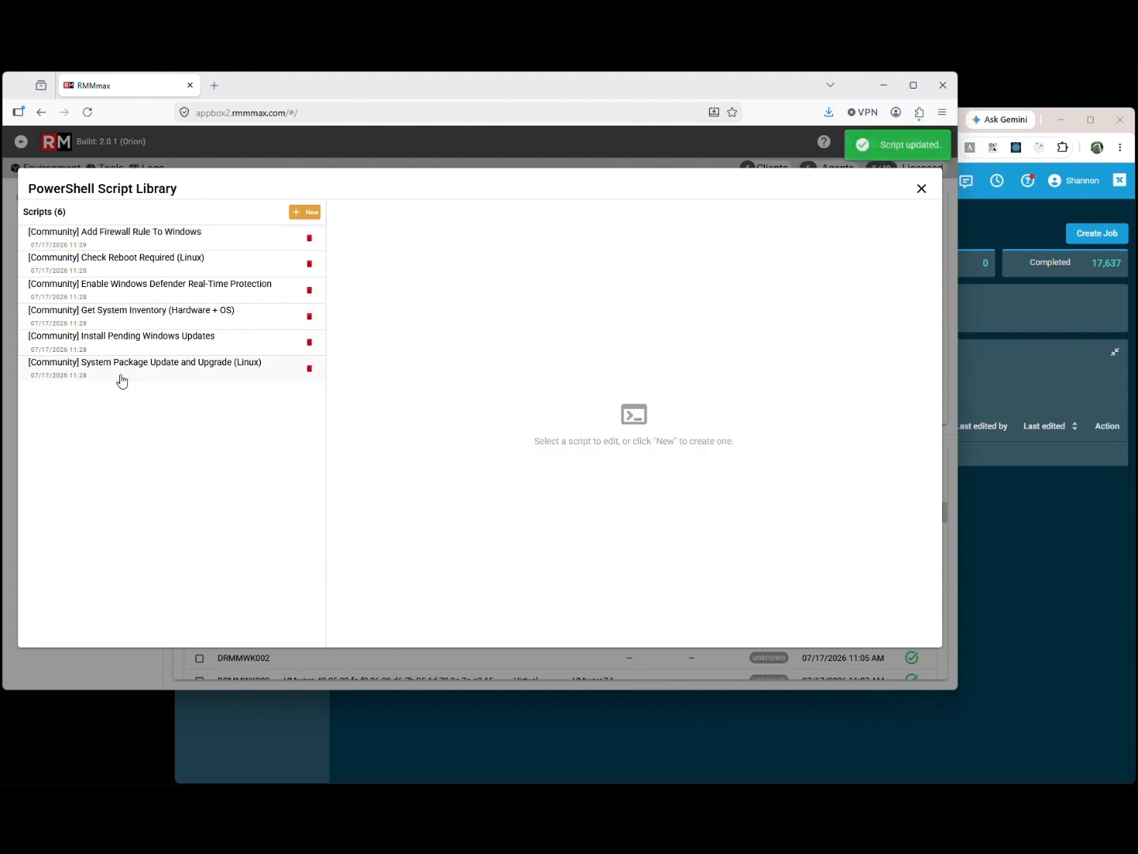
# - Start a new private script named "New Script" with OS type Windows and the description "does something"
pyautogui.click(308, 213)
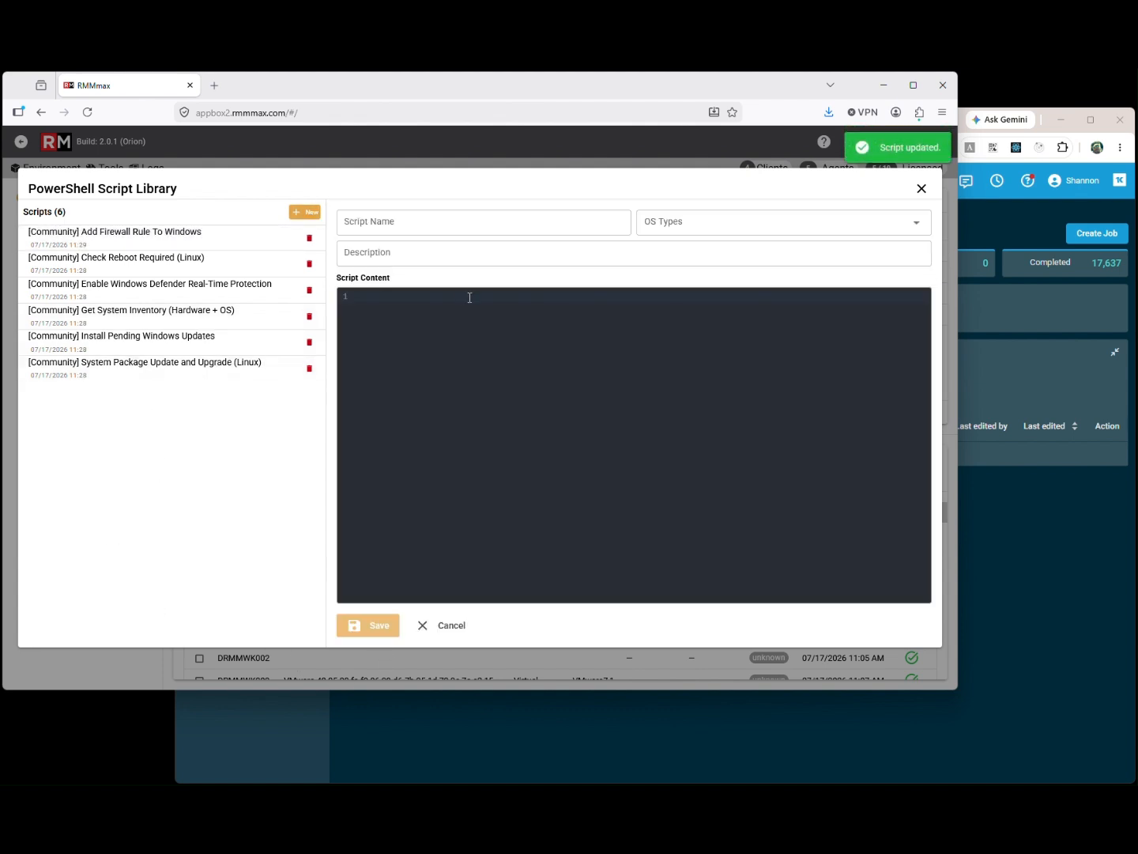
pyautogui.click(402, 225)
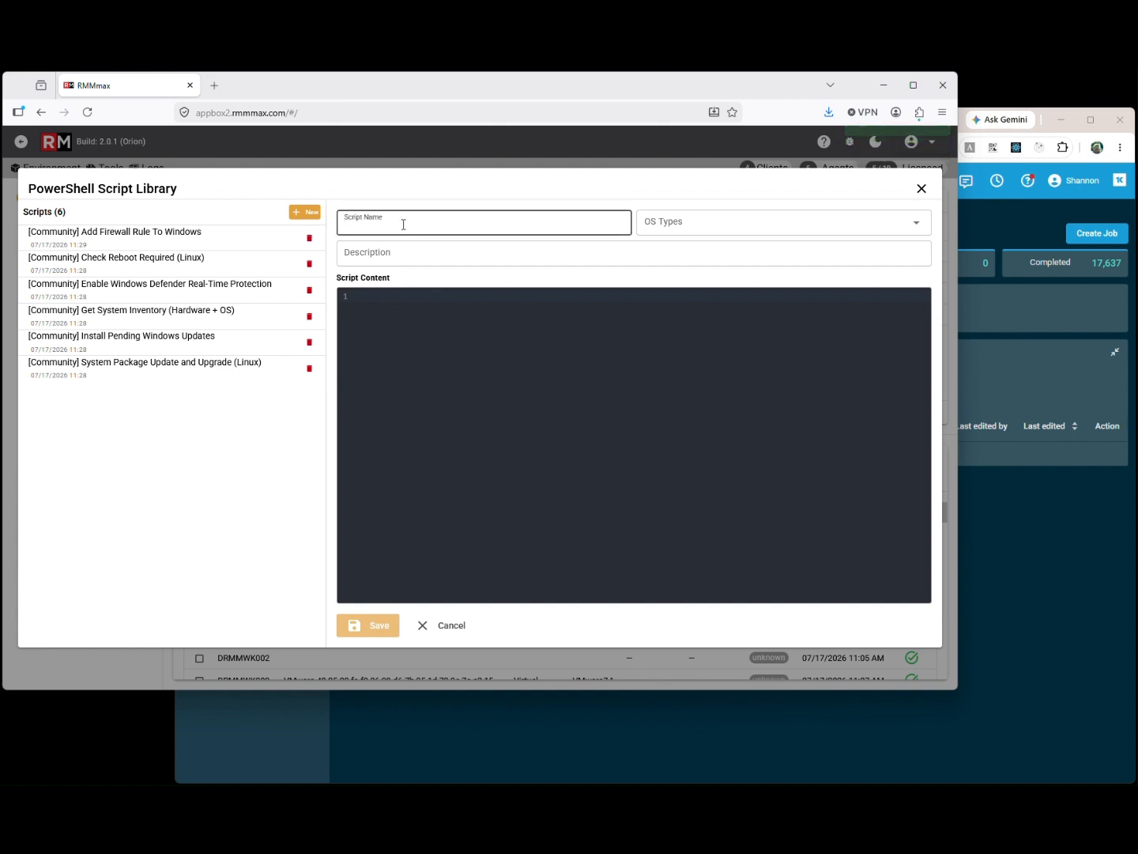
pyautogui.write('New Sc')
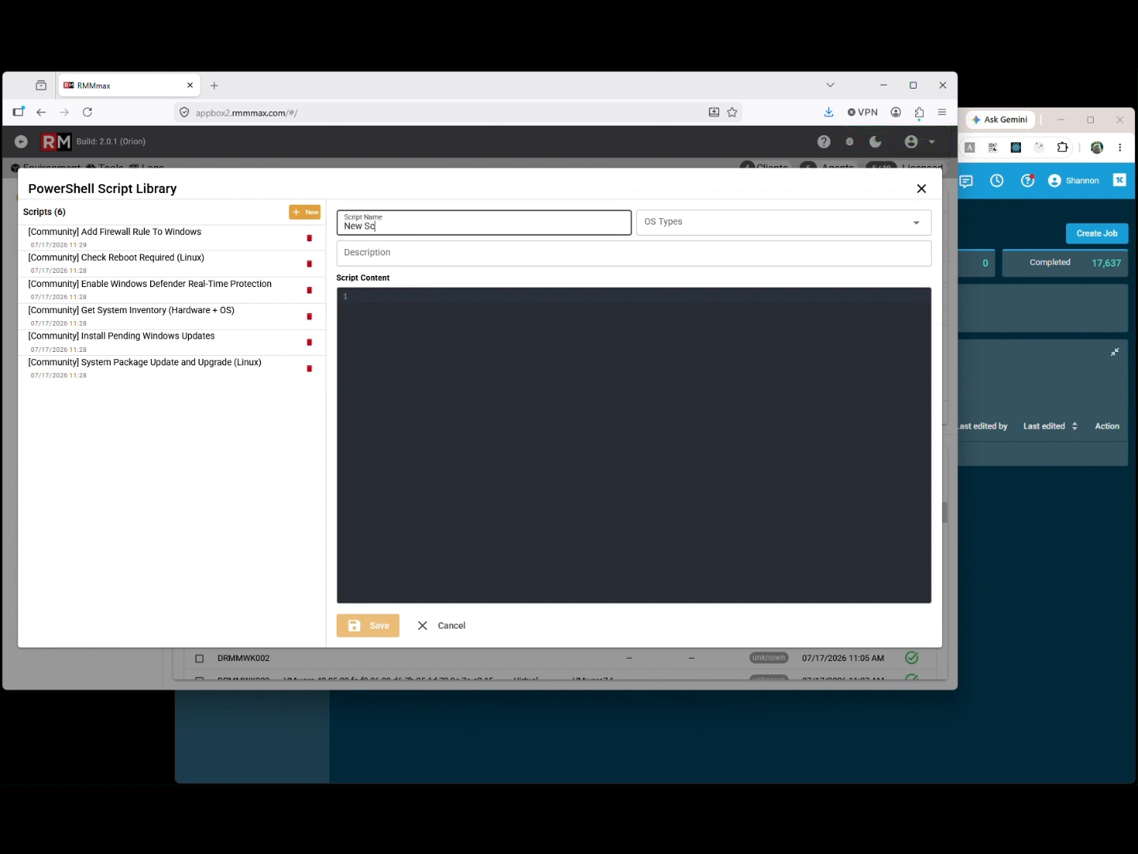
pyautogui.write('ript')
pyautogui.click(668, 223)
pyautogui.click(686, 254)
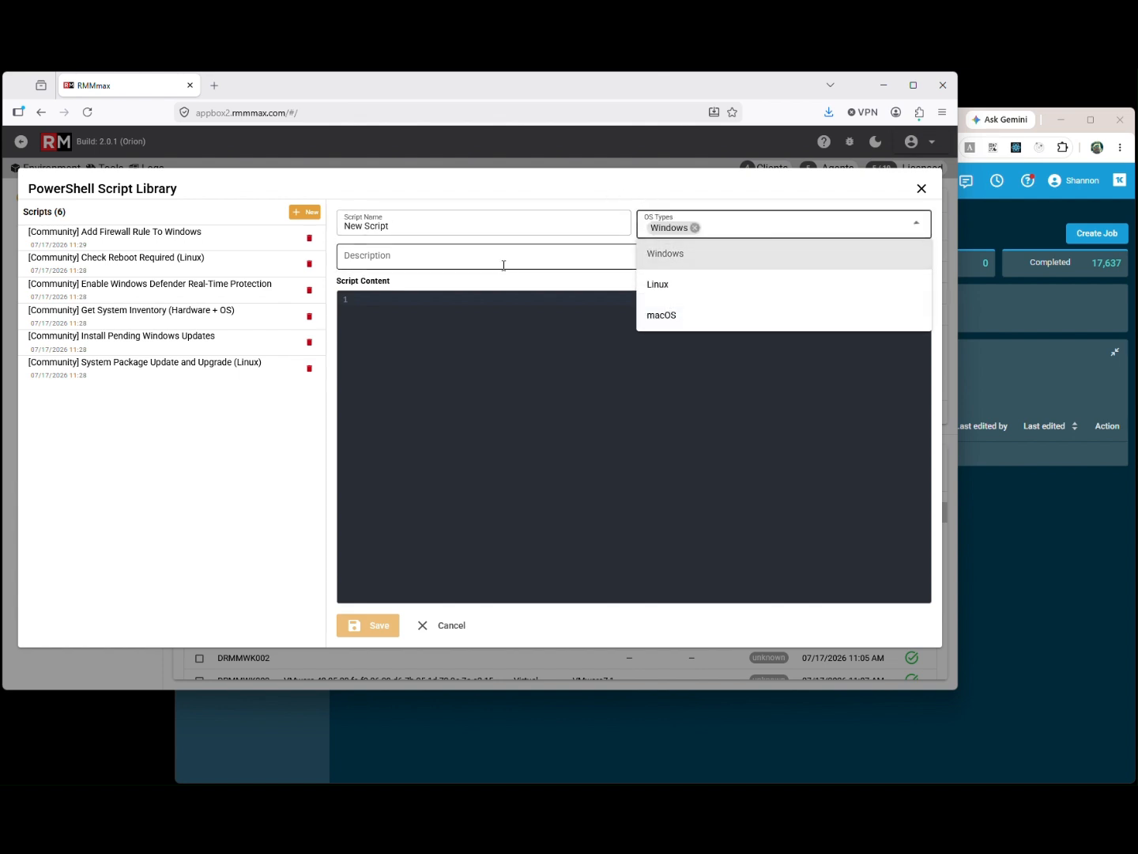
pyautogui.click(420, 260)
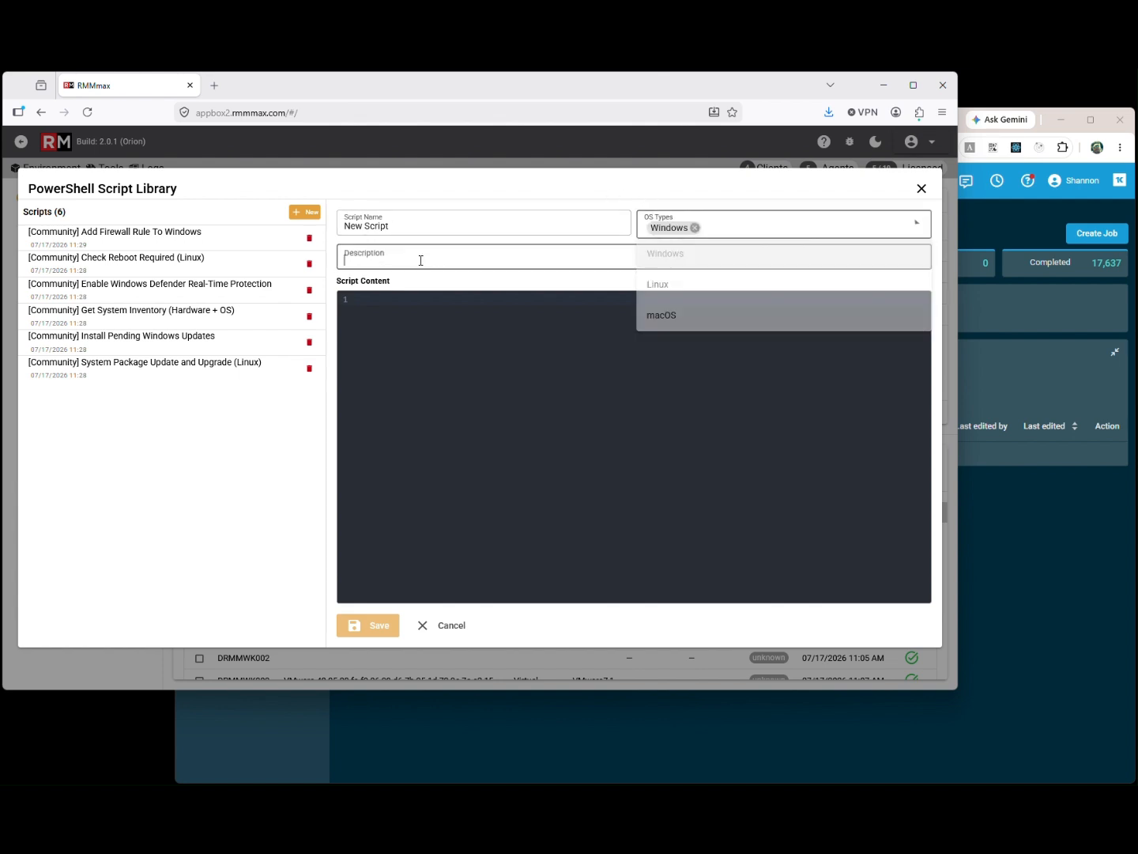
pyautogui.write('does ')
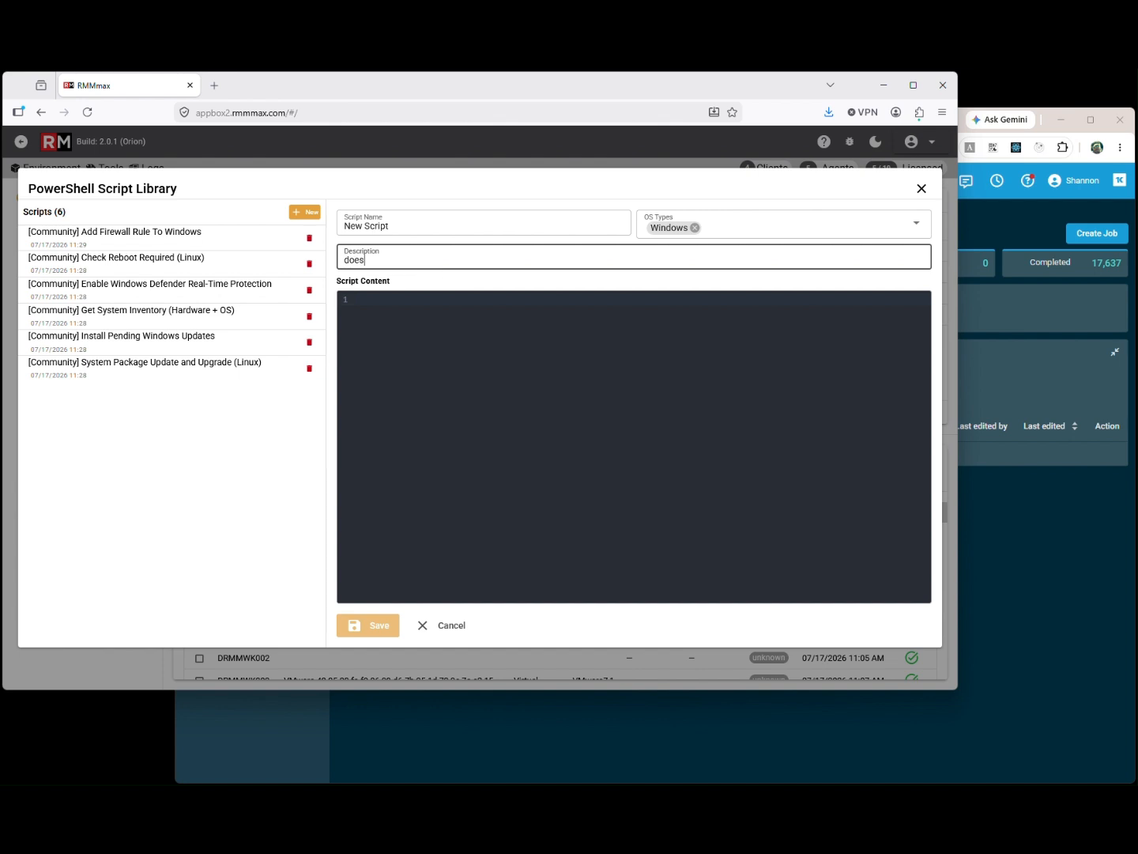
pyautogui.write('something')
# - Enter get-process as the new script's content and save the script
pyautogui.click(488, 340)
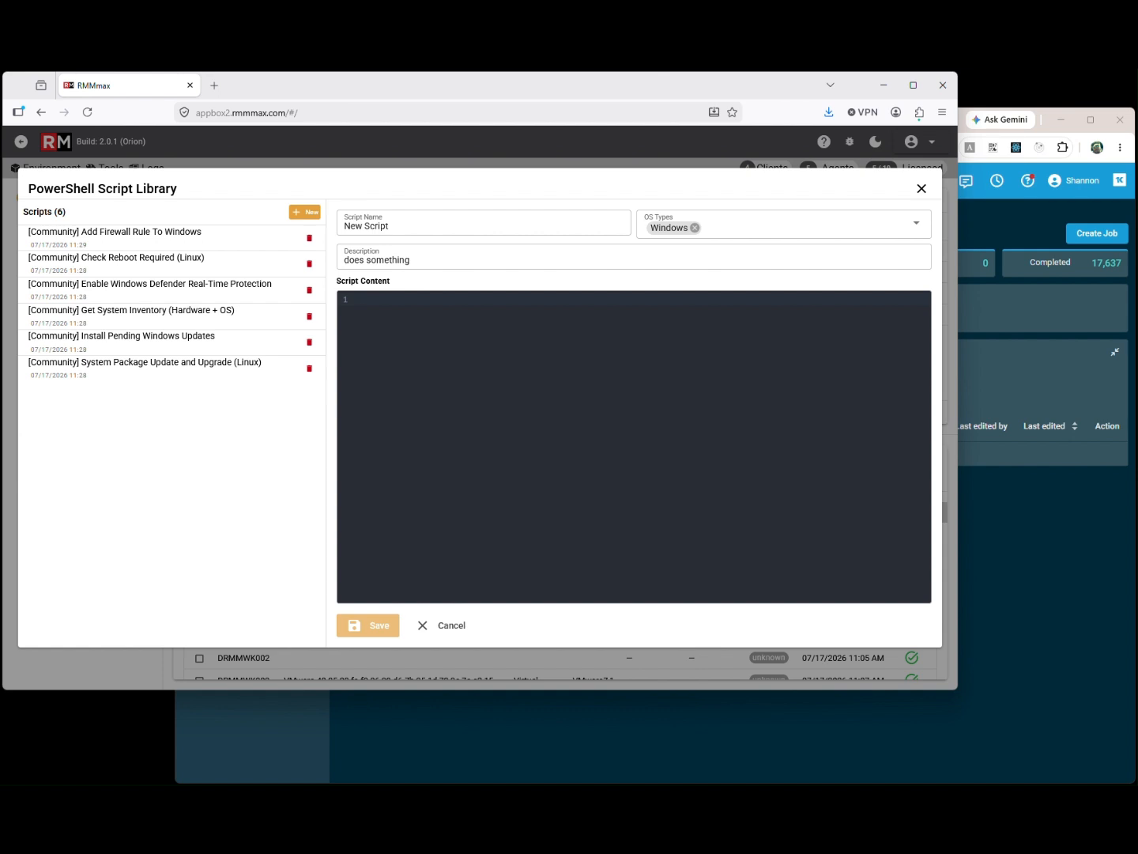
pyautogui.write('output')
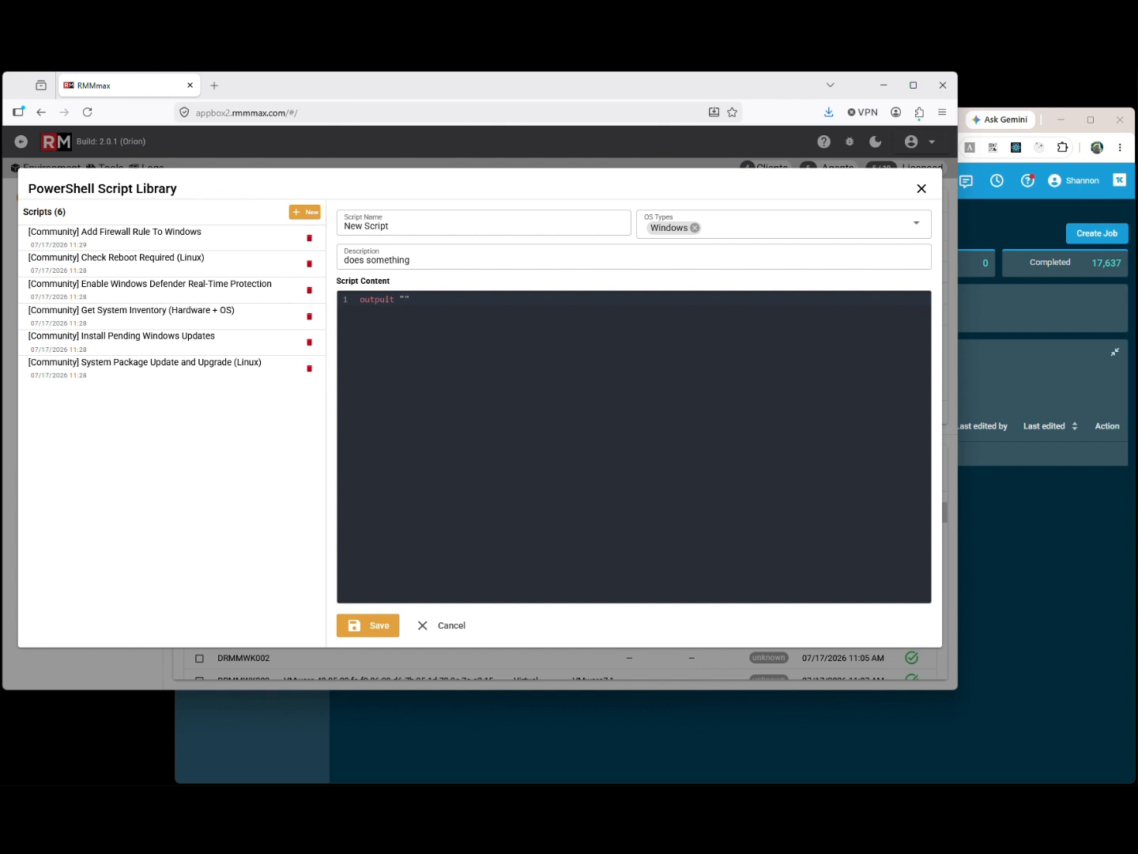
pyautogui.write('esey')
pyautogui.moveTo(447, 300); pyautogui.dragTo(305, 294)
pyautogui.write('get')
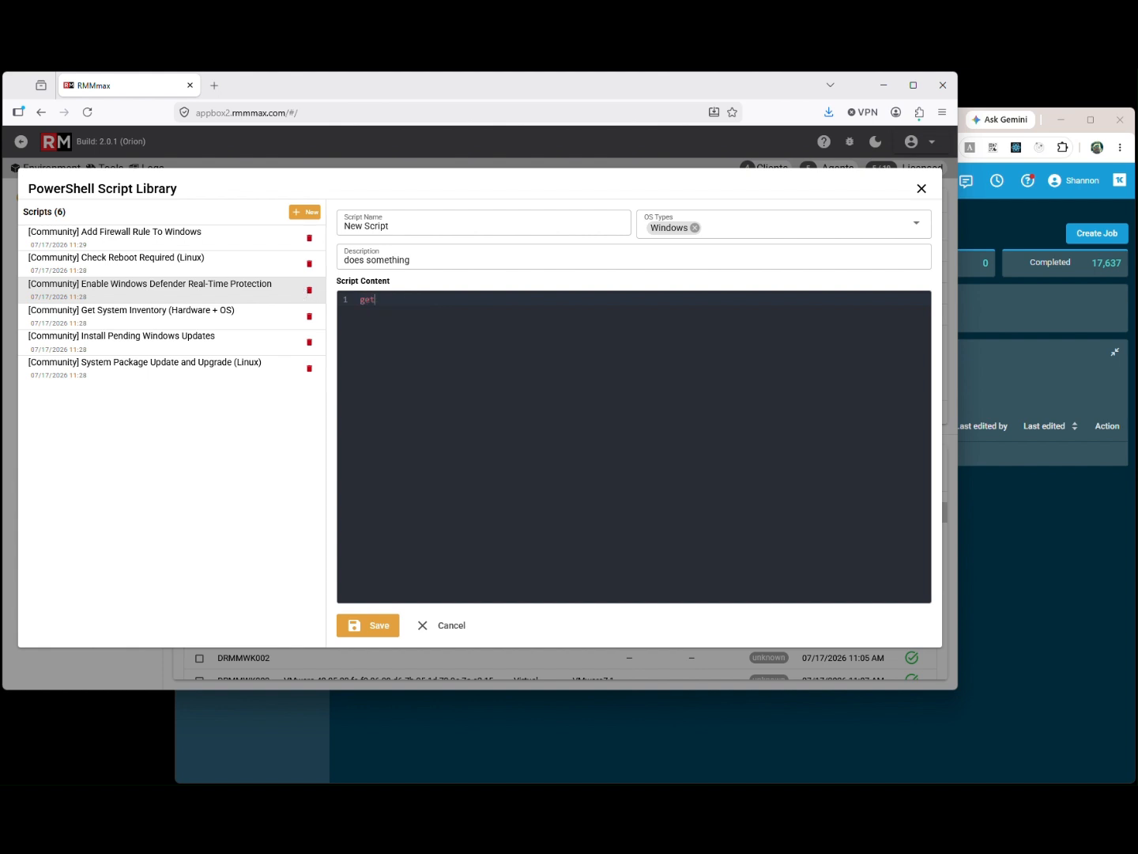
pyautogui.write('-process')
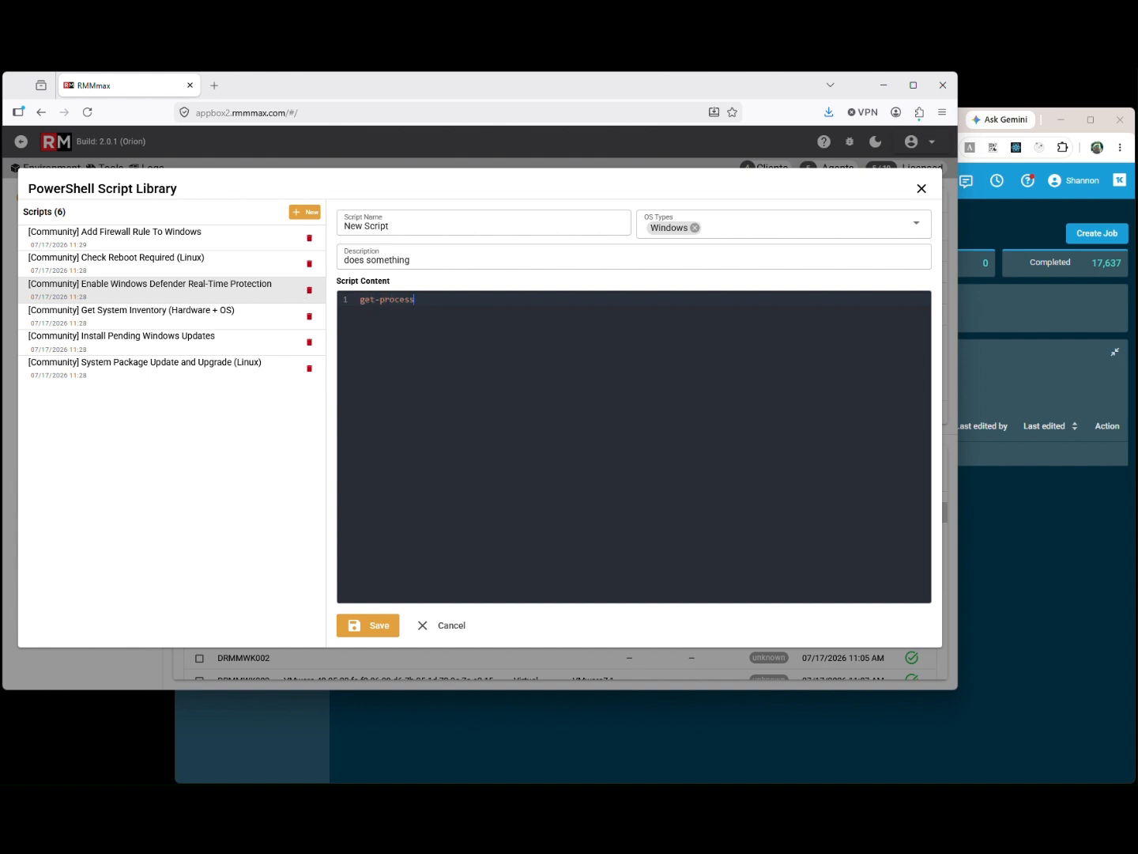
pyautogui.click(376, 628)
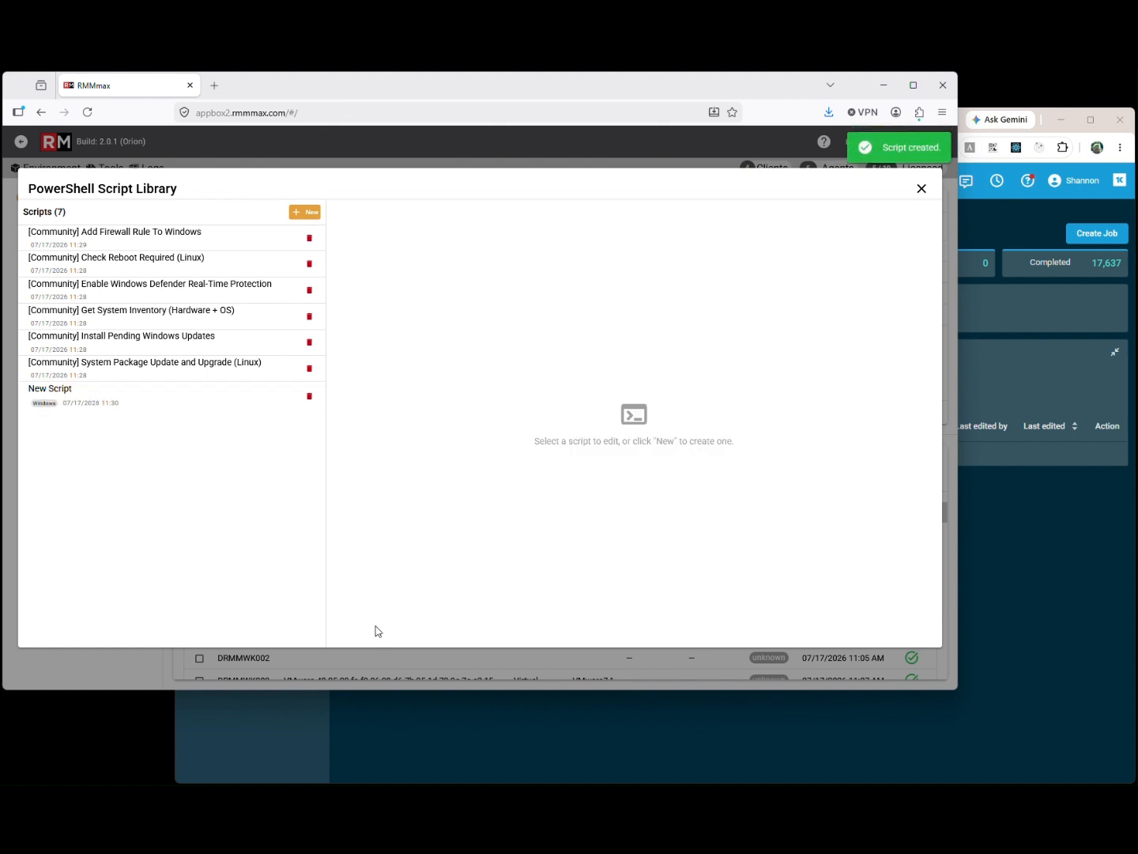
# - Rename the "New Script" entry to "Get Process" and save it
pyautogui.click(66, 399)
pyautogui.moveTo(415, 223); pyautogui.dragTo(307, 228)
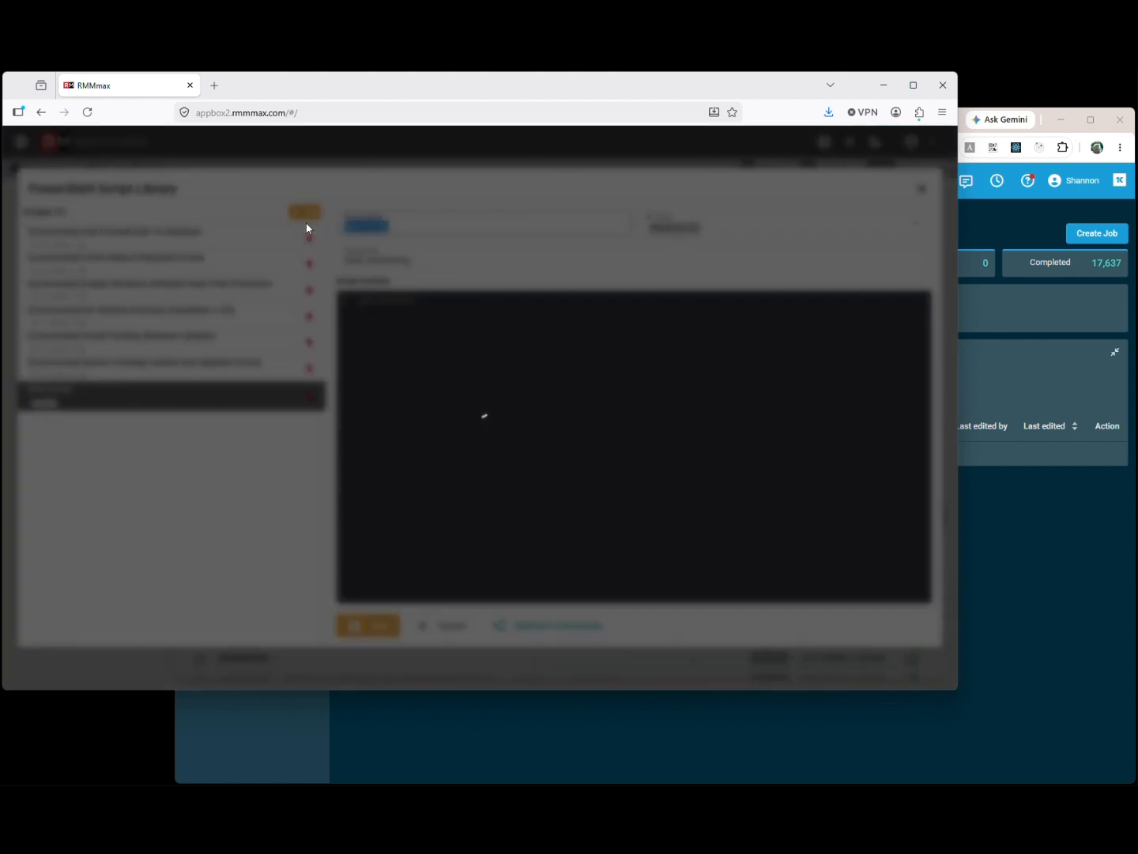
pyautogui.write('Get P')
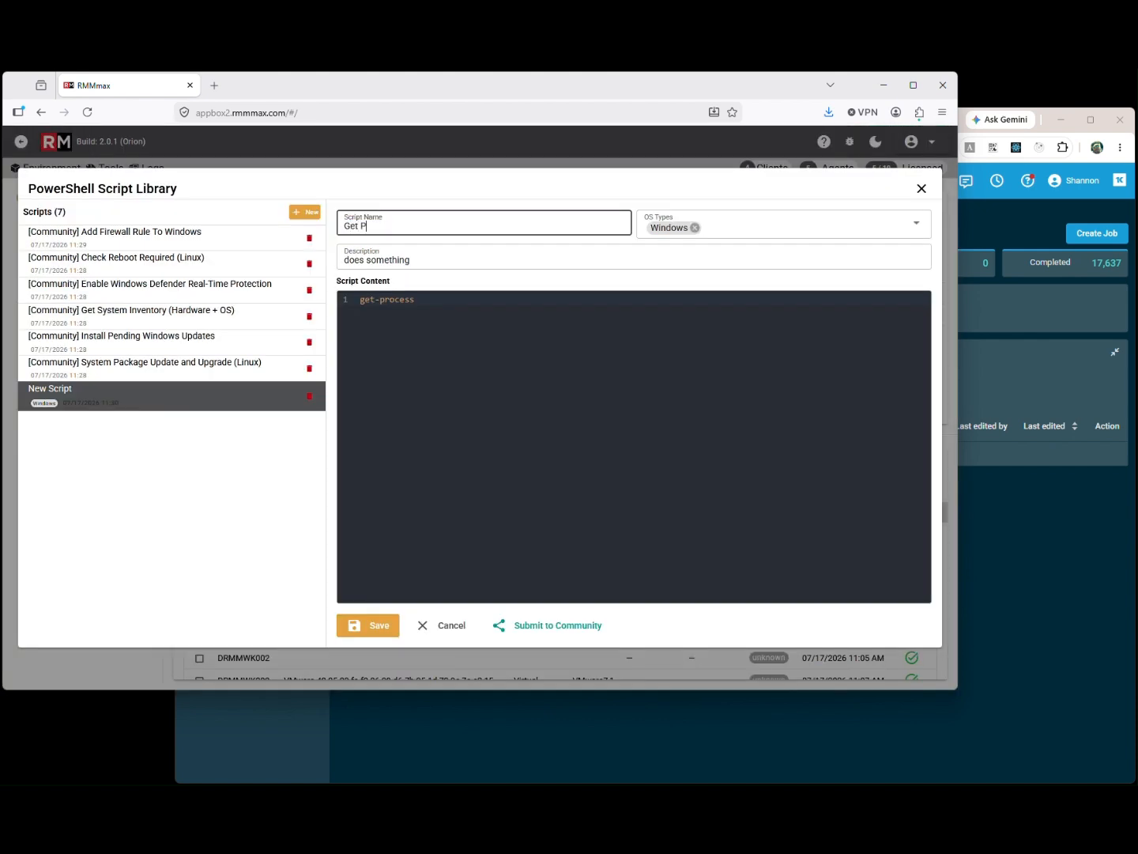
pyautogui.write('rocess')
pyautogui.click(376, 626)
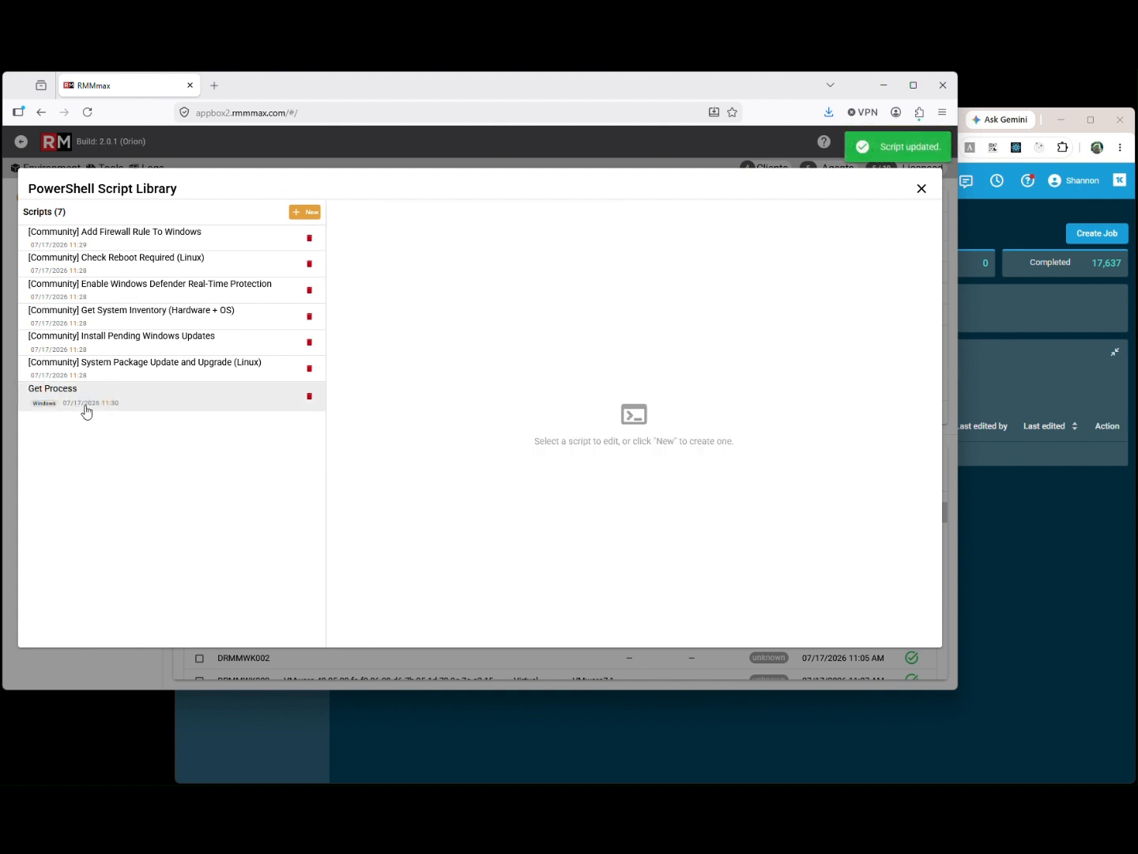
# - Set the Get Process script's description to "Gets a lest of processes" and save it
pyautogui.click(44, 396)
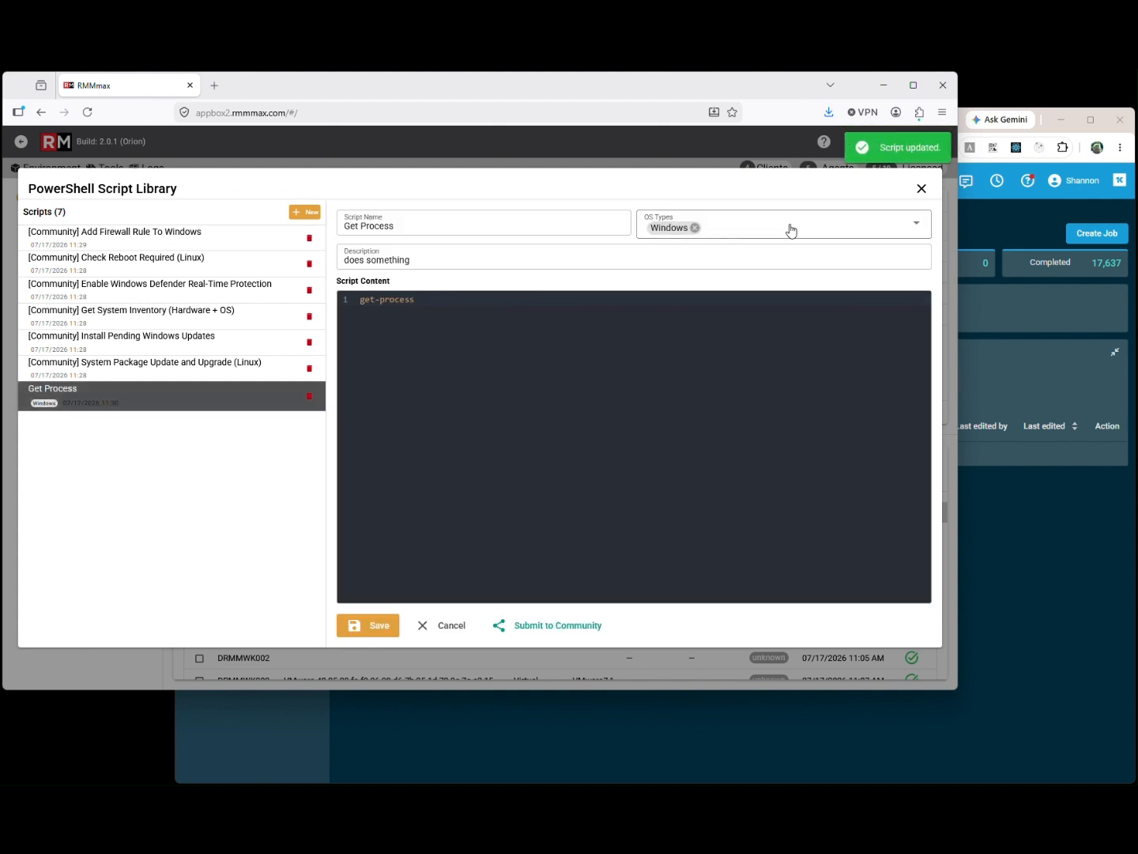
pyautogui.click(415, 256)
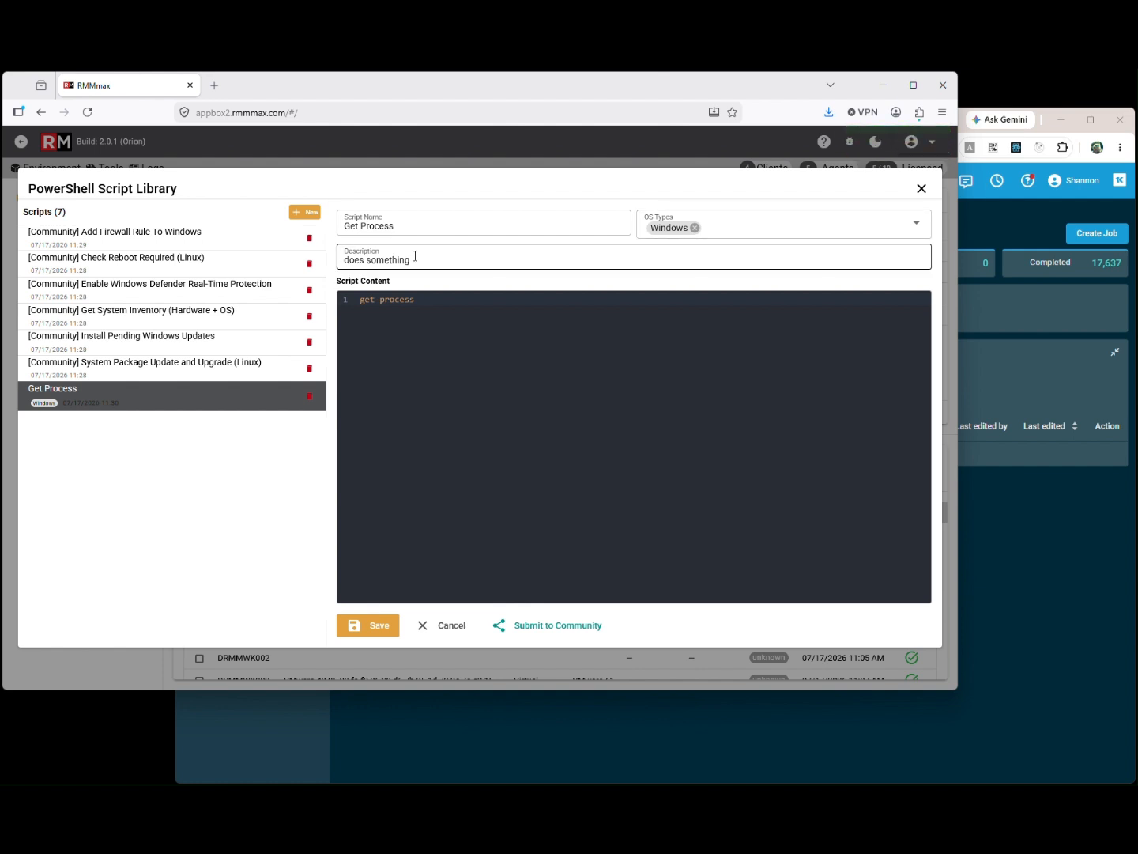
pyautogui.tripleClick(415, 256)
pyautogui.write('Gets a lest')
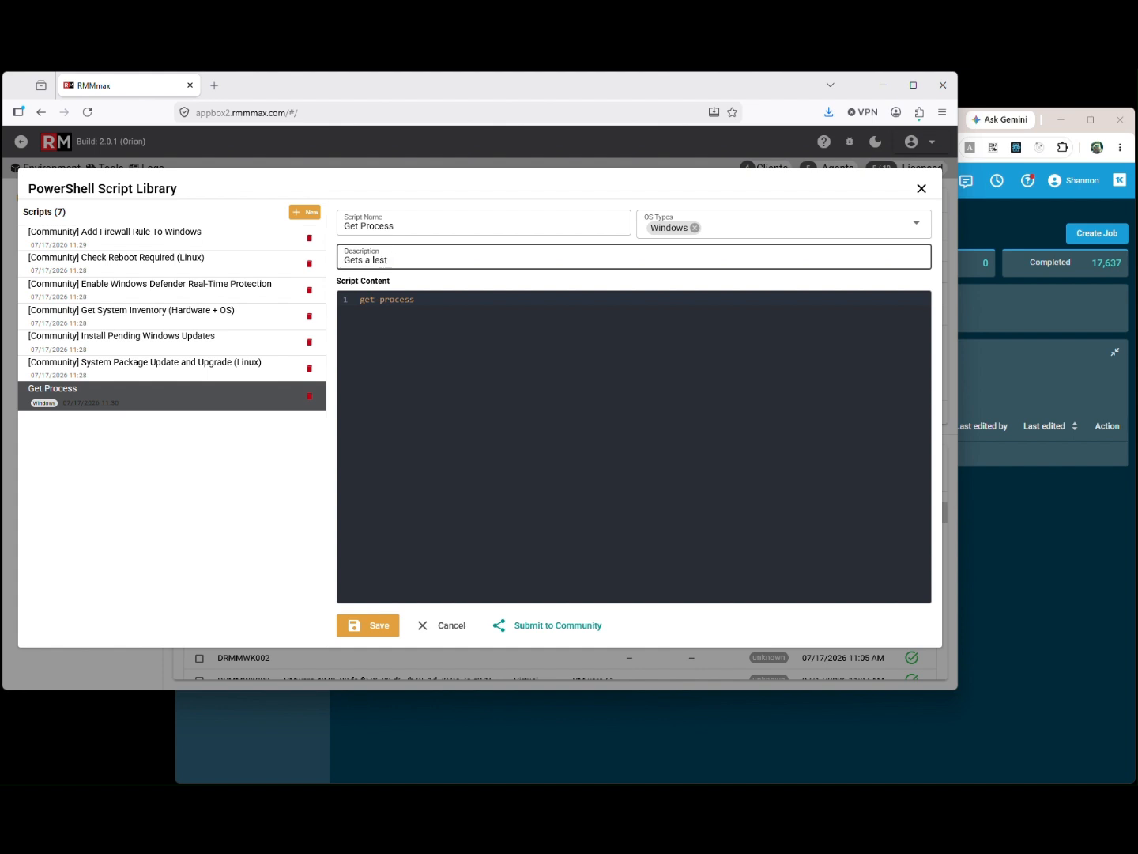
pyautogui.write(' of processes')
pyautogui.click(383, 633)
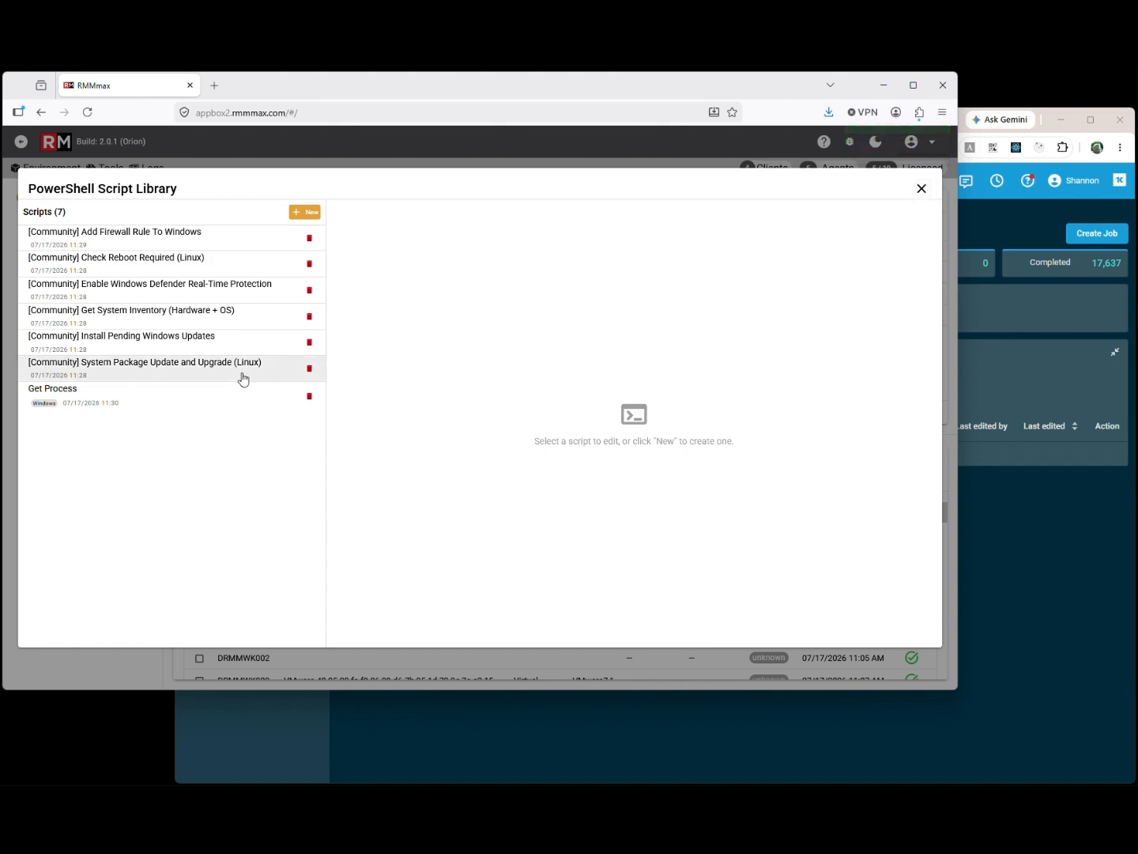
# - Review the terms for submitting the Get Process script to the community, cancel the submission and close the script library
pyautogui.click(141, 401)
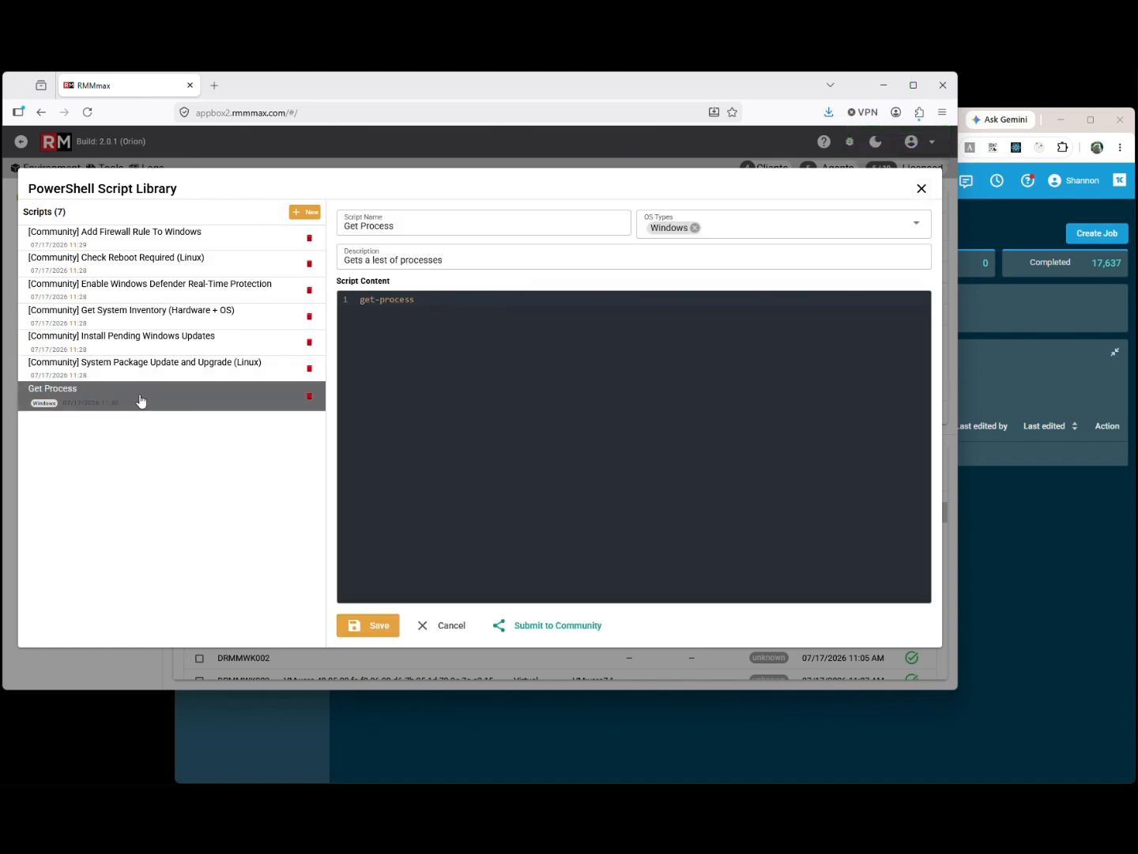
pyautogui.click(558, 625)
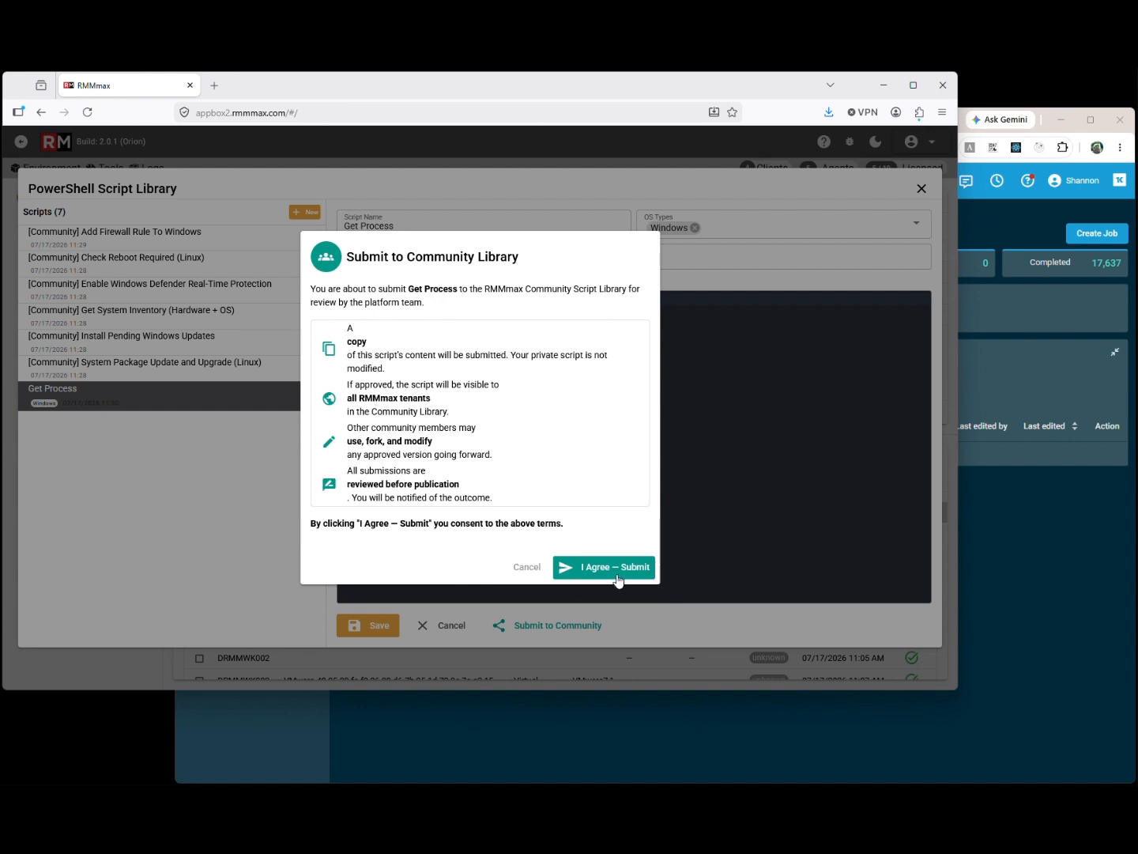
pyautogui.click(527, 567)
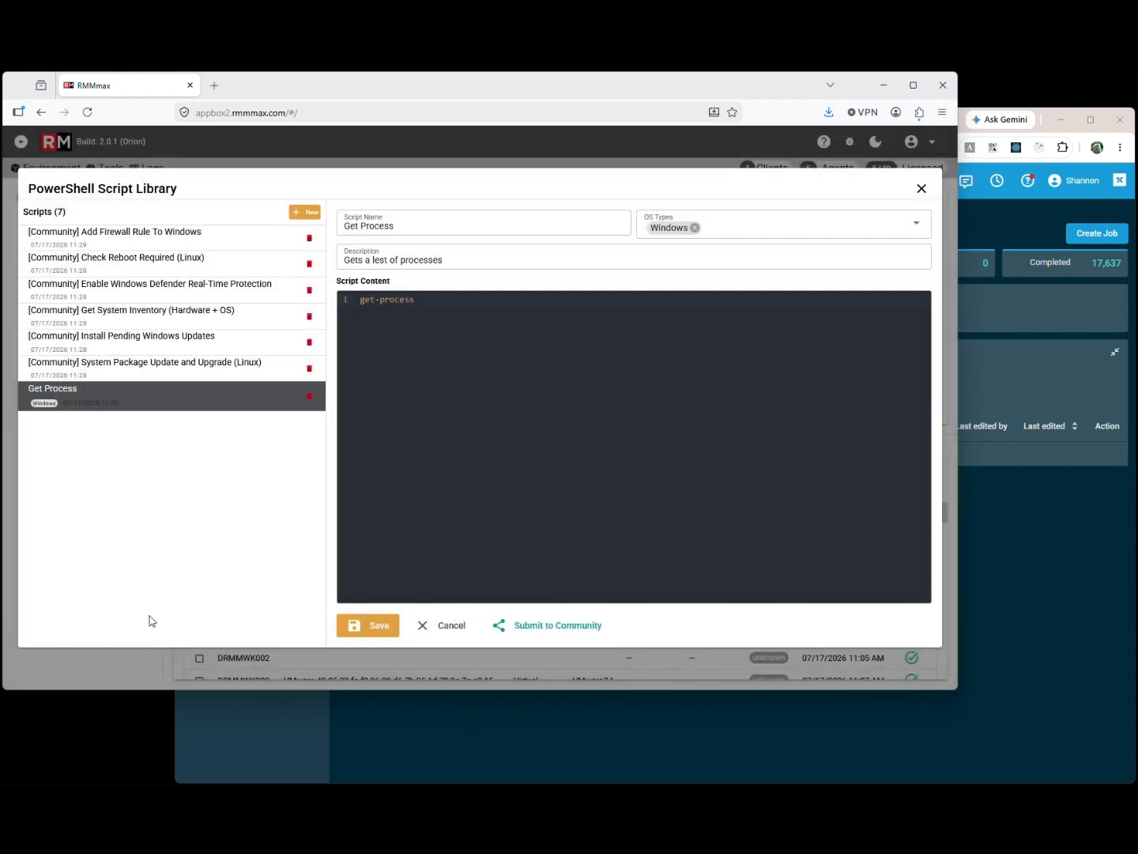
pyautogui.click(921, 189)
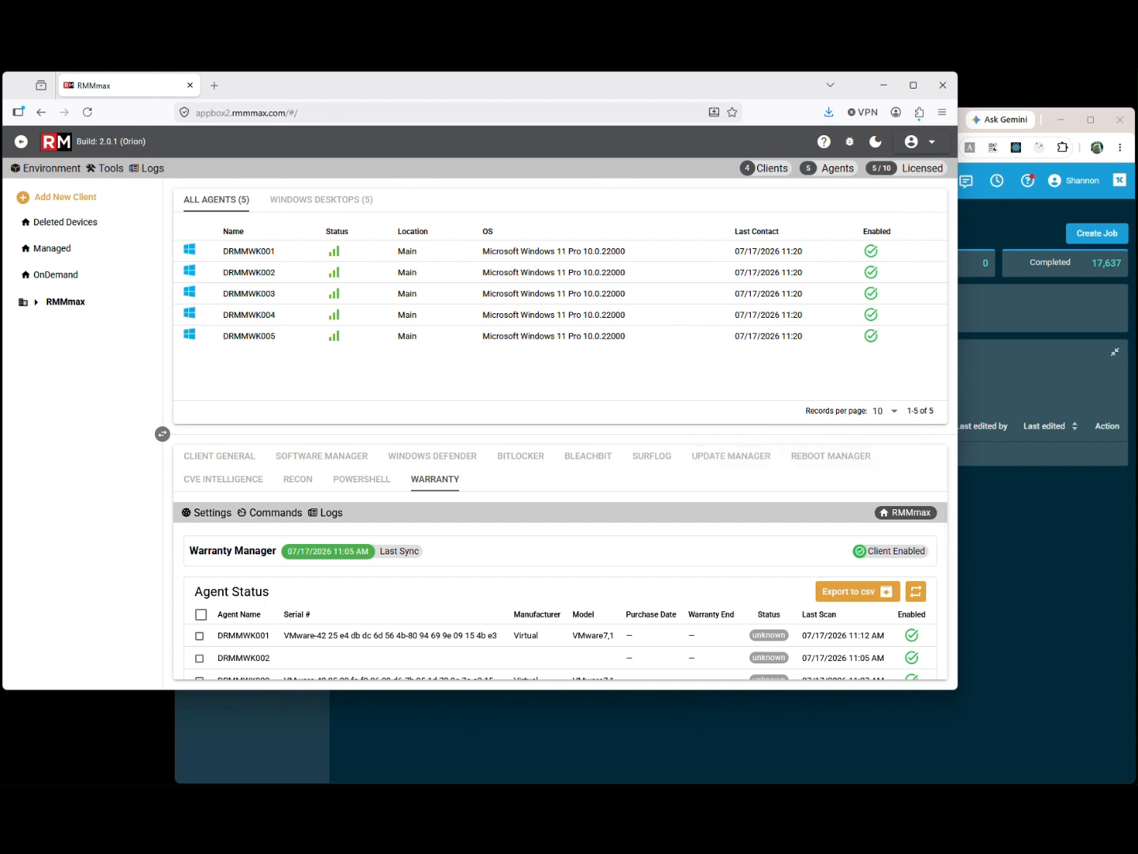
# - Open the MCP Server OAuth2 settings and name the new OAuth client RMMMaxMCP
pyautogui.click(105, 168)
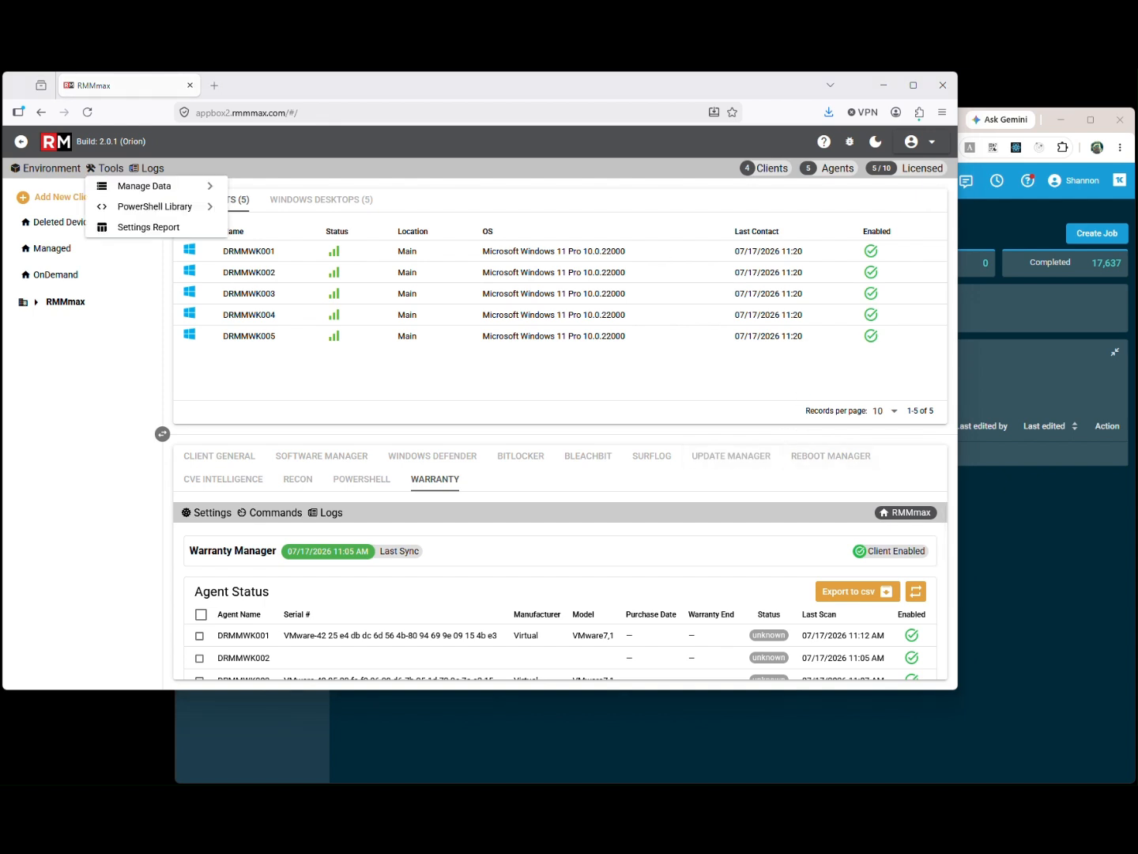
pyautogui.click(48, 168)
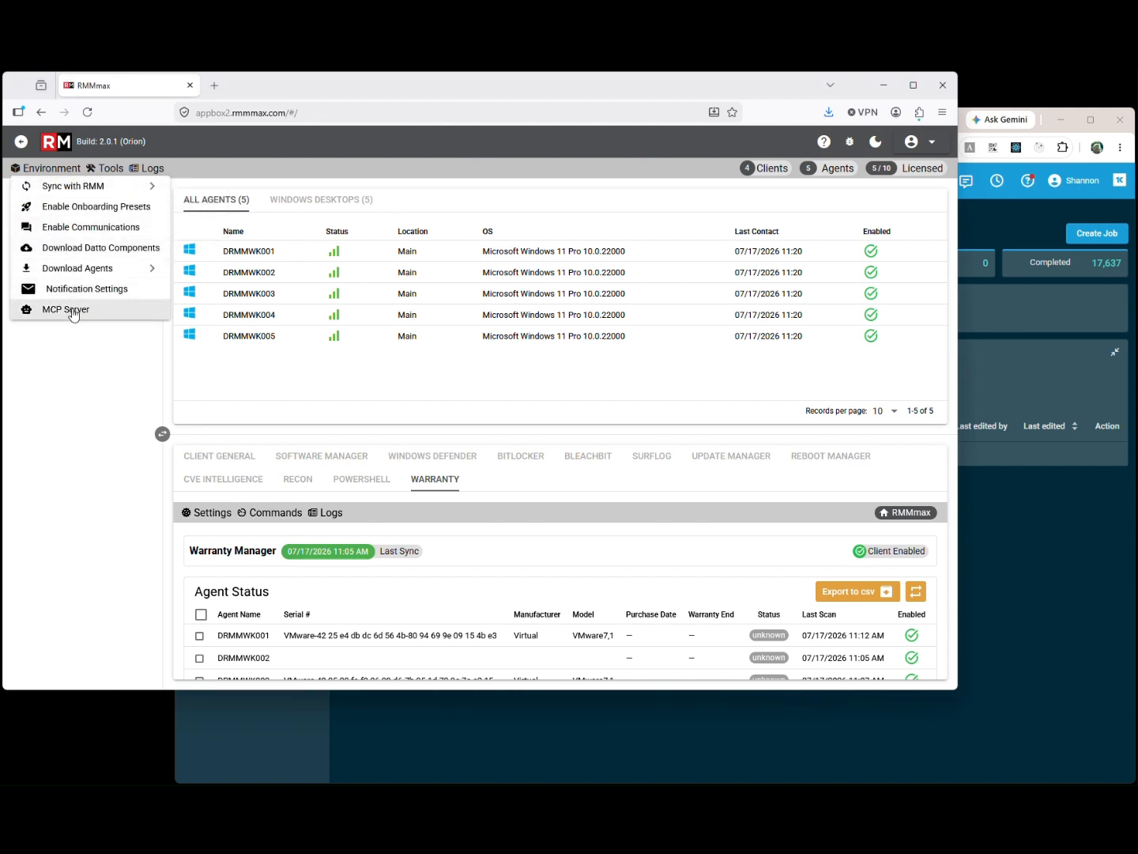
pyautogui.click(73, 311)
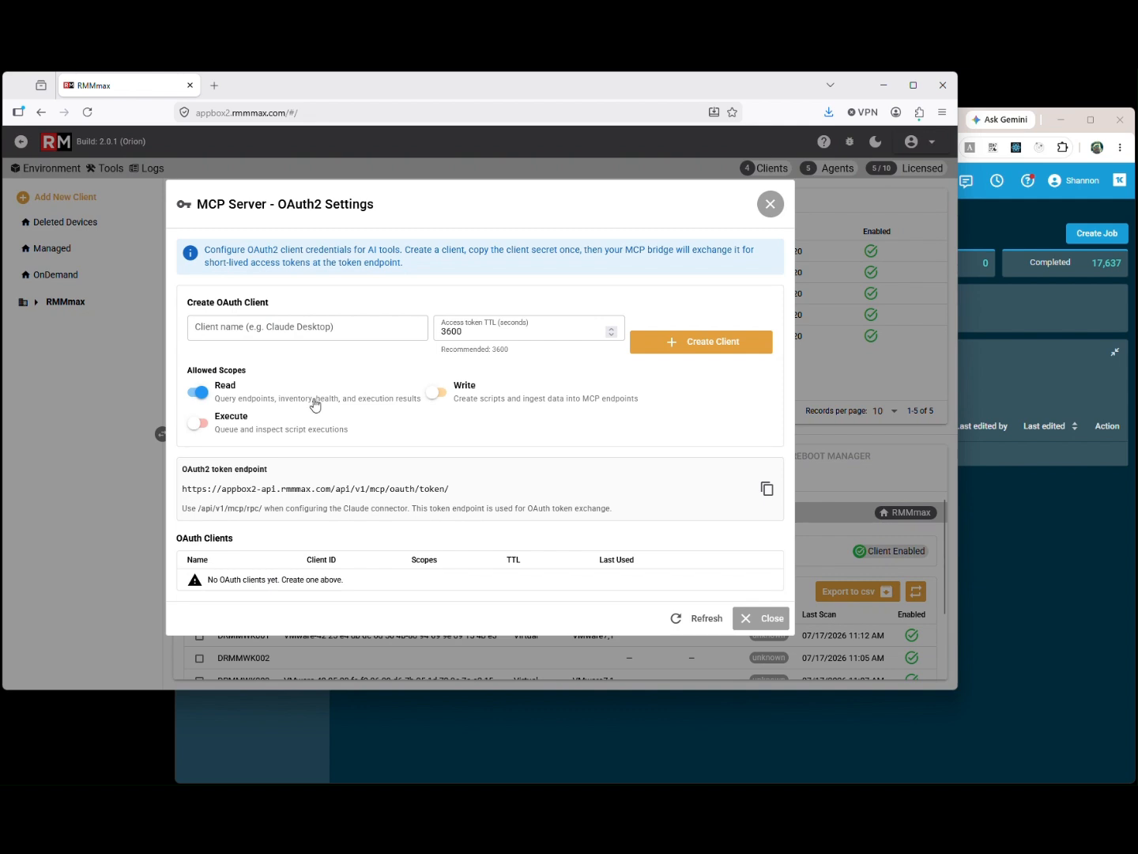
pyautogui.click(488, 327)
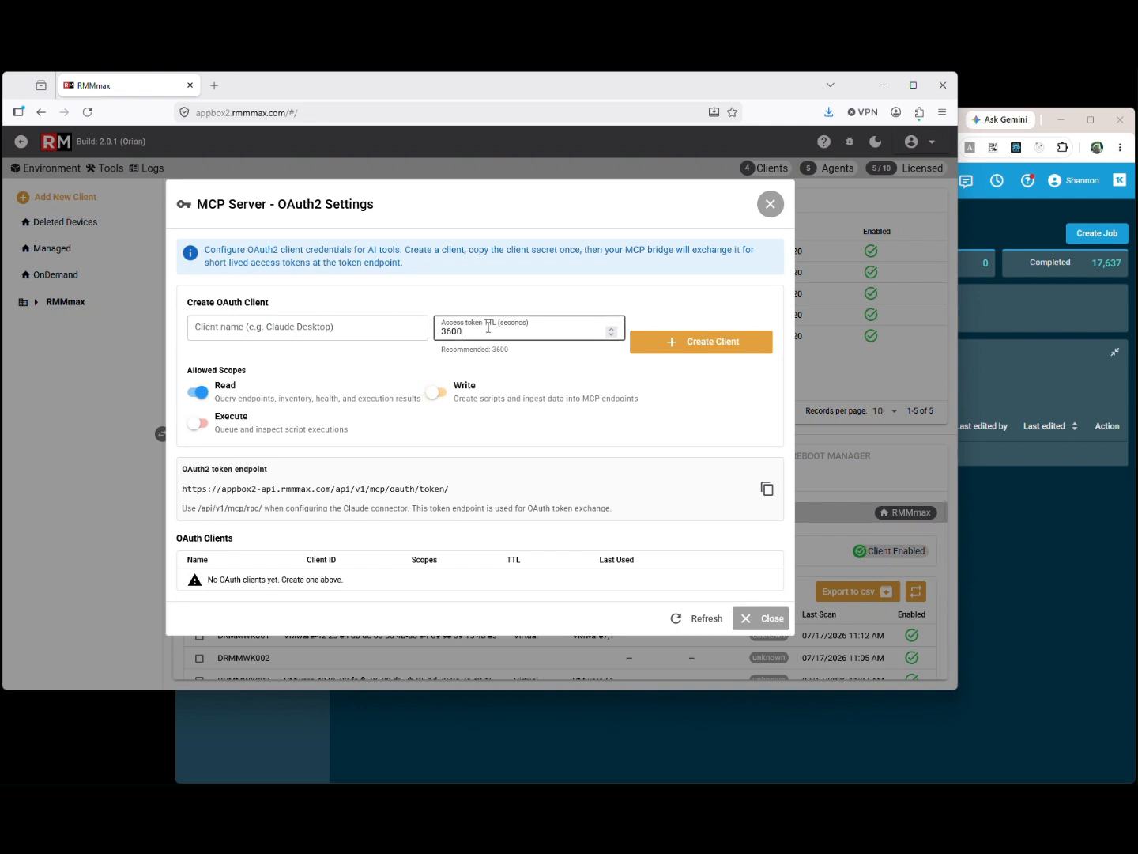
pyautogui.click(228, 328)
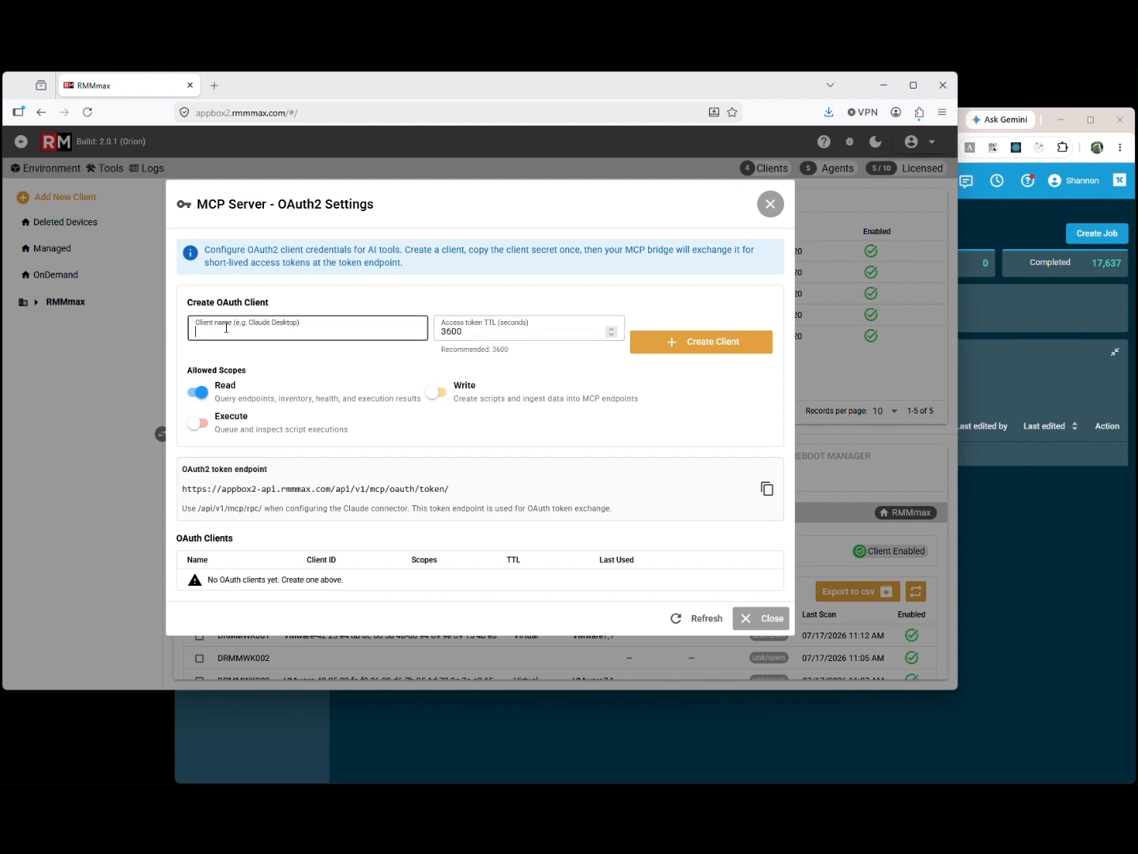
pyautogui.write('RMMMaxMCP')
# - Create the OAuth client with Write and Execute scopes enabled and an access token TTL of 86000 seconds, and close the settings
pyautogui.click(448, 399)
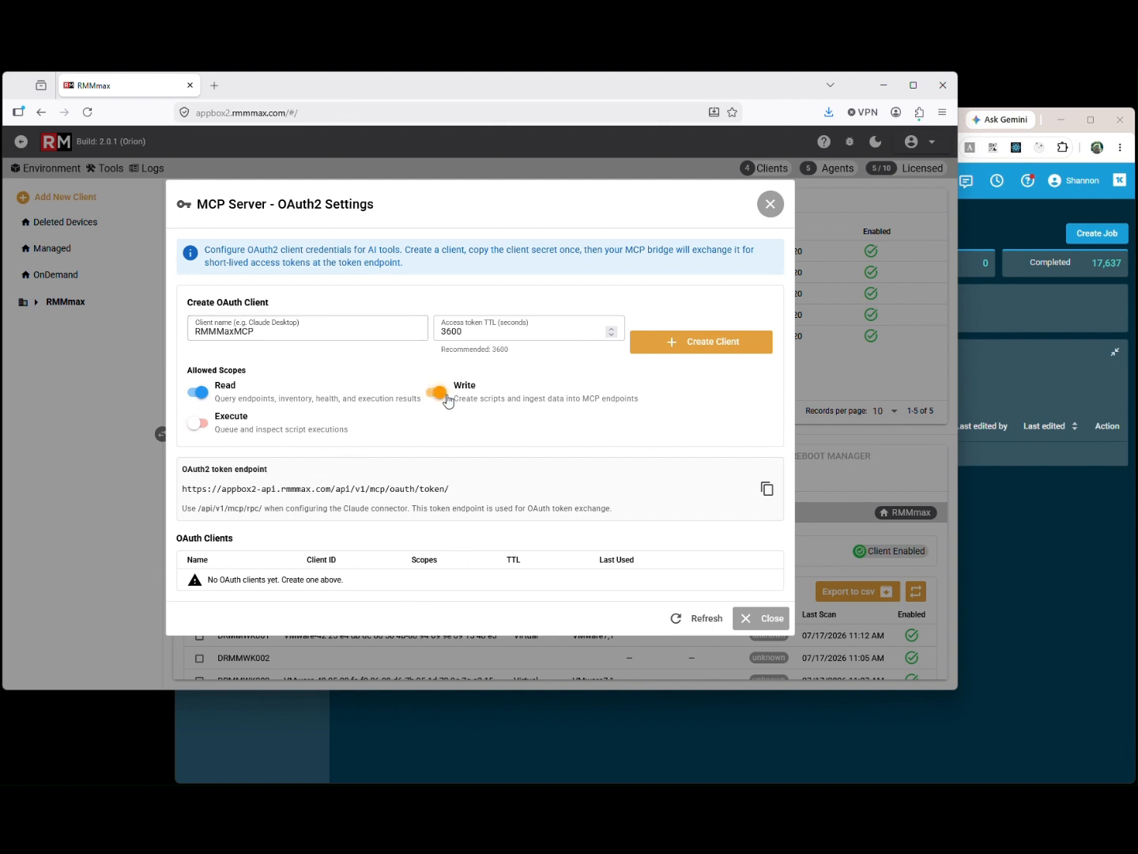
pyautogui.click(207, 427)
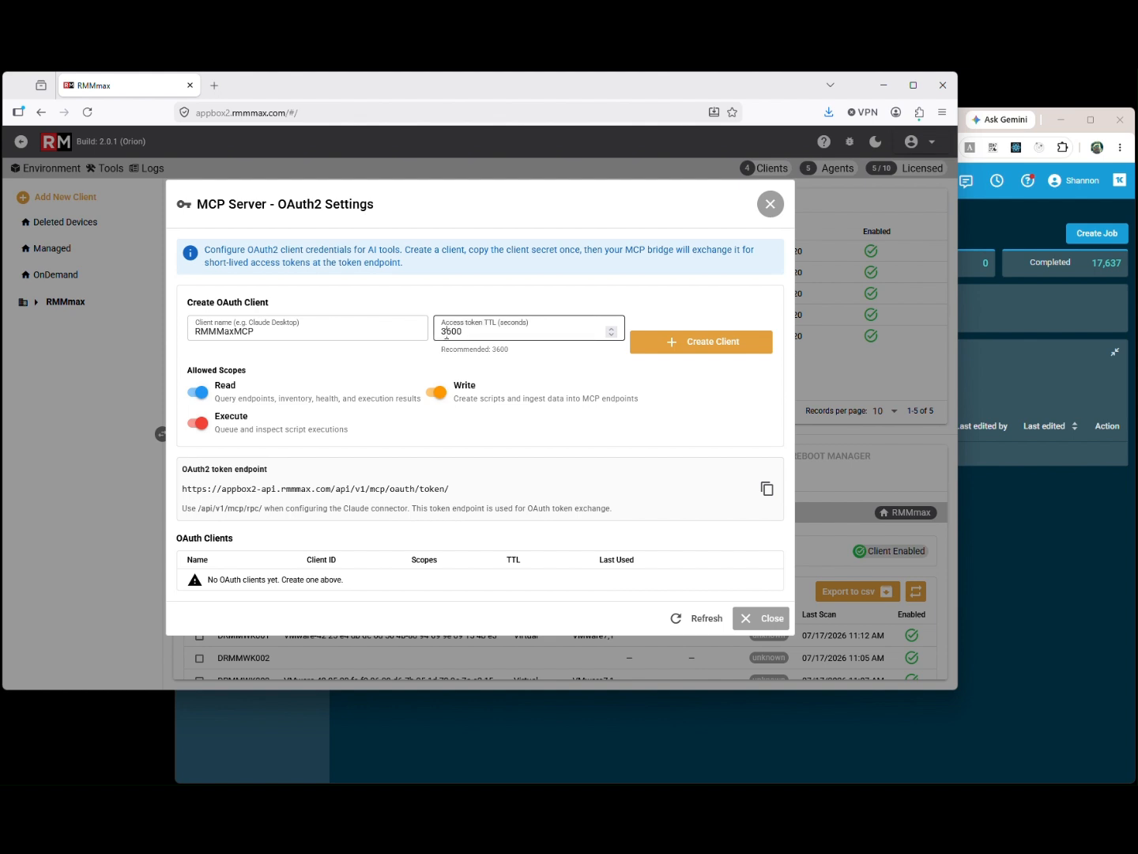
pyautogui.moveTo(447, 332); pyautogui.dragTo(442, 336)
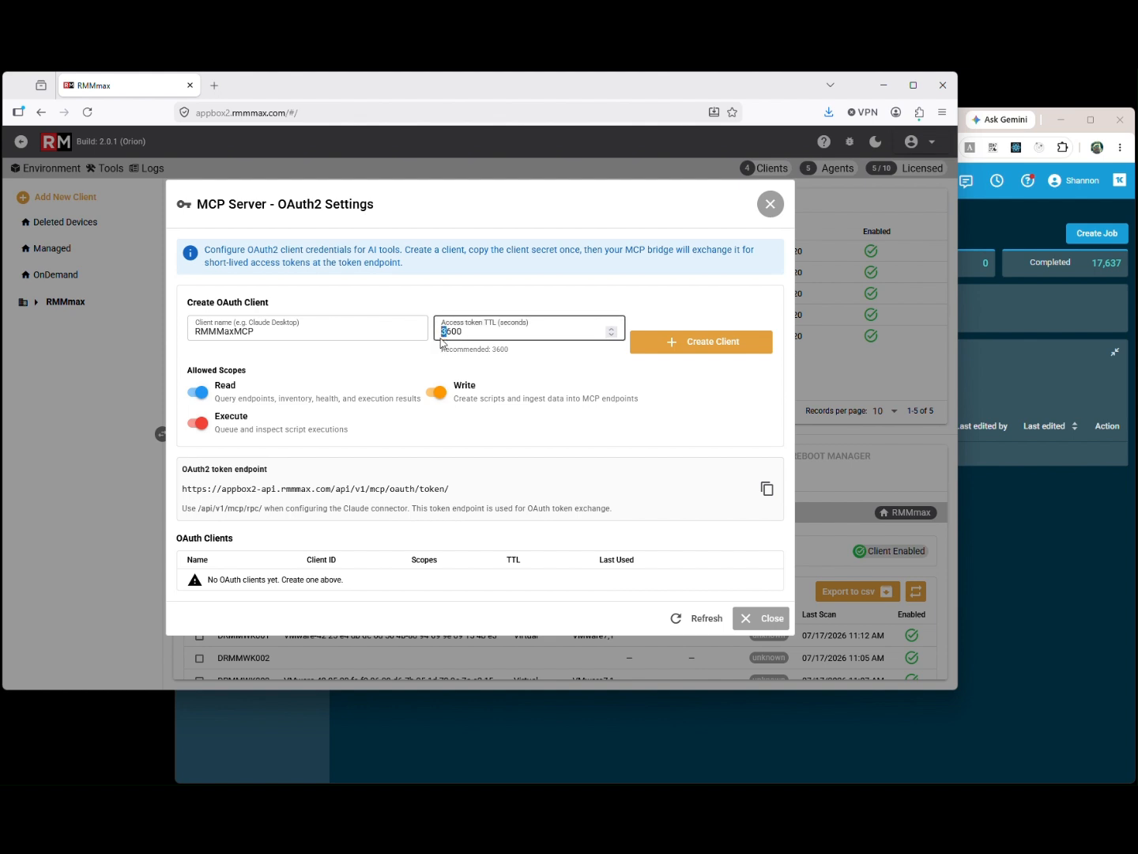
pyautogui.write('860')
pyautogui.click(711, 344)
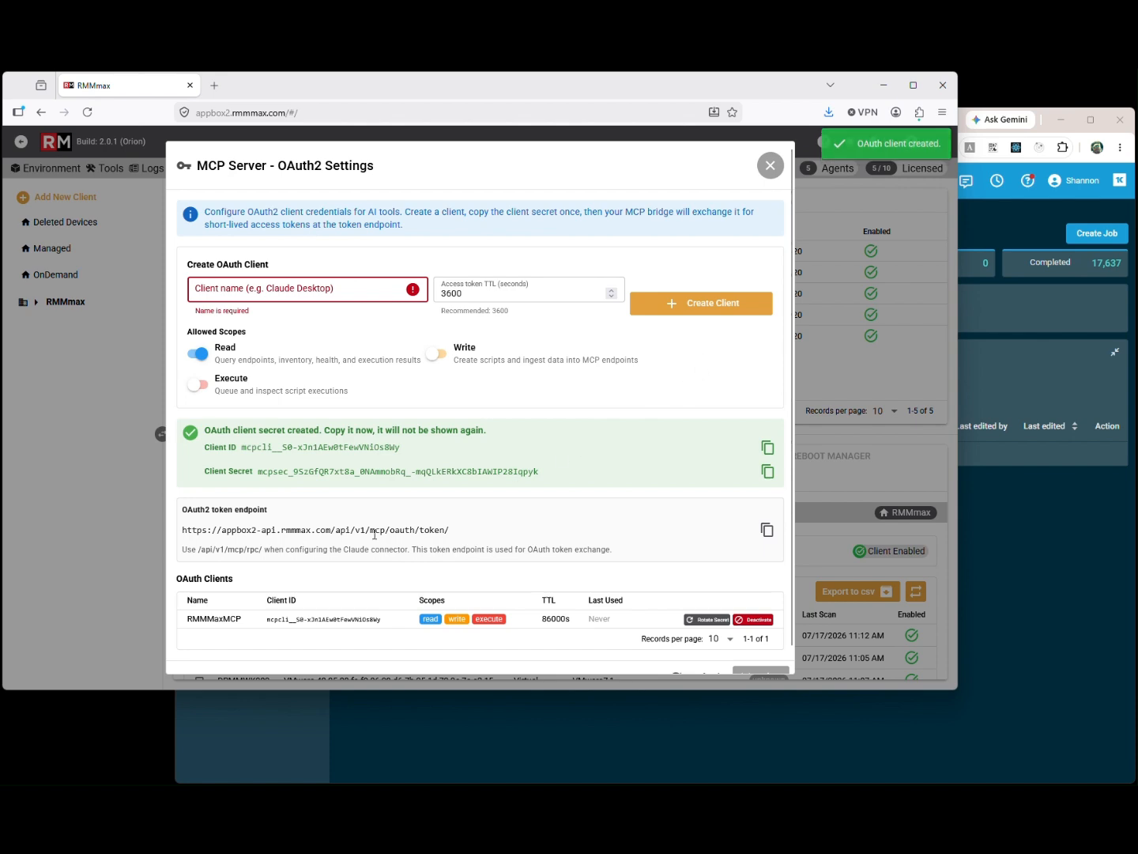
pyautogui.click(222, 622)
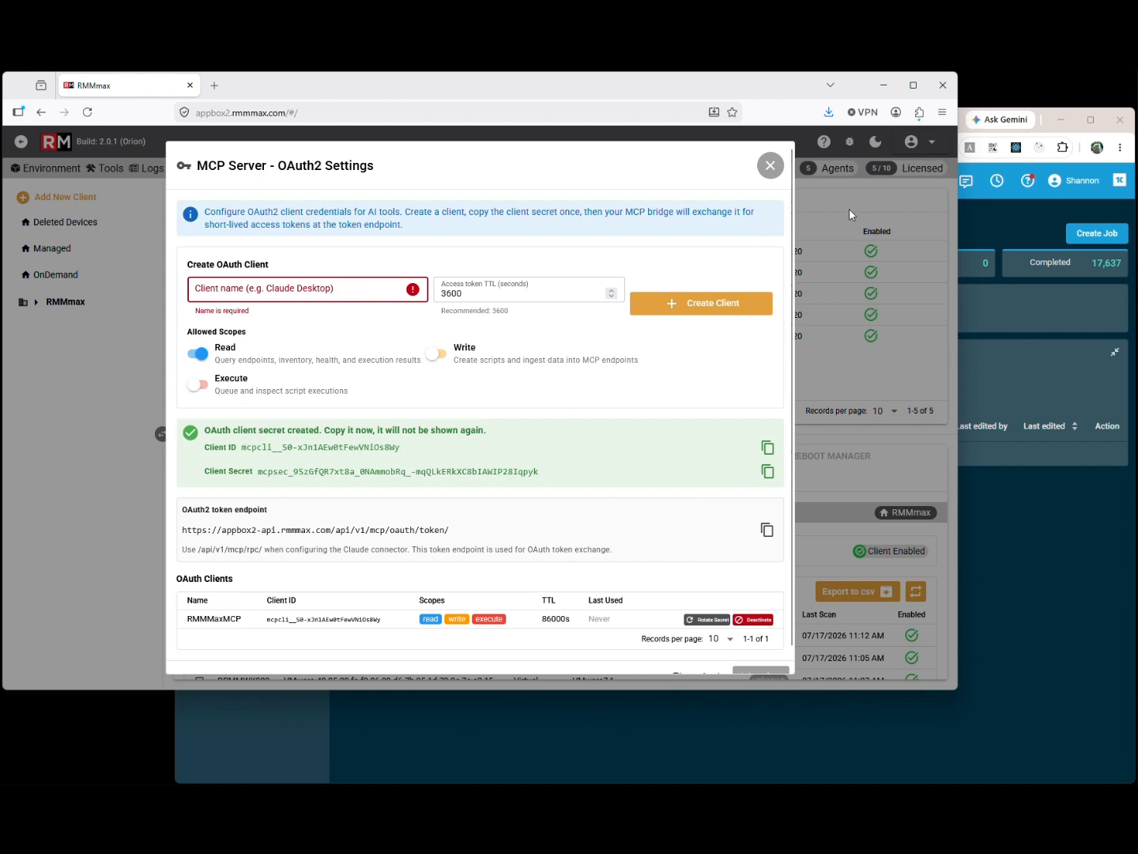
pyautogui.click(770, 166)
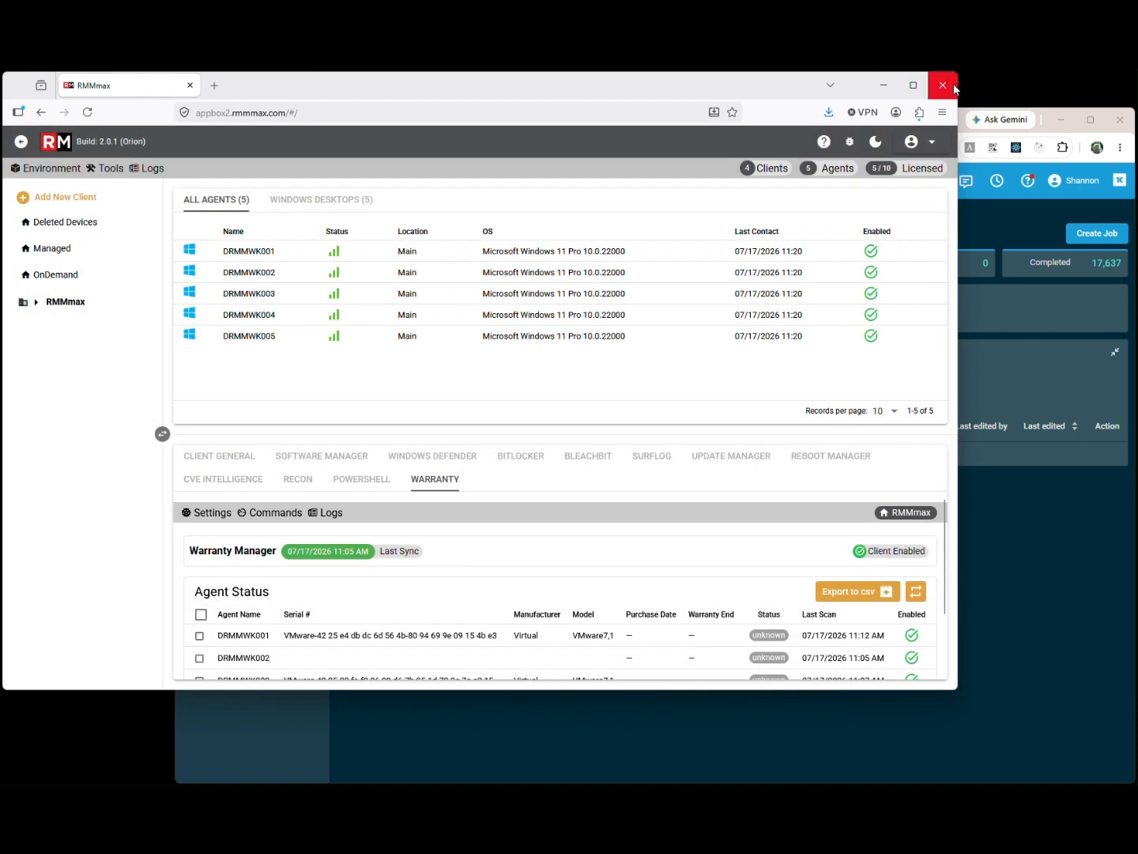